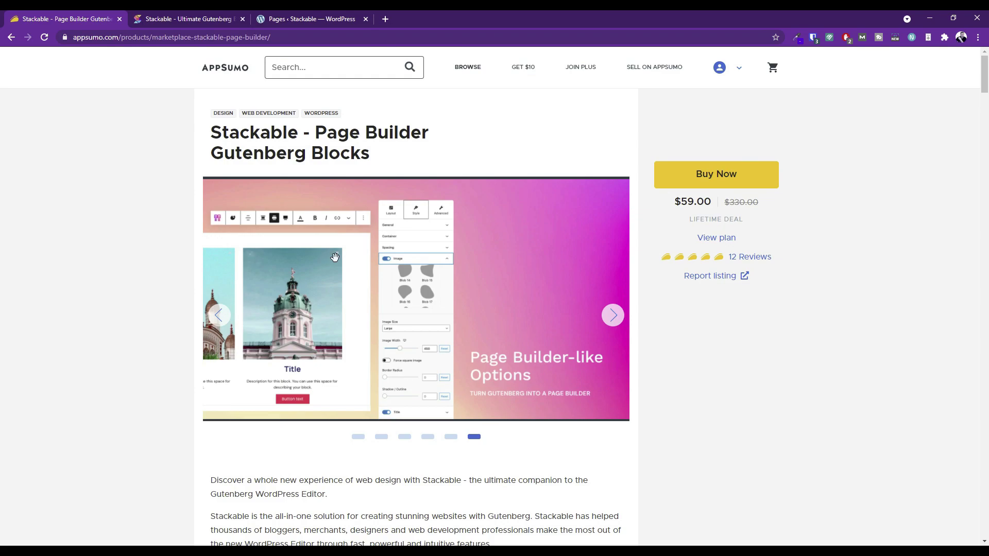
# Examine the Stackable deal's description, plan features and site licenses offered for stacking 1 to 4 codes on AppSumo
pyautogui.scroll(-1, 335, 252)
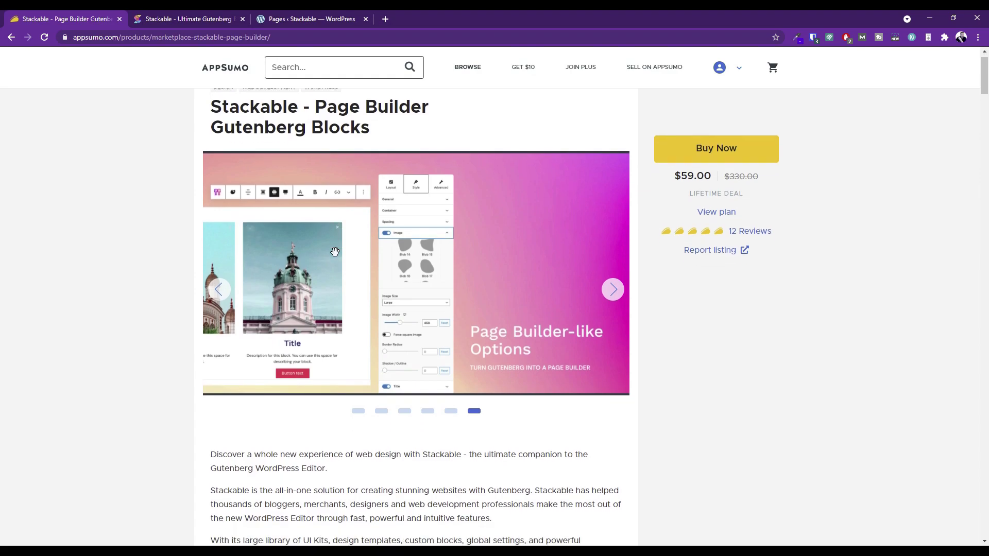
pyautogui.scroll(1, 335, 252)
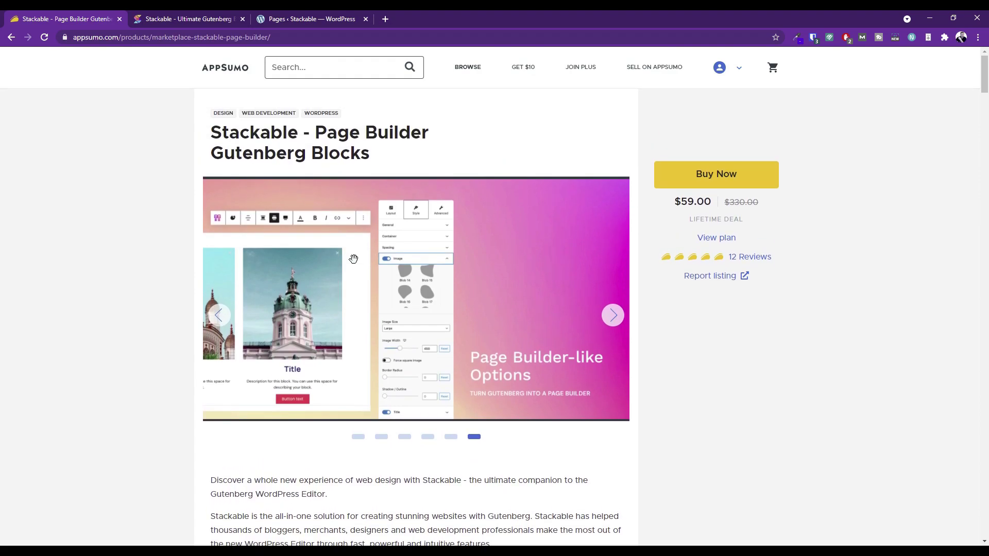
pyautogui.scroll(-10, 342, 259)
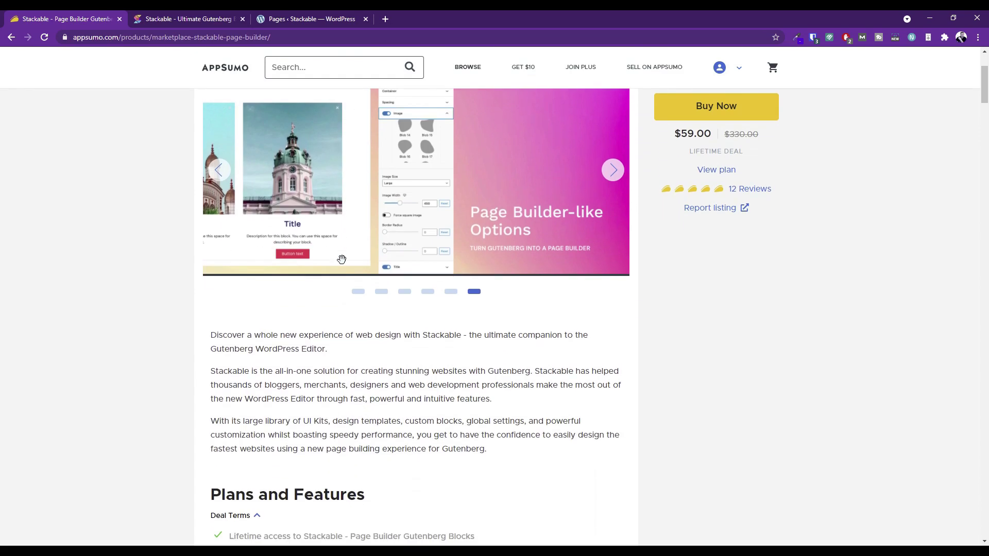
pyautogui.scroll(-3, 342, 264)
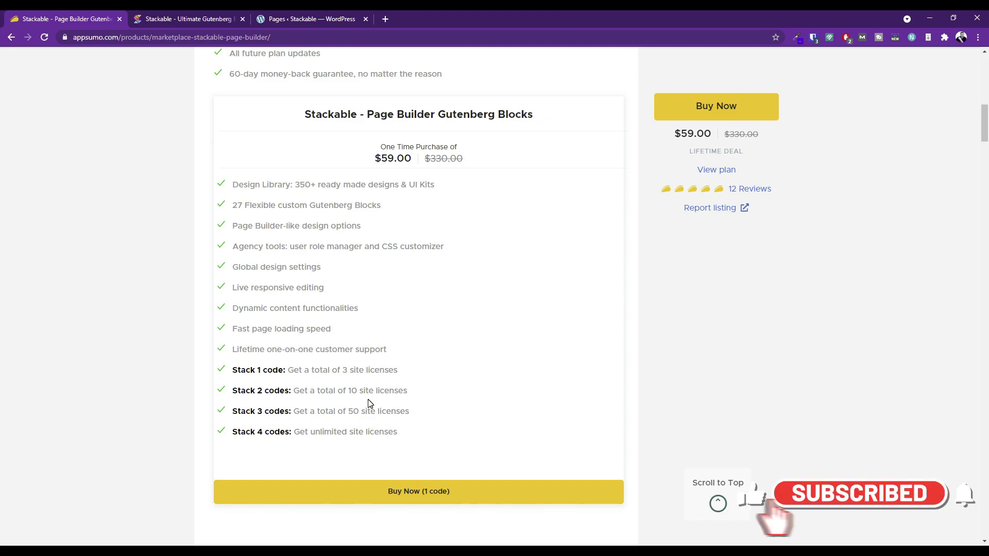
pyautogui.scroll(-1, 315, 403)
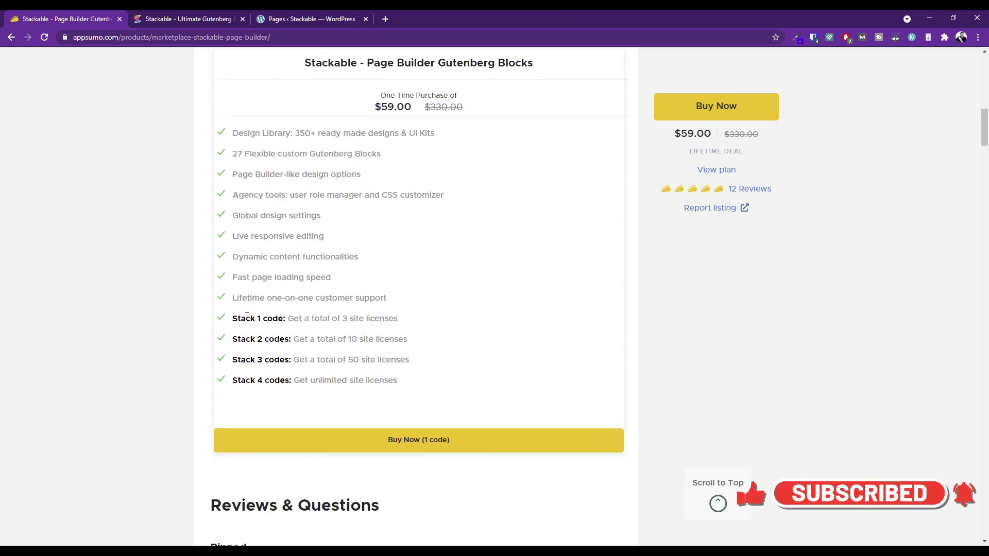
pyautogui.scroll(1, 397, 335)
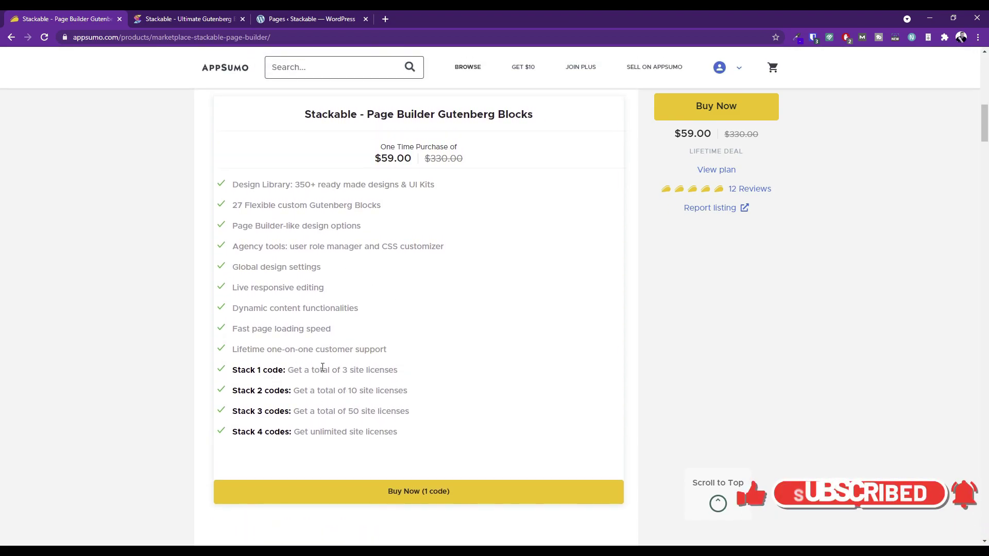
pyautogui.moveTo(309, 370); pyautogui.dragTo(412, 416)
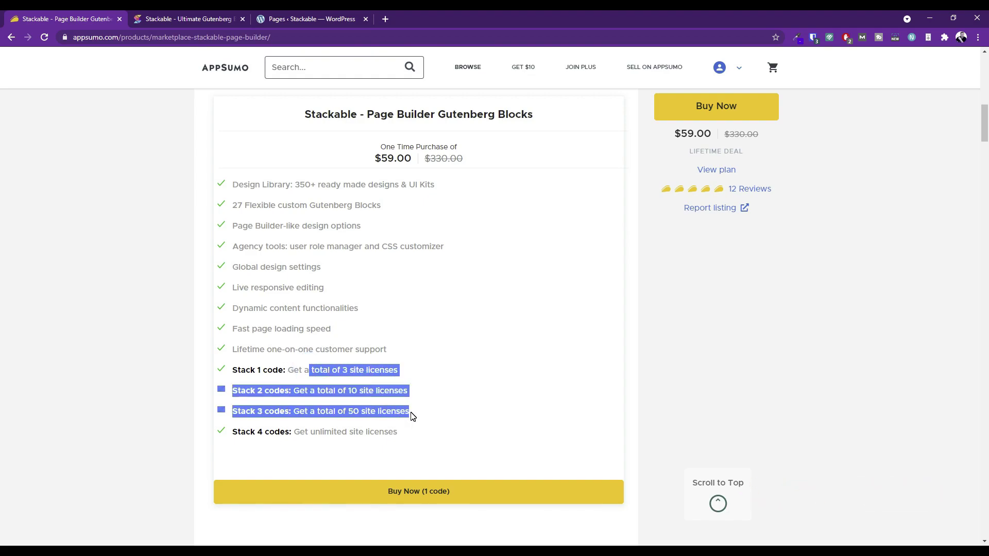
pyautogui.click(396, 418)
pyautogui.scroll(2, 416, 391)
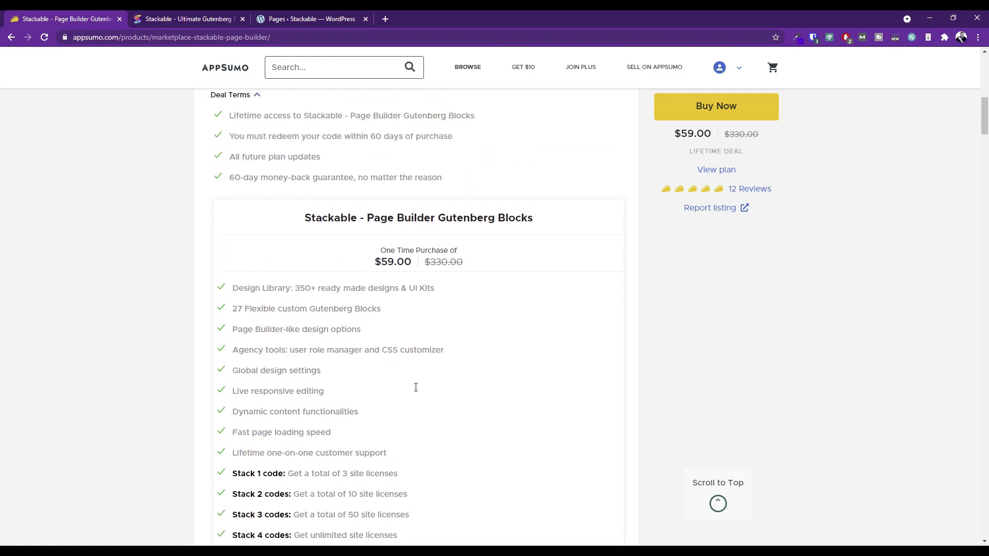
pyautogui.scroll(2, 417, 391)
pyautogui.scroll(-3, 413, 386)
pyautogui.moveTo(316, 461); pyautogui.dragTo(400, 461)
pyautogui.click(404, 461)
pyautogui.moveTo(328, 461); pyautogui.dragTo(405, 462)
pyautogui.scroll(-1, 421, 463)
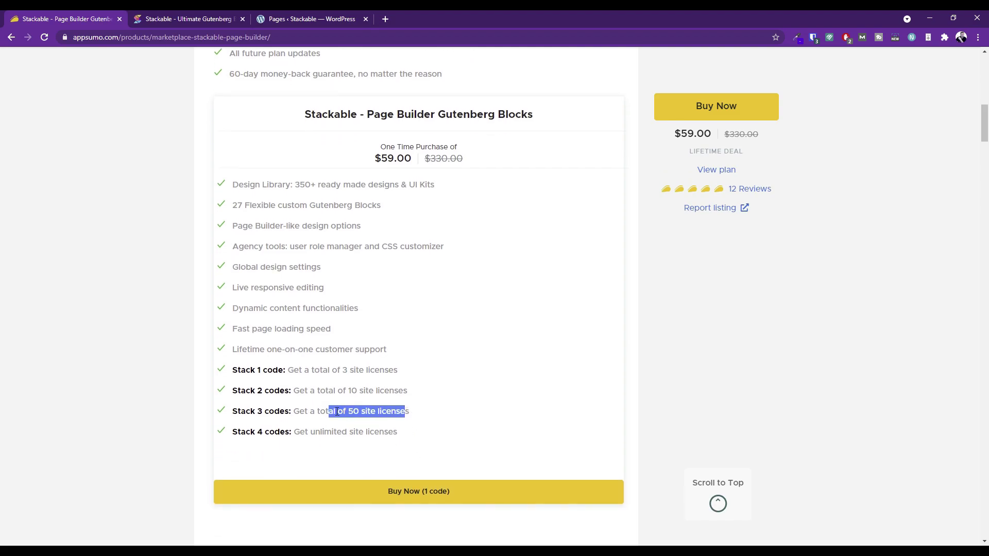
pyautogui.moveTo(305, 431); pyautogui.dragTo(418, 435)
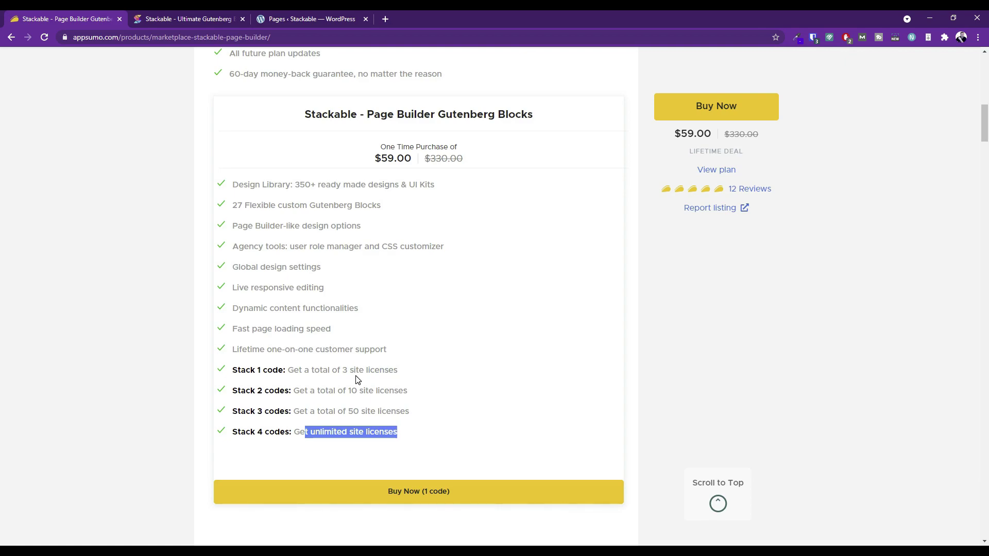
# Review the deal terms, product overview and the unlimited site licenses of the 4-code stack once more
pyautogui.scroll(1, 352, 382)
pyautogui.scroll(3, 352, 381)
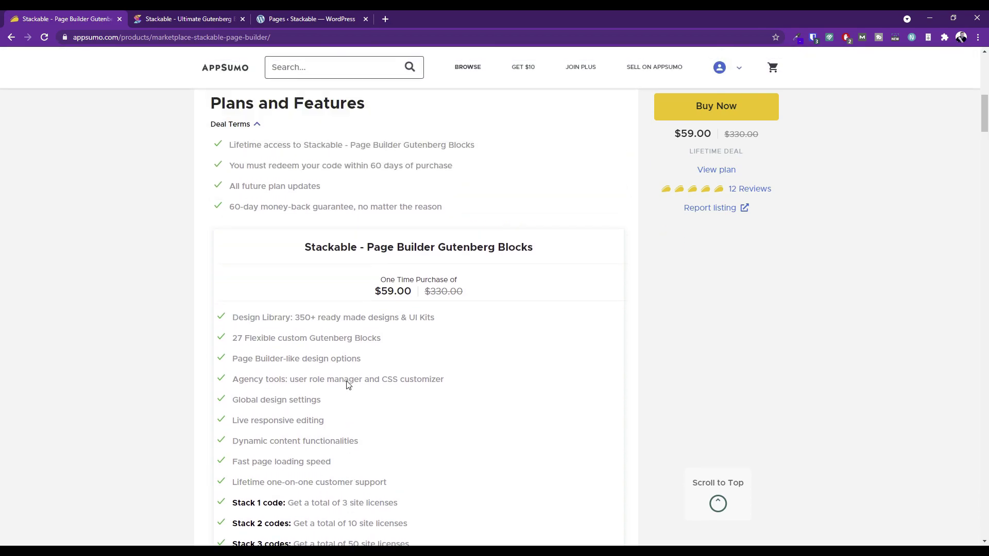
pyautogui.scroll(-7, 302, 413)
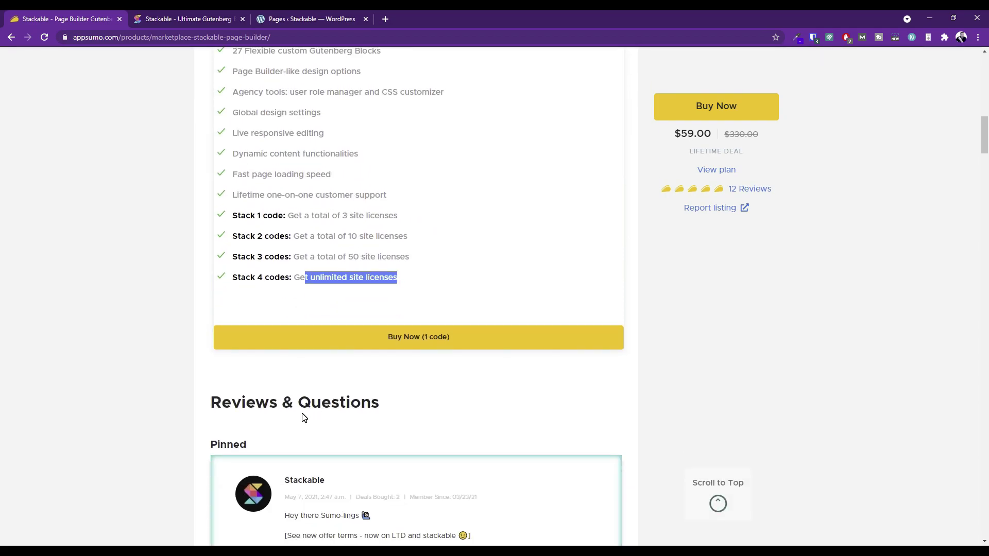
pyautogui.scroll(10, 304, 417)
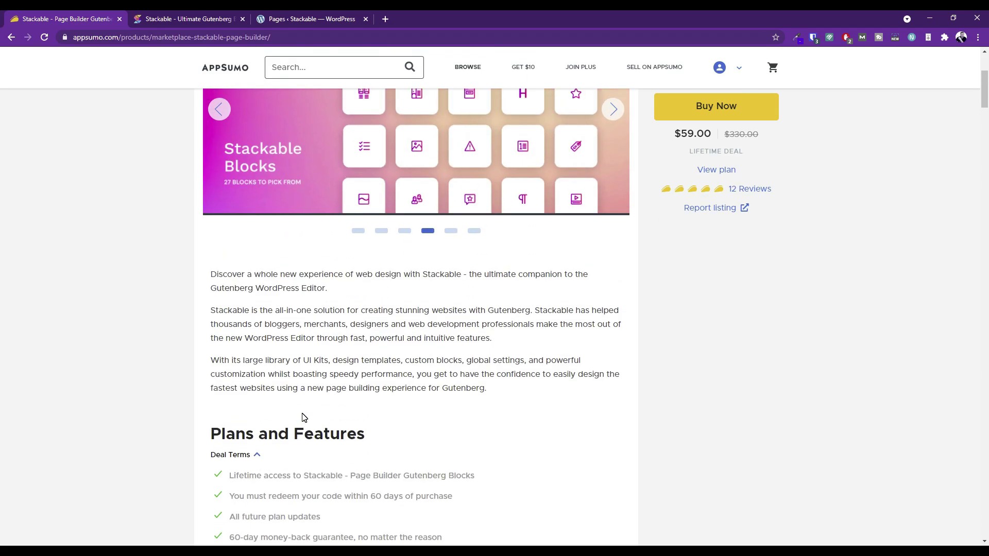
pyautogui.scroll(4, 304, 417)
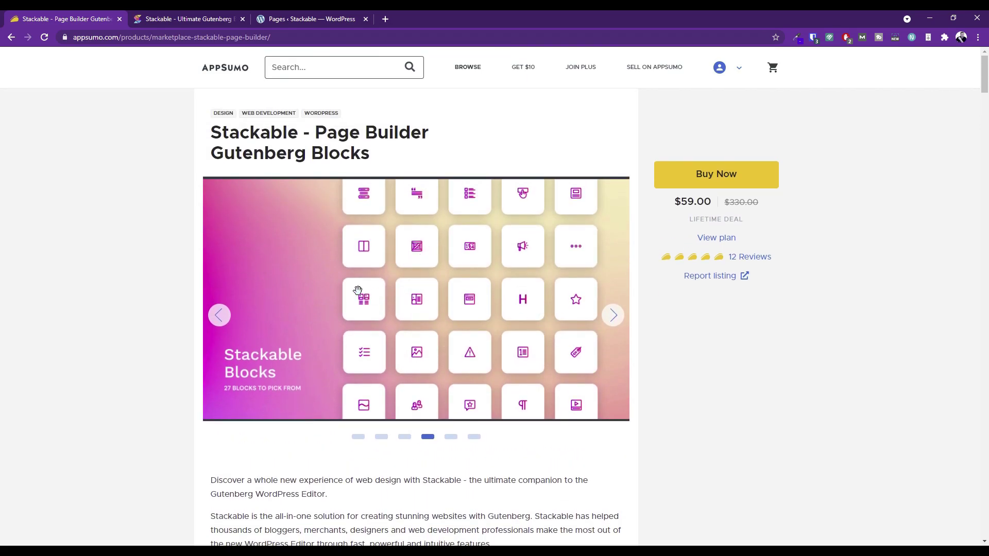
pyautogui.scroll(-2, 358, 291)
pyautogui.scroll(2, 359, 314)
pyautogui.scroll(-3, 304, 352)
pyautogui.scroll(-11, 303, 350)
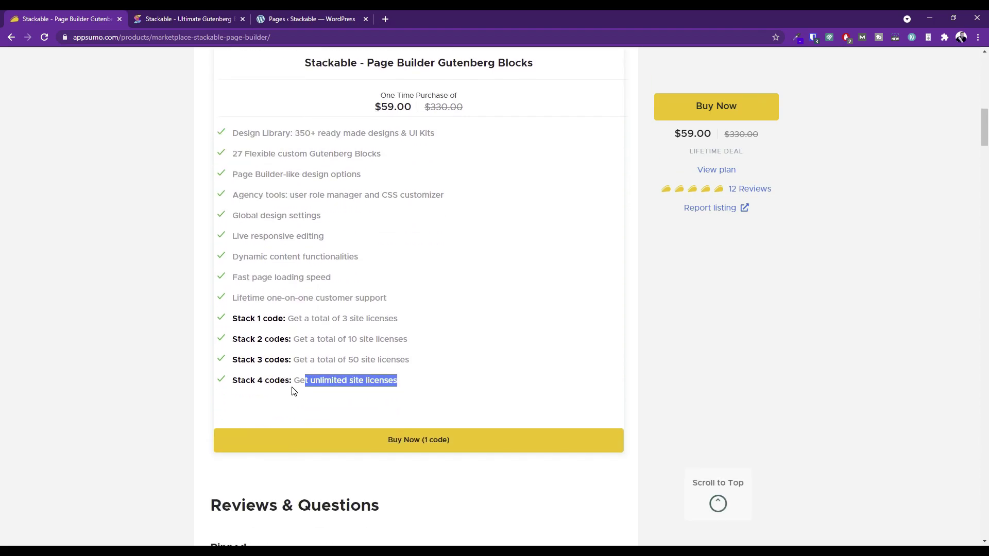
pyautogui.moveTo(293, 381); pyautogui.dragTo(402, 376)
pyautogui.scroll(9, 325, 355)
pyautogui.scroll(5, 326, 356)
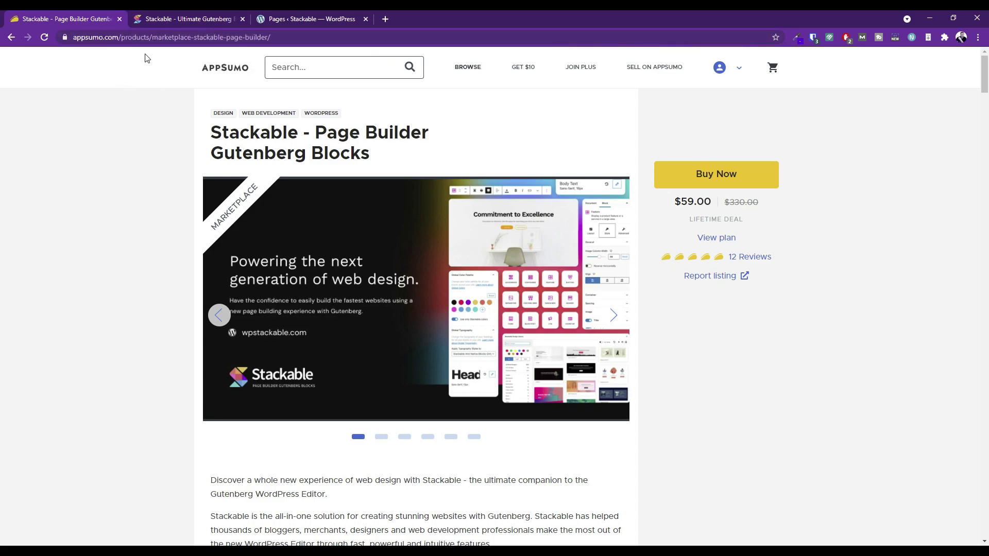
# Open the pricing page on the Stackable website and compare its Agency and Agency Lifetime plans with the AppSumo deal
pyautogui.click(188, 21)
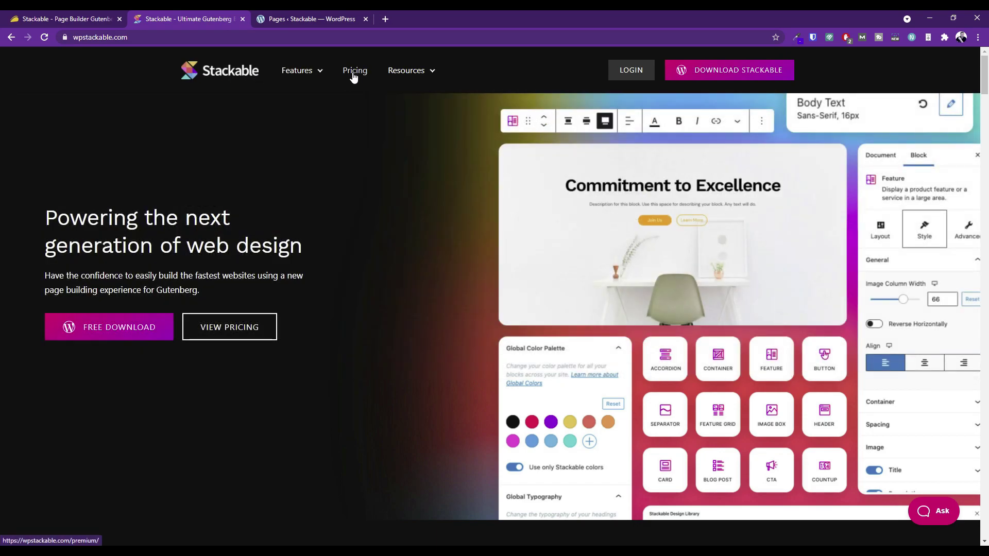
pyautogui.moveTo(297, 78)
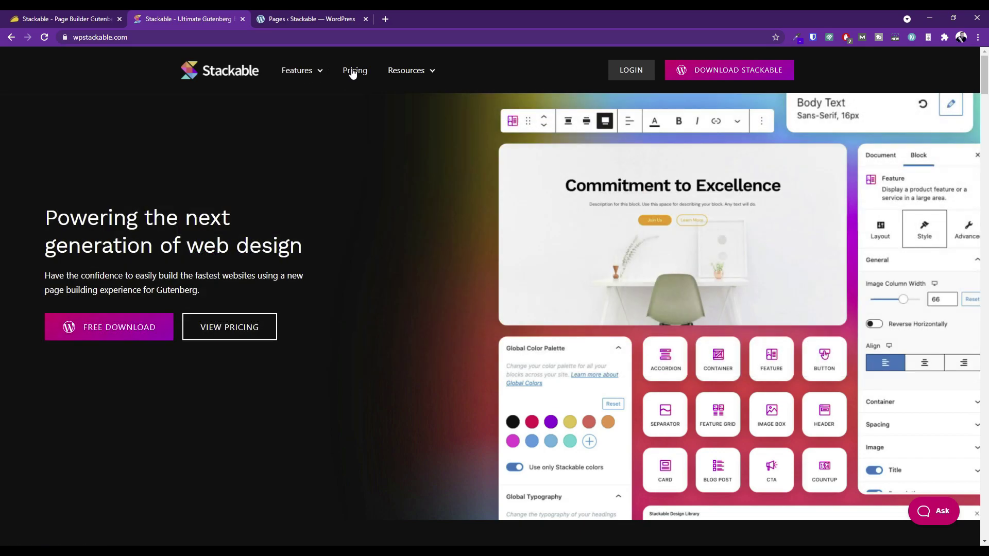
pyautogui.click(355, 71)
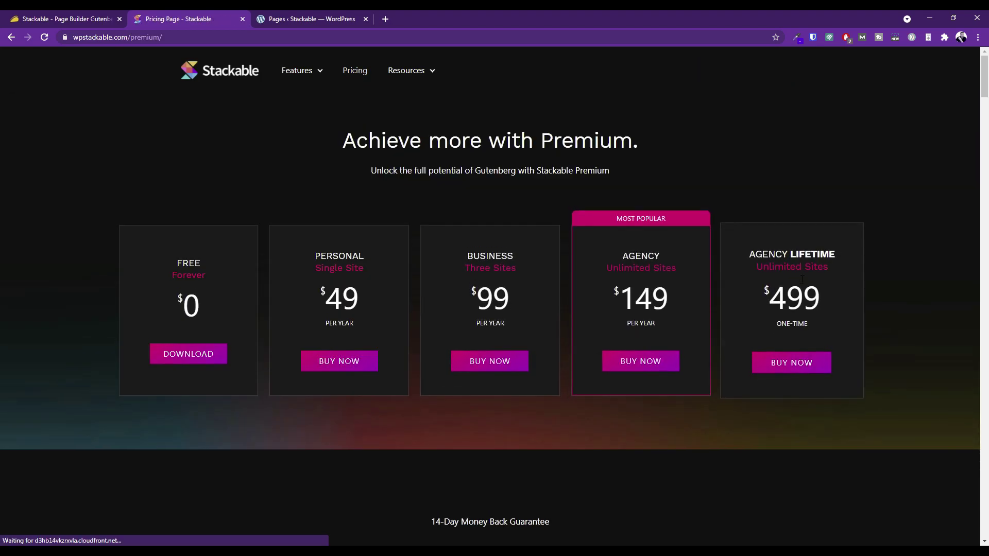
pyautogui.moveTo(768, 297); pyautogui.dragTo(829, 294)
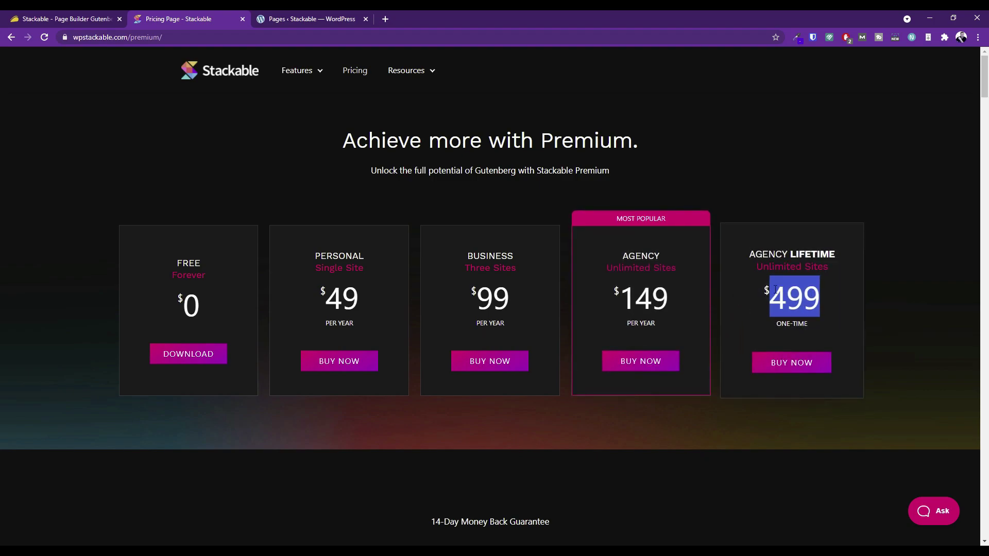
pyautogui.moveTo(624, 324); pyautogui.dragTo(663, 323)
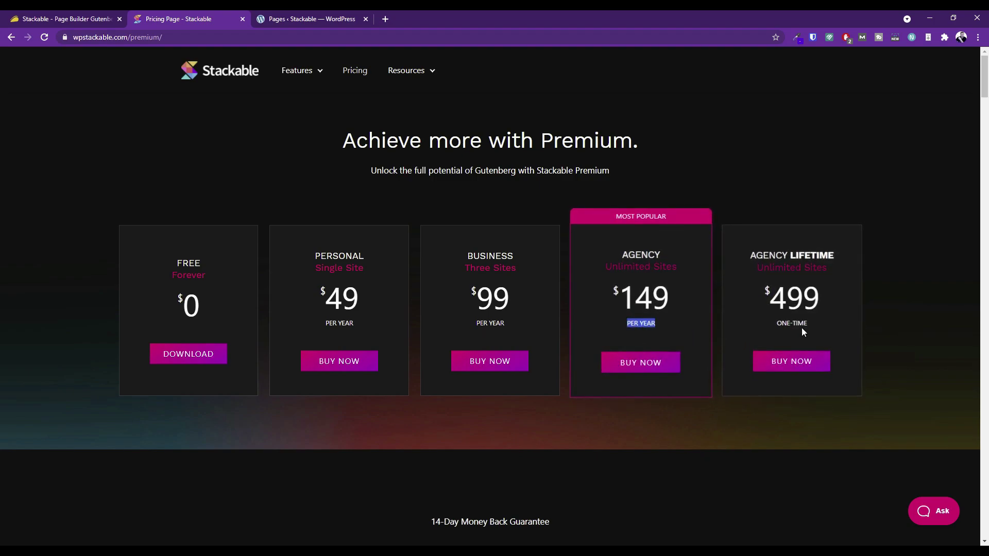
pyautogui.moveTo(776, 323); pyautogui.dragTo(819, 328)
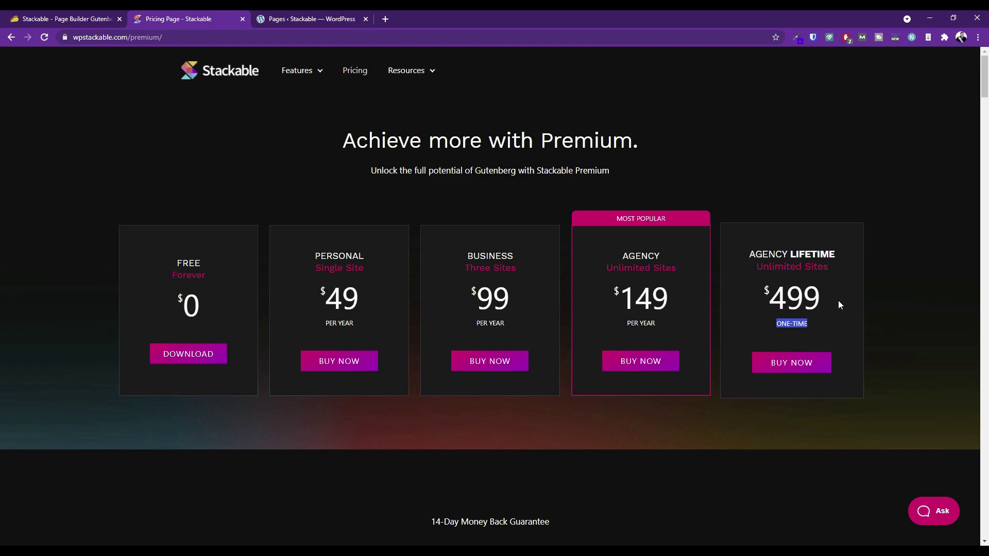
pyautogui.moveTo(823, 300); pyautogui.dragTo(765, 297)
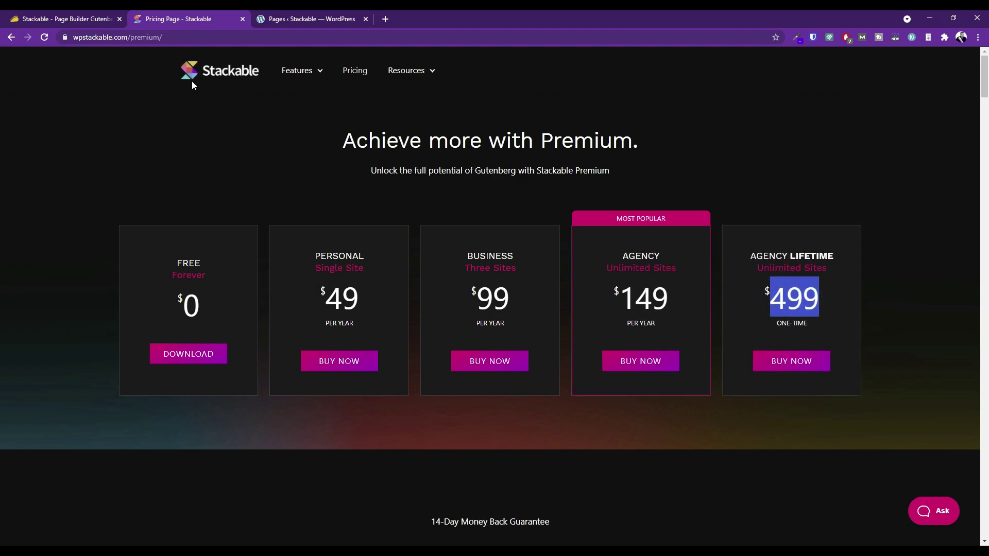
pyautogui.click(47, 16)
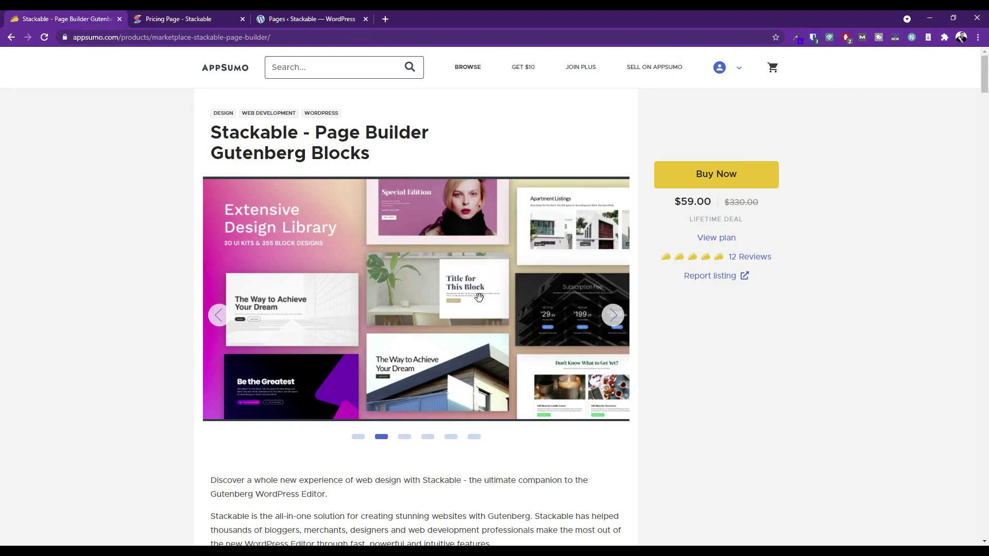
pyautogui.scroll(-1, 288, 300)
pyautogui.scroll(1, 286, 314)
# Create a new page titled "Home" on the WordPress site and publish it
pyautogui.click(289, 18)
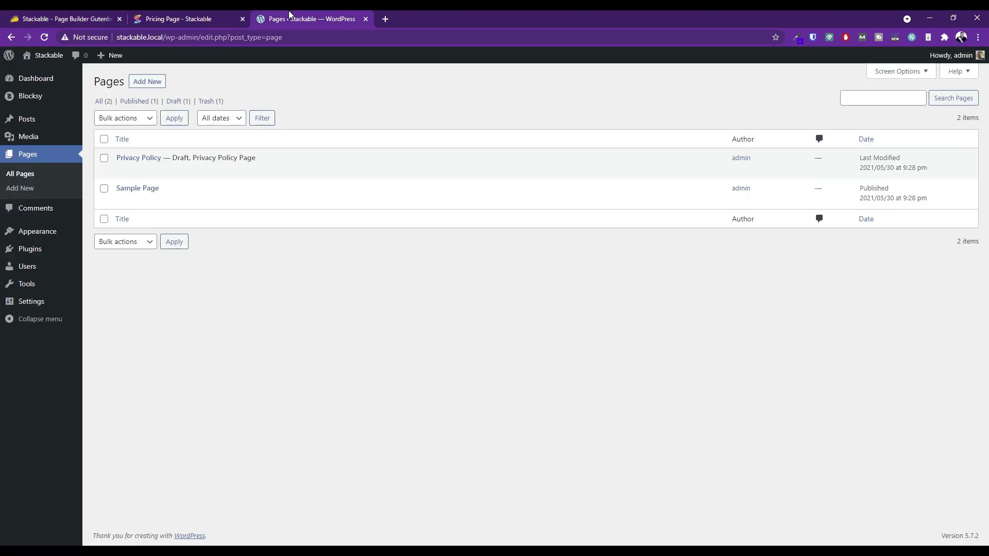
pyautogui.click(148, 81)
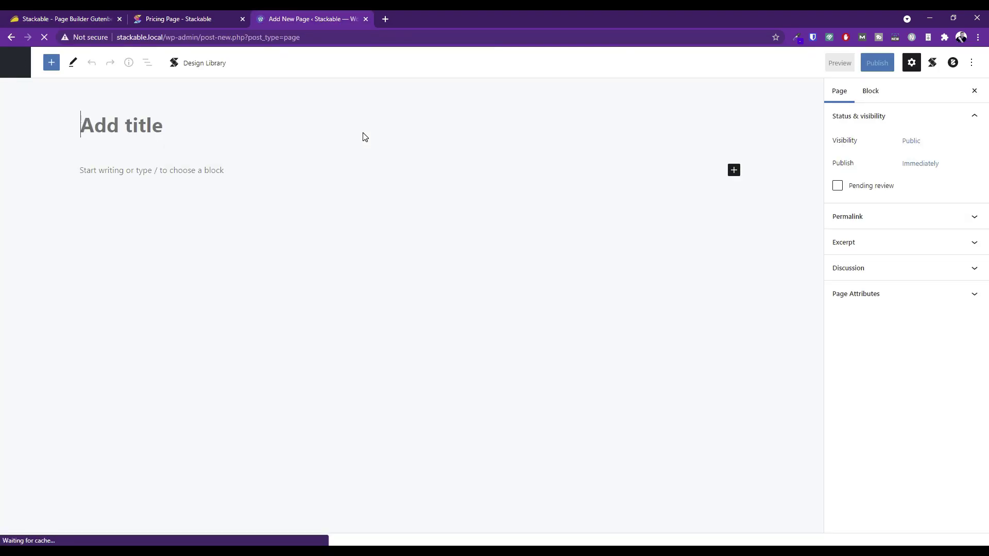
pyautogui.write('Home')
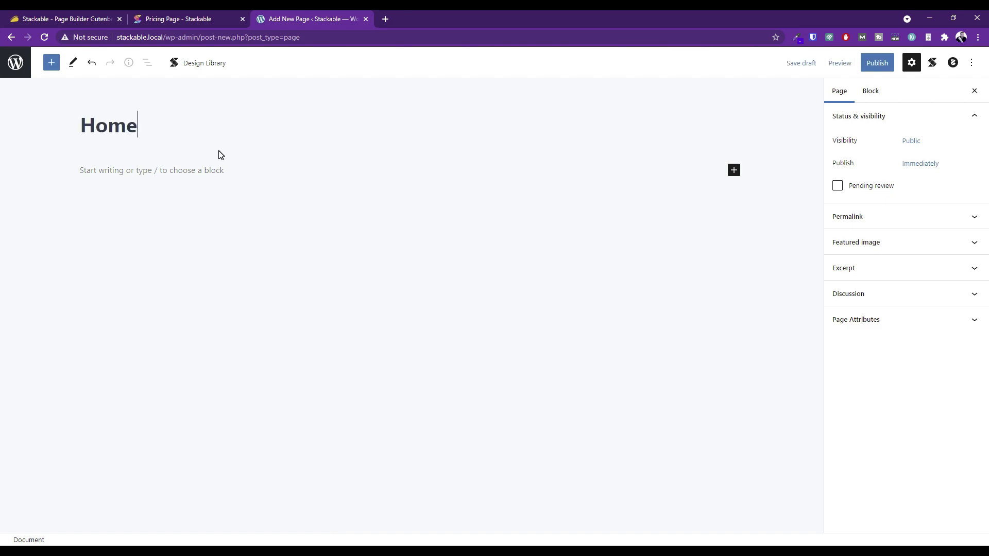
pyautogui.click(877, 62)
pyautogui.click(875, 61)
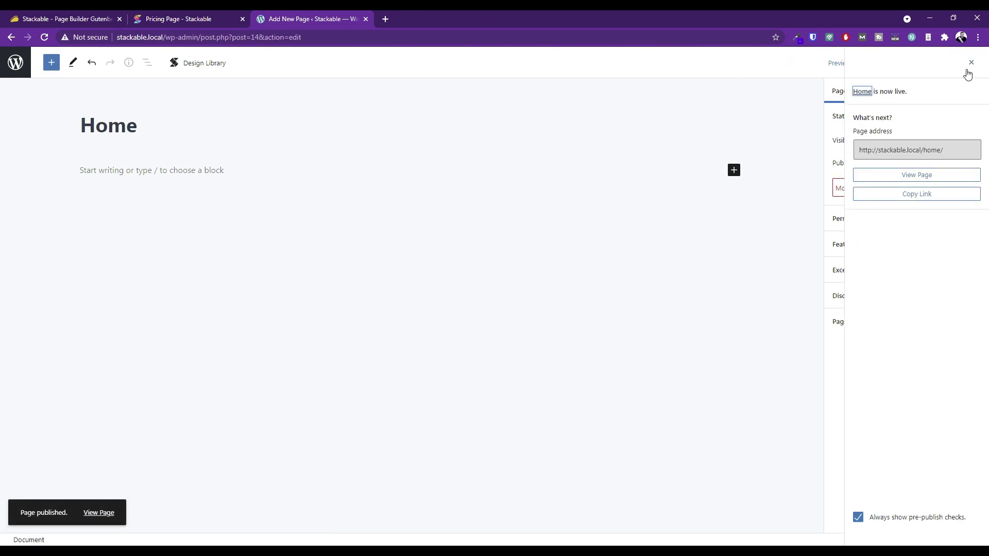
pyautogui.click(971, 62)
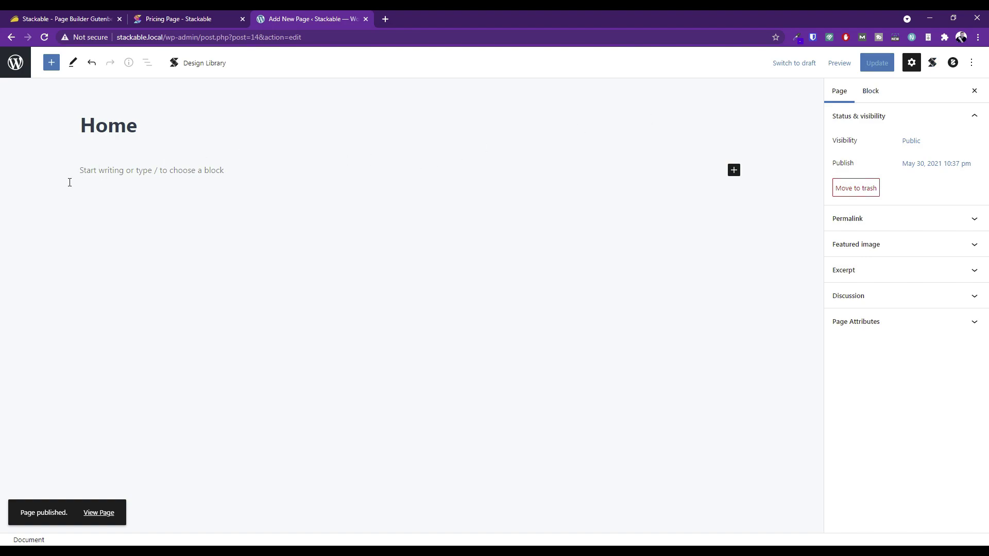
# Open the block inserter on the Home page to view the available blocks
pyautogui.click(94, 172)
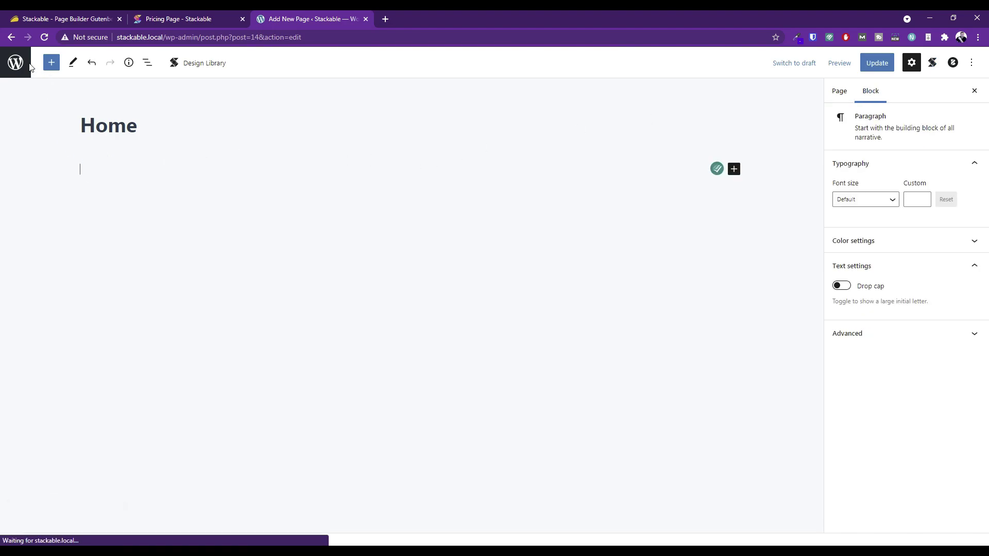
pyautogui.click(51, 62)
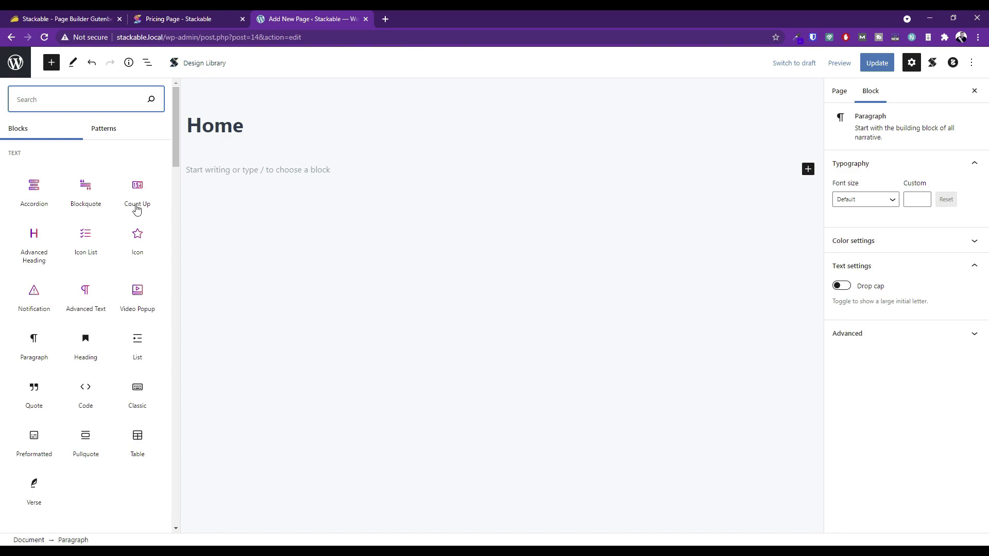
# Leave the page editor without saving the changes and open the list of installed plugins
pyautogui.click(13, 66)
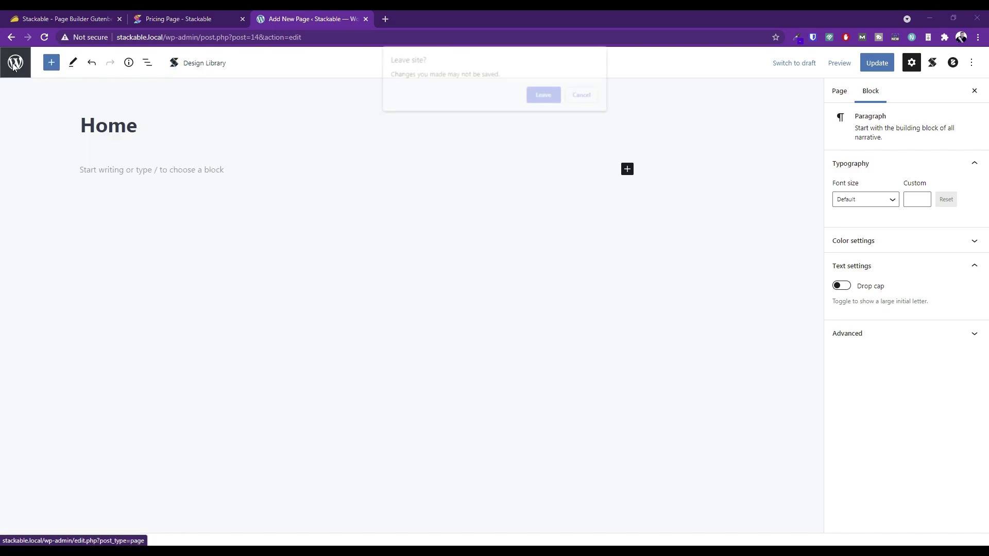
pyautogui.click(543, 96)
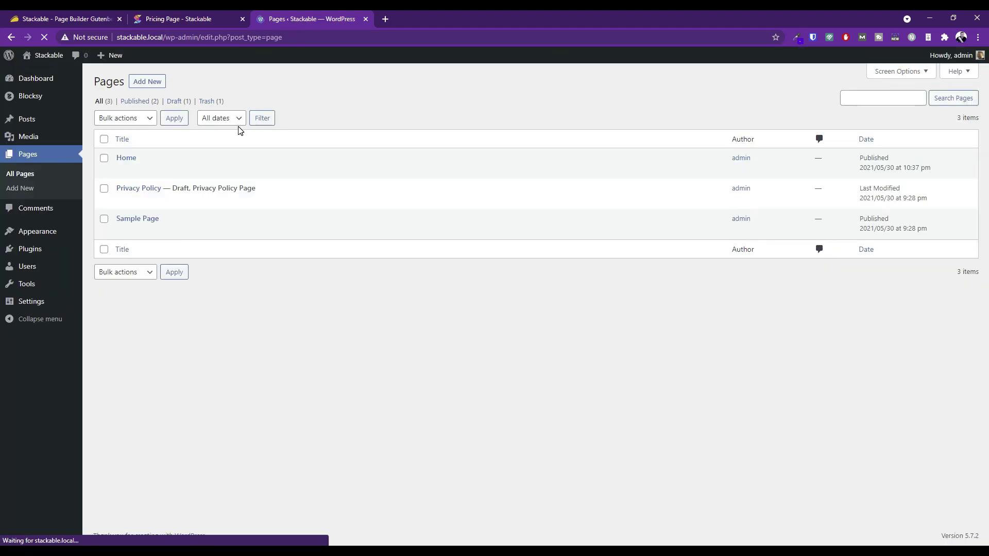
pyautogui.moveTo(37, 254)
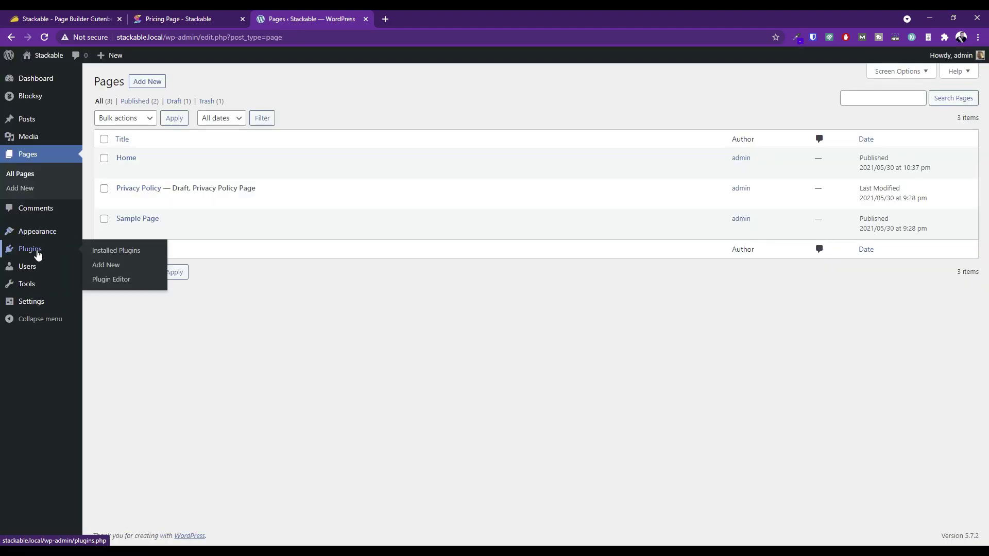
pyautogui.click(120, 253)
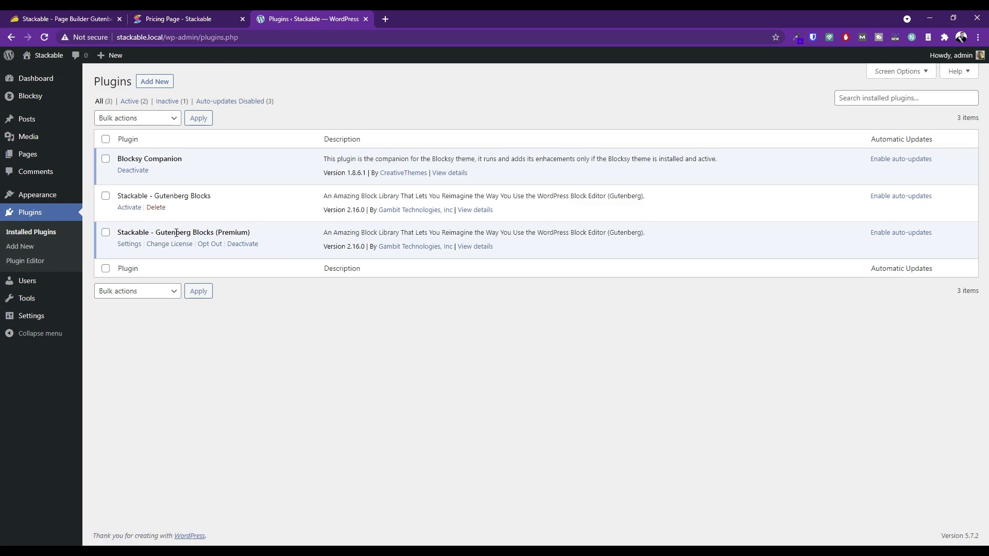
# Compare the free and Premium entries of Stackable - Gutenberg Blocks in the installed plugins list
pyautogui.moveTo(193, 232); pyautogui.dragTo(251, 234)
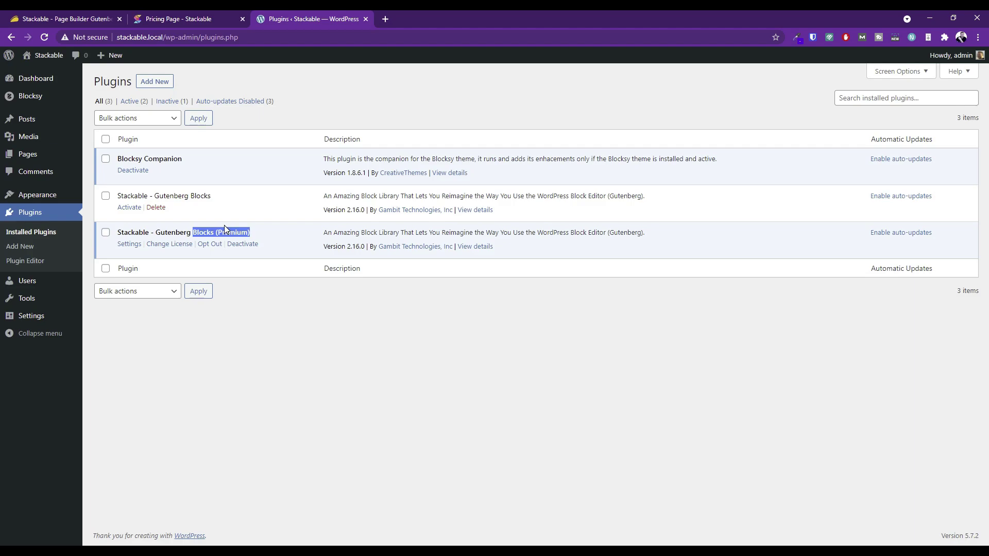
pyautogui.tripleClick(124, 197)
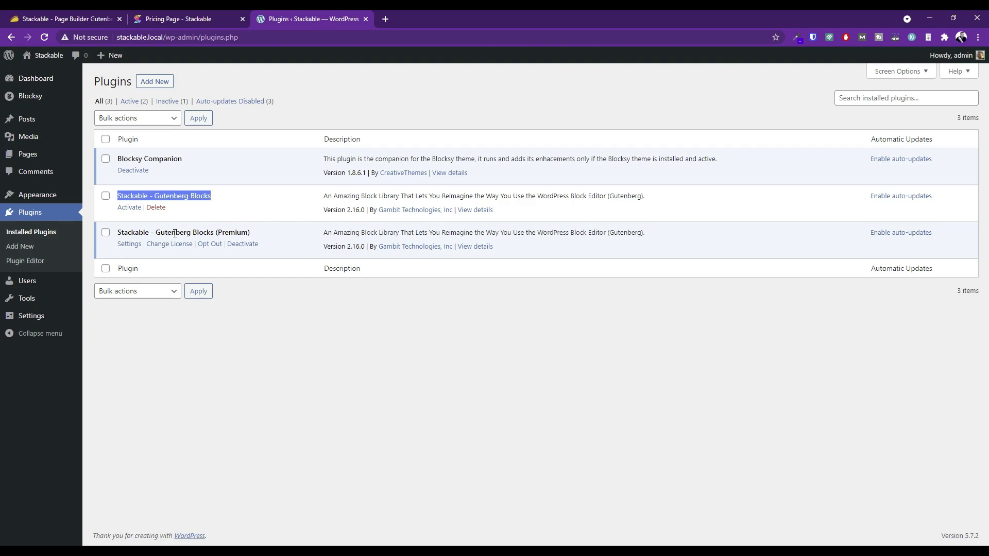
pyautogui.moveTo(124, 233); pyautogui.dragTo(258, 236)
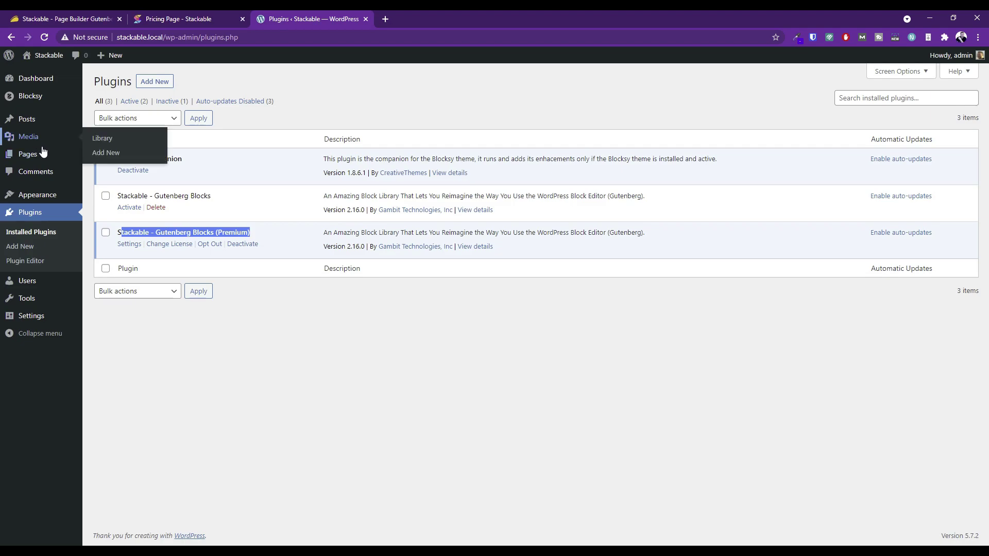
# Open the Home page from the list of all pages for editing in the block editor
pyautogui.moveTo(28, 154)
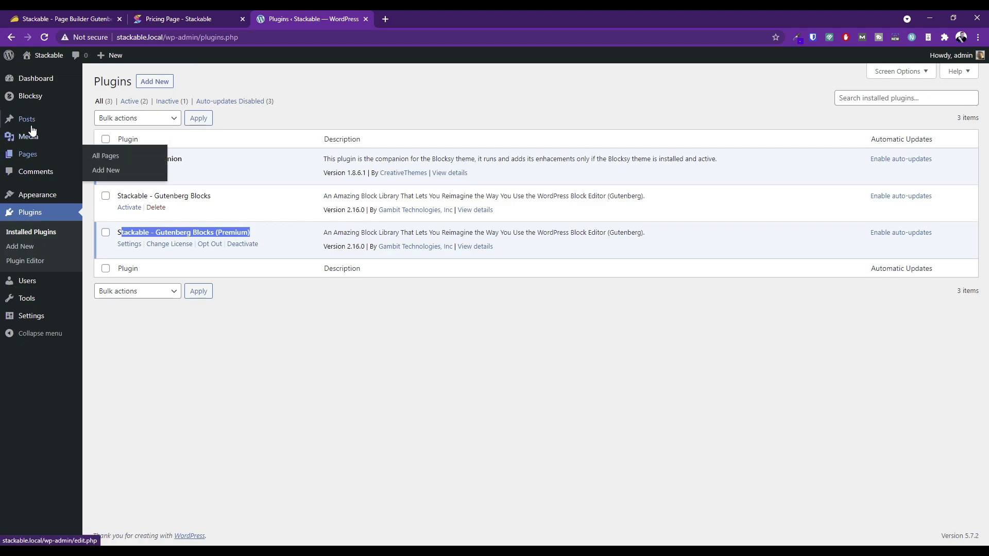
pyautogui.click(113, 158)
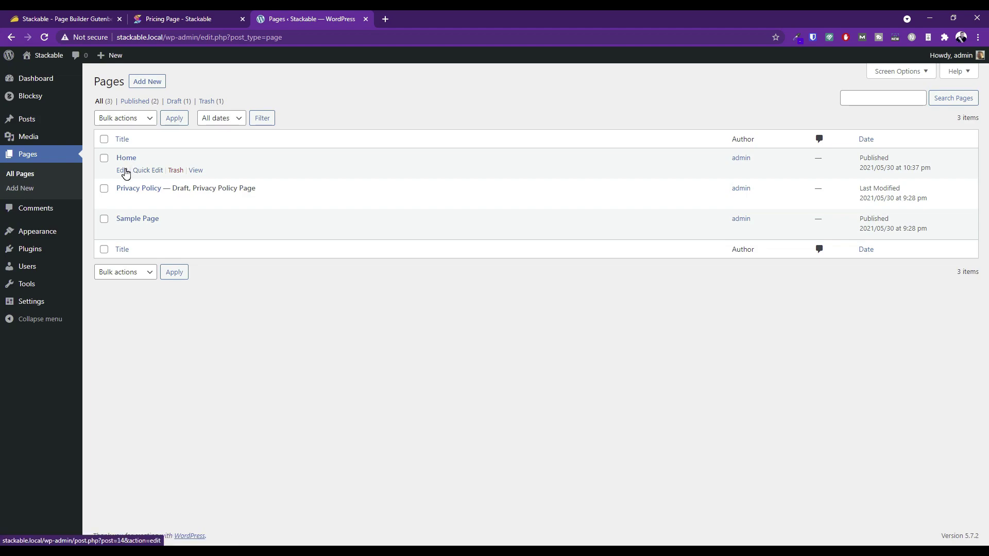
pyautogui.click(122, 171)
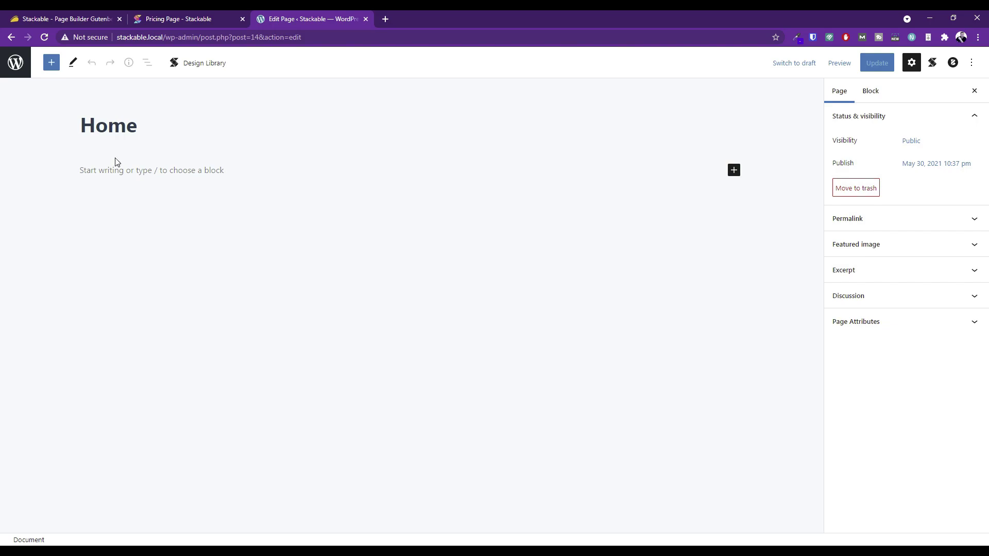
pyautogui.click(107, 178)
# Open the Stackable Design Library on the Home page and look over the Angled UI kit's designs
pyautogui.click(205, 63)
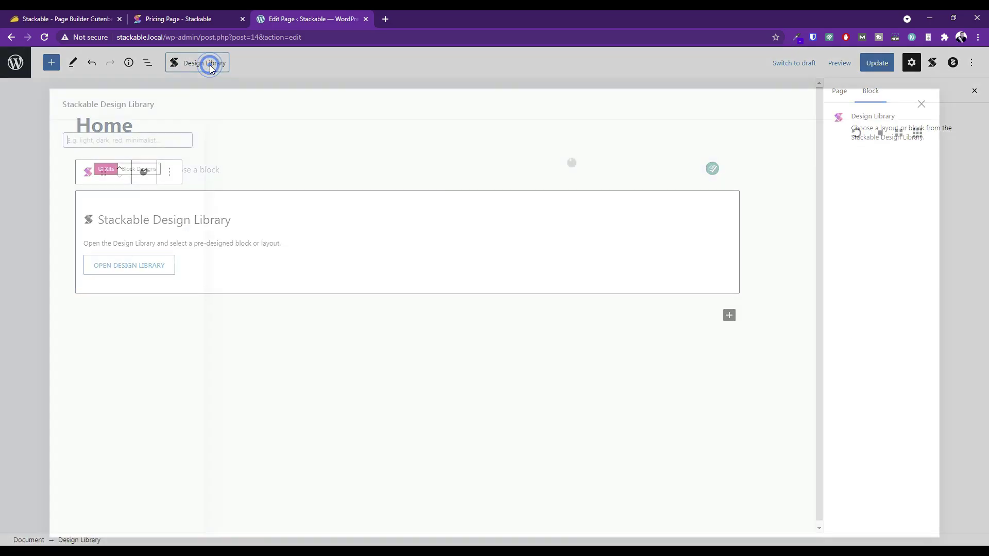
pyautogui.scroll(-2, 416, 263)
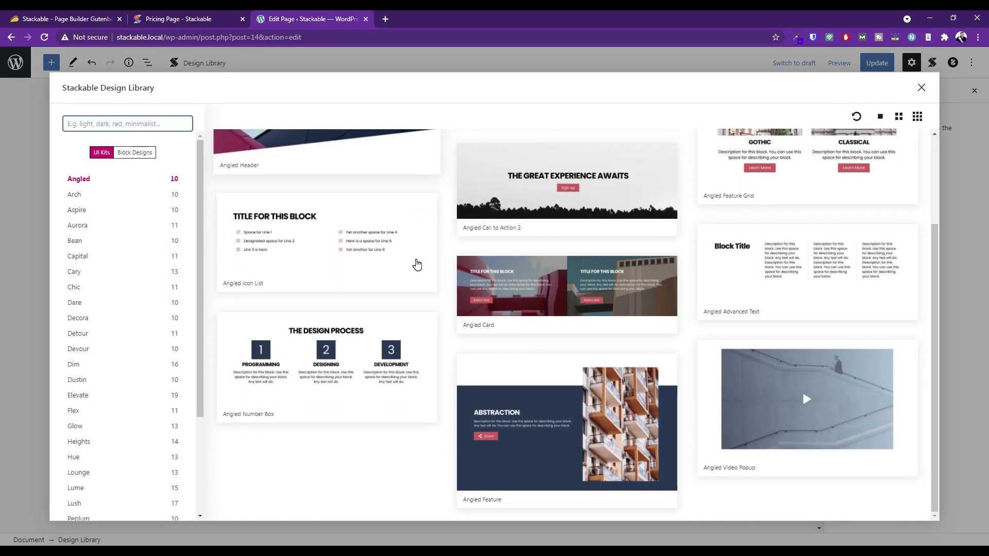
pyautogui.scroll(2, 399, 269)
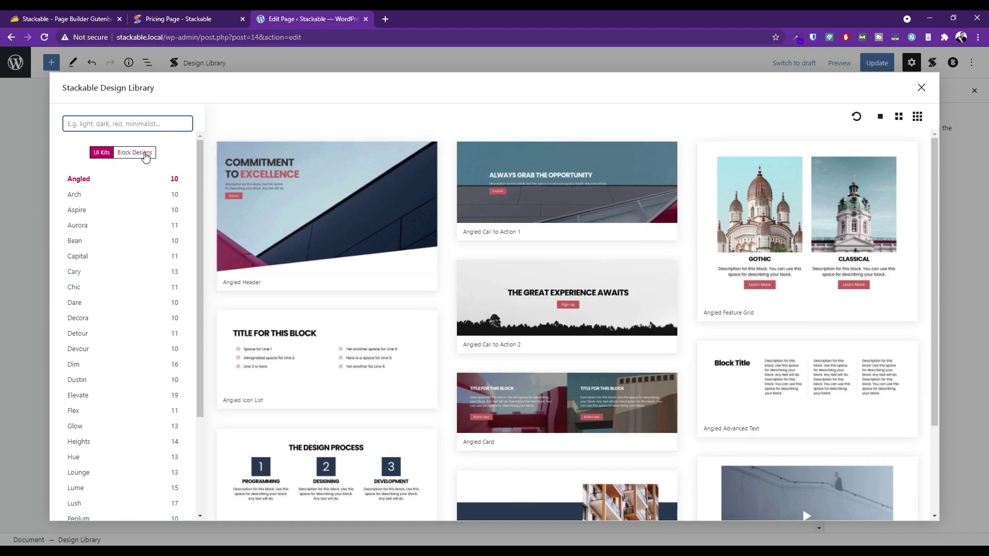
# Show the library's block designs filtered to Free Designs and examine the headers, calls to action, icon lists, cards and pricing boxes
pyautogui.click(140, 156)
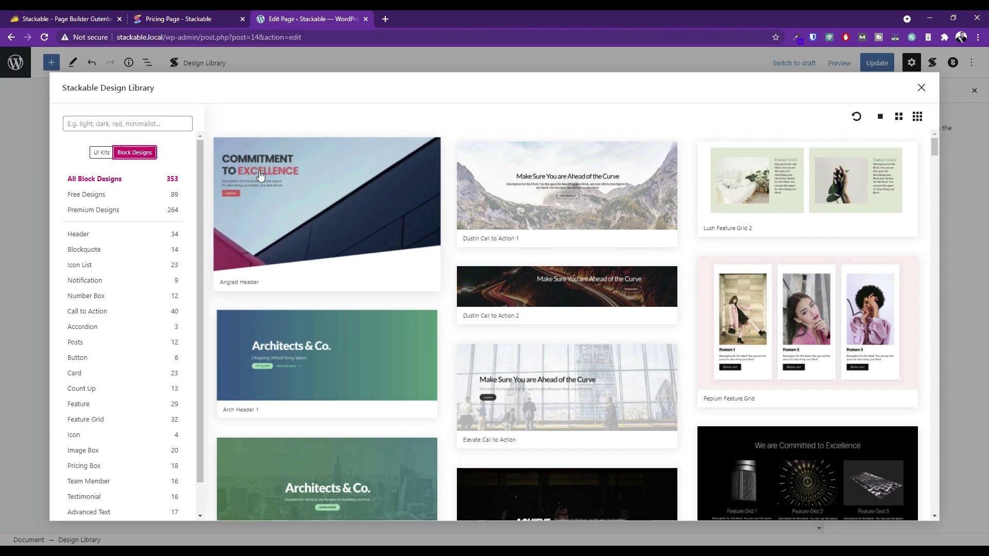
pyautogui.click(93, 195)
pyautogui.scroll(-7, 371, 205)
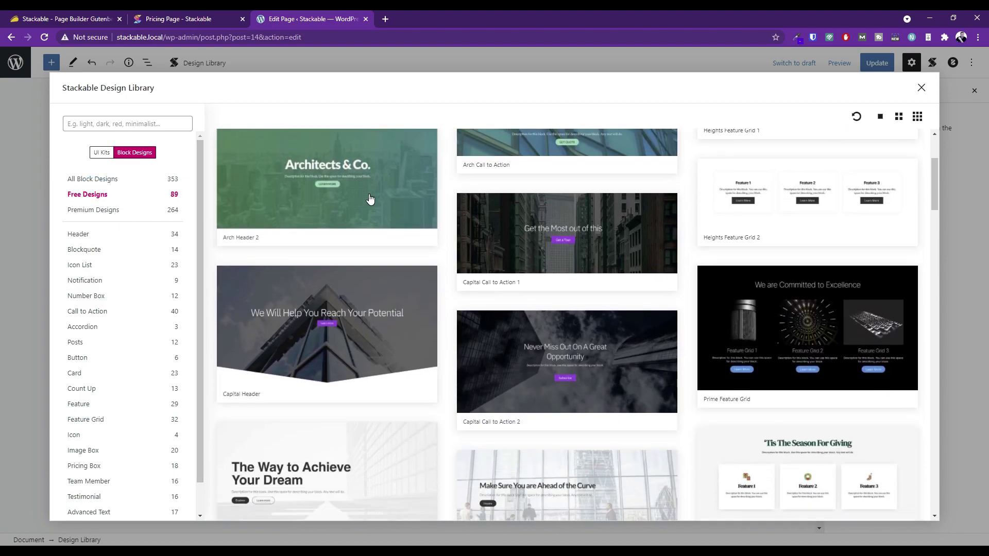
pyautogui.scroll(-5, 368, 207)
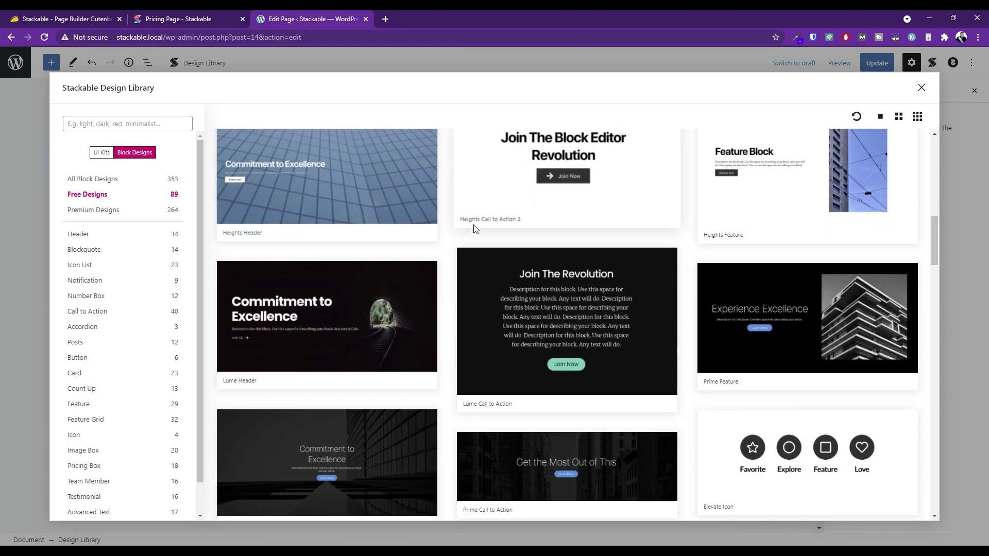
pyautogui.scroll(-5, 366, 311)
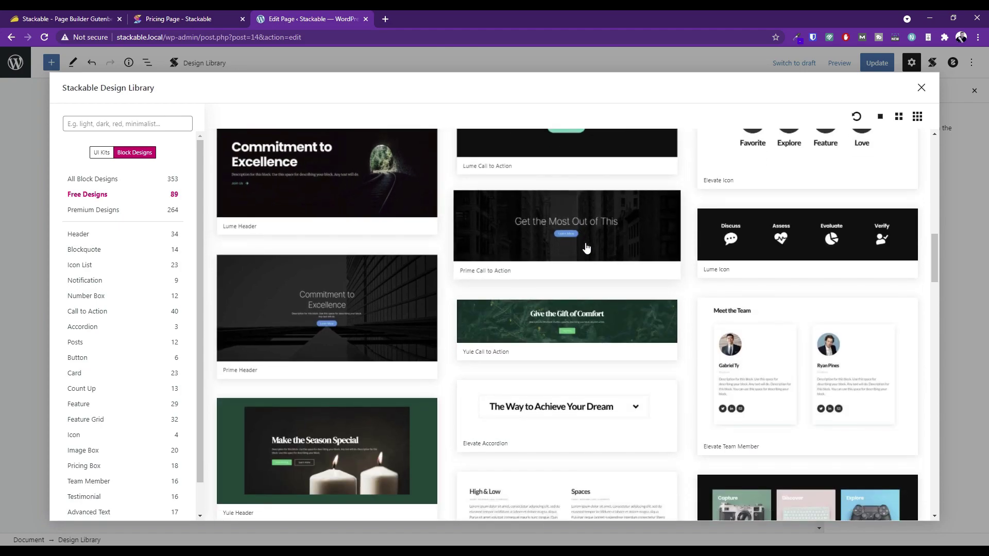
pyautogui.scroll(-5, 810, 256)
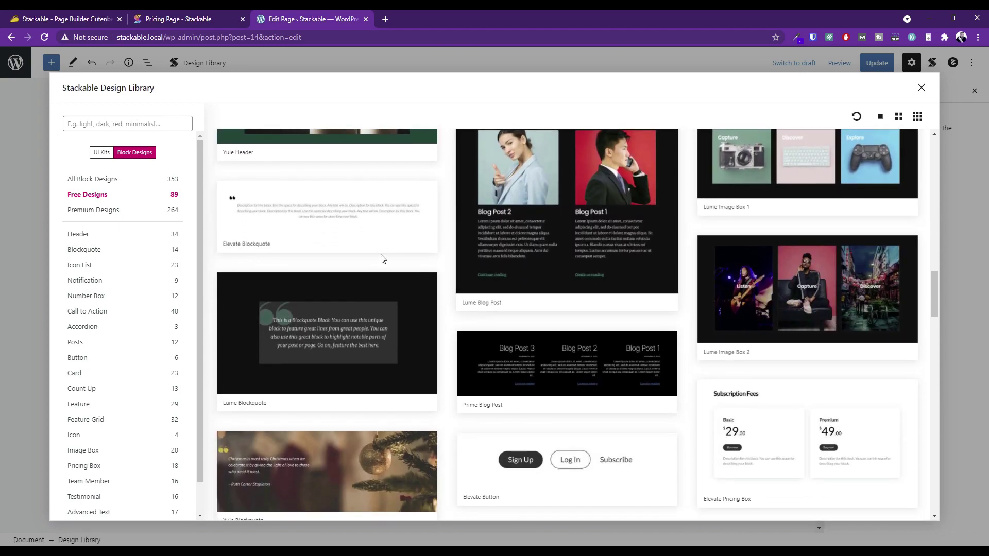
pyautogui.scroll(-3, 605, 337)
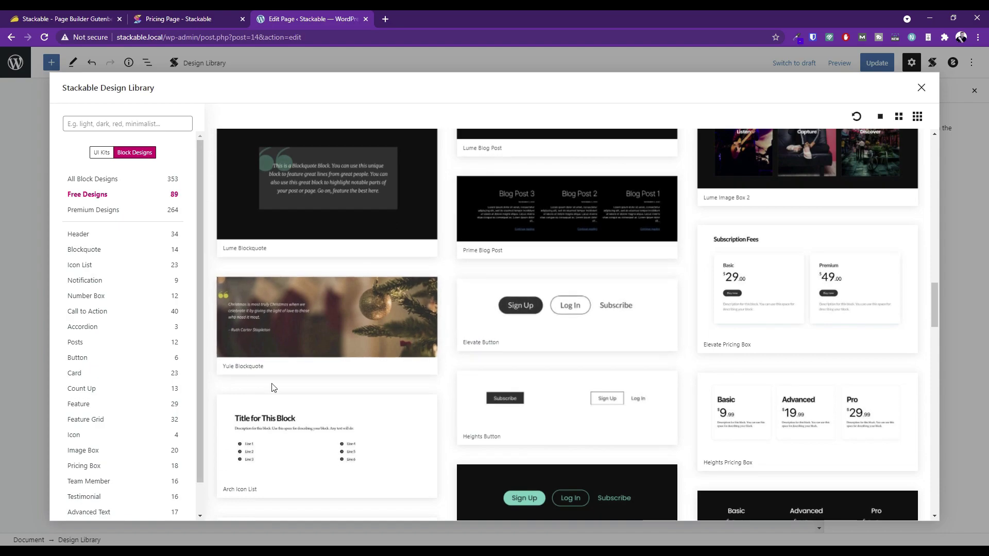
pyautogui.scroll(-7, 627, 335)
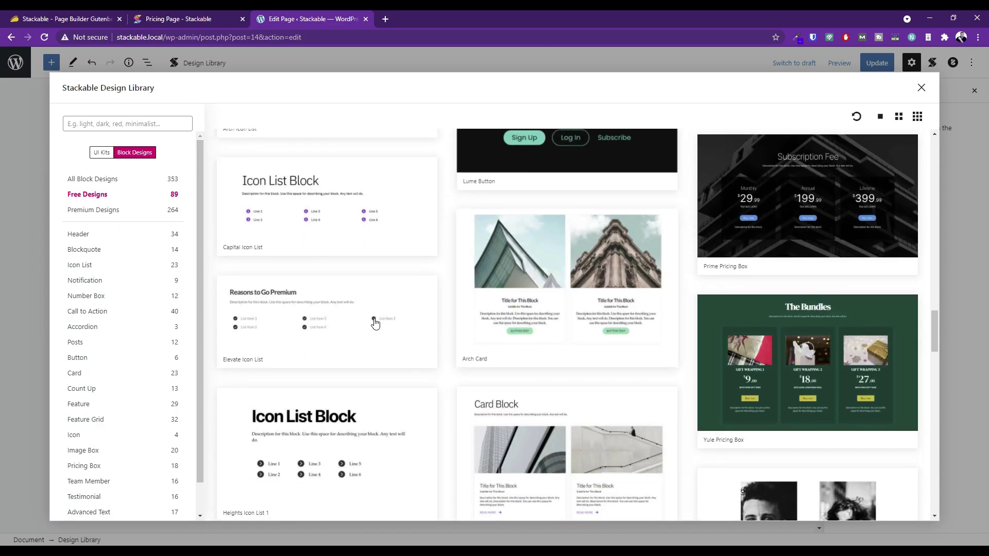
pyautogui.scroll(3, 567, 284)
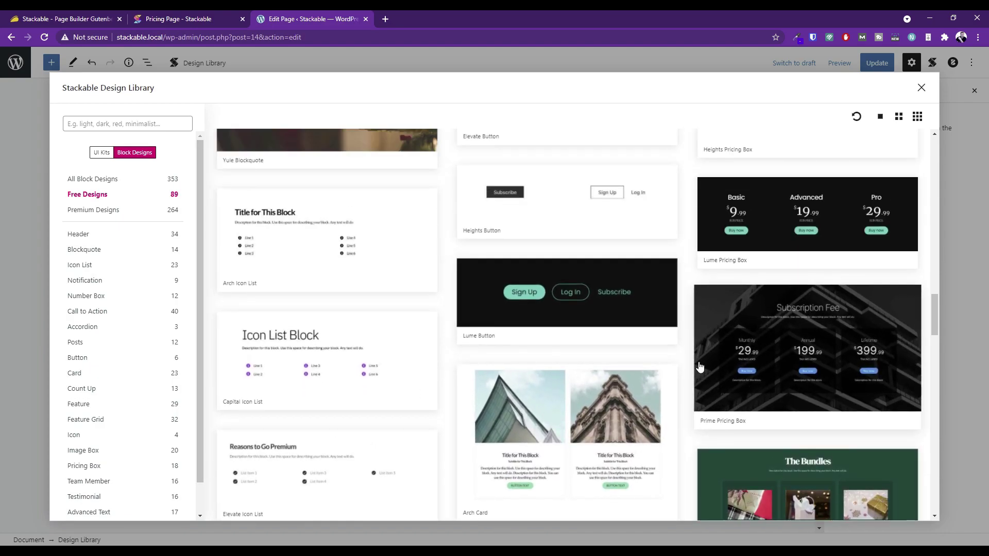
pyautogui.scroll(-5, 721, 309)
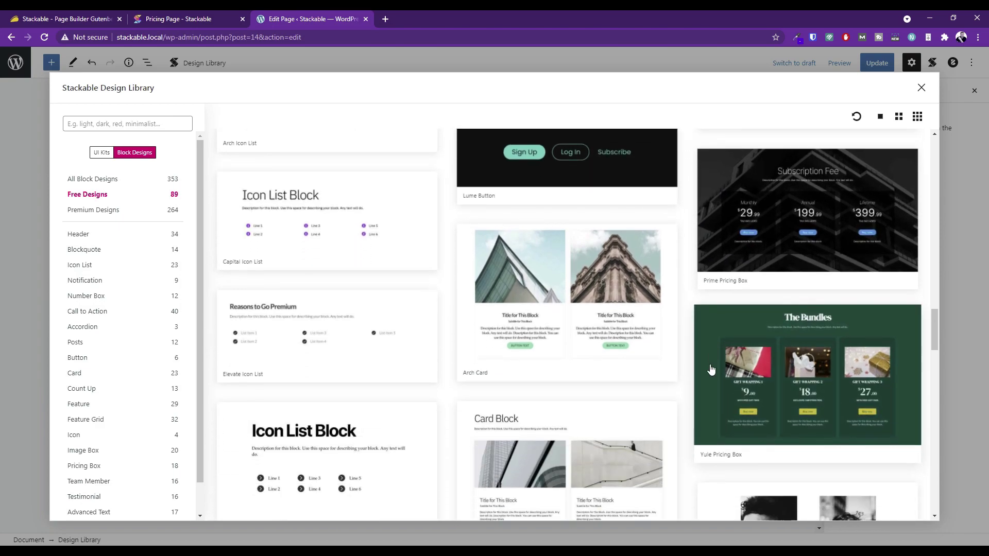
pyautogui.scroll(-7, 592, 334)
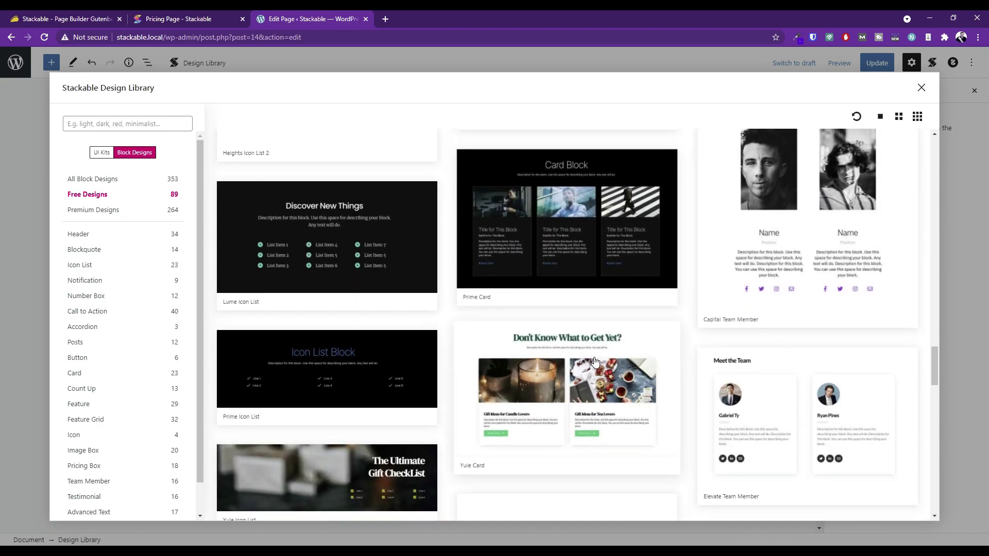
pyautogui.scroll(-3, 595, 362)
pyautogui.scroll(4, 361, 251)
# Filter the block designs to Premium Designs and examine the available headers, cards, image boxes and pricing boxes
pyautogui.click(98, 210)
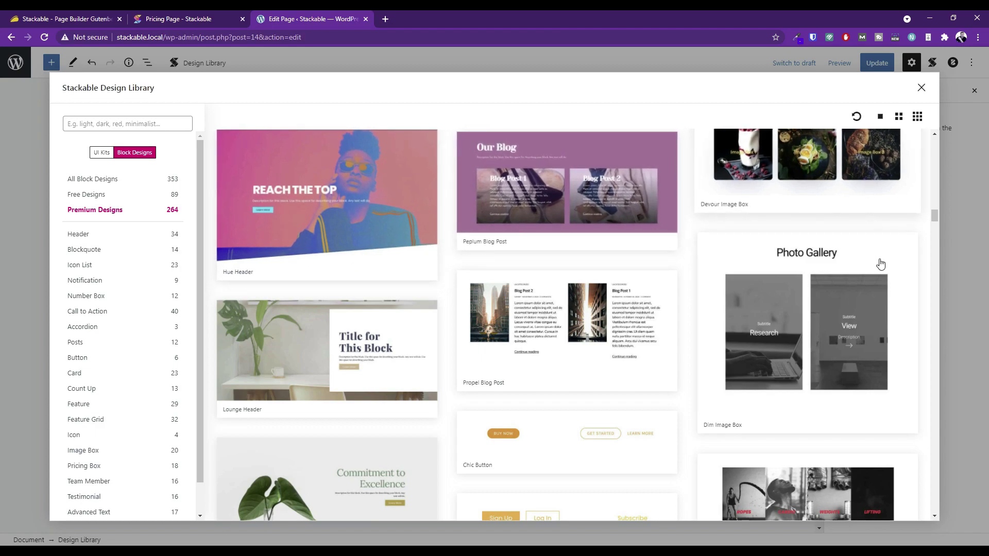
pyautogui.scroll(-3, 570, 348)
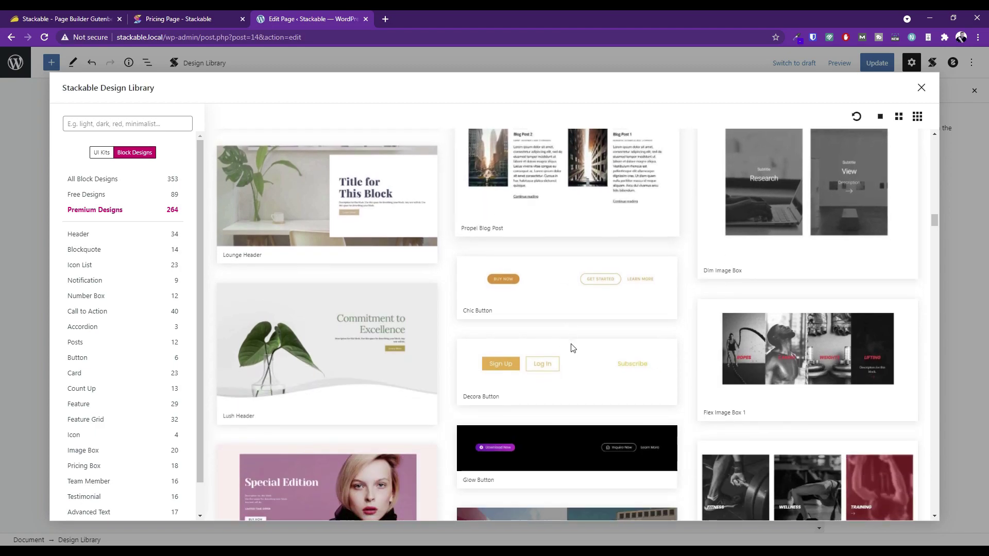
pyautogui.scroll(-2, 570, 347)
pyautogui.scroll(-2, 607, 326)
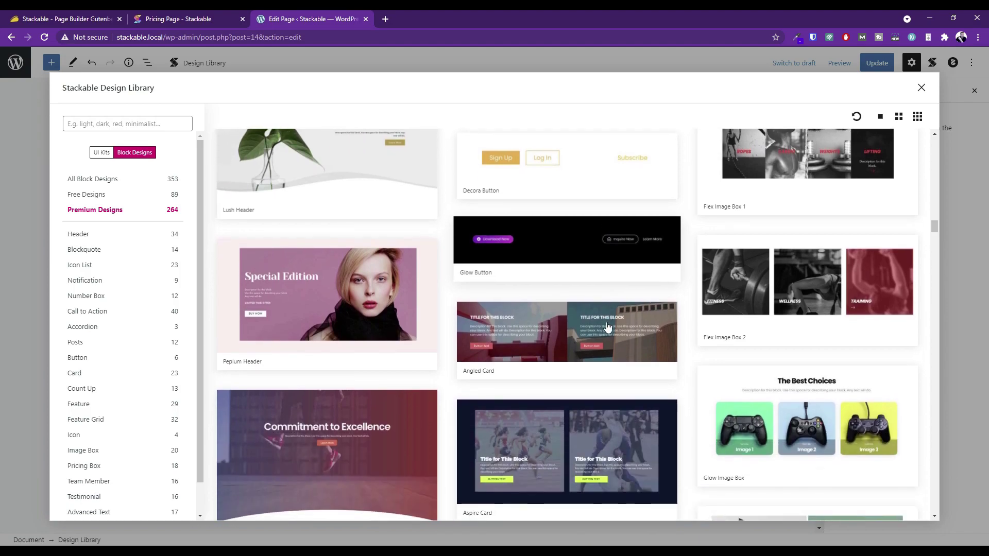
pyautogui.scroll(-3, 660, 289)
pyautogui.scroll(-8, 651, 309)
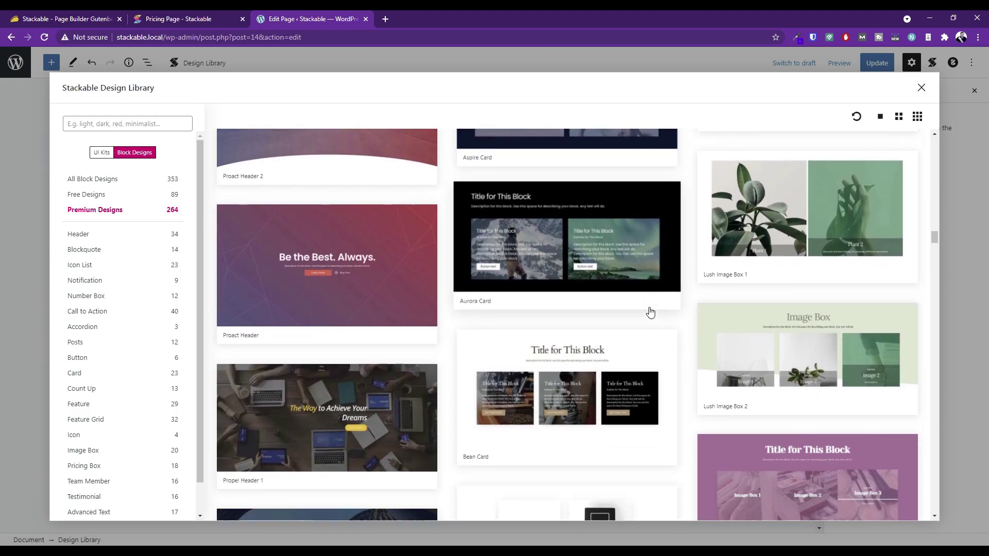
pyautogui.scroll(-3, 690, 327)
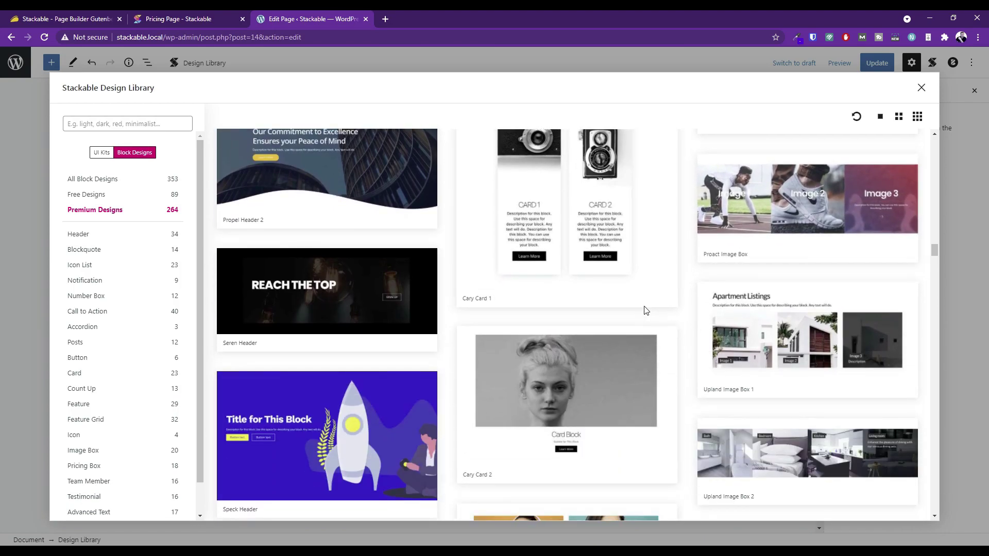
pyautogui.scroll(4, 644, 309)
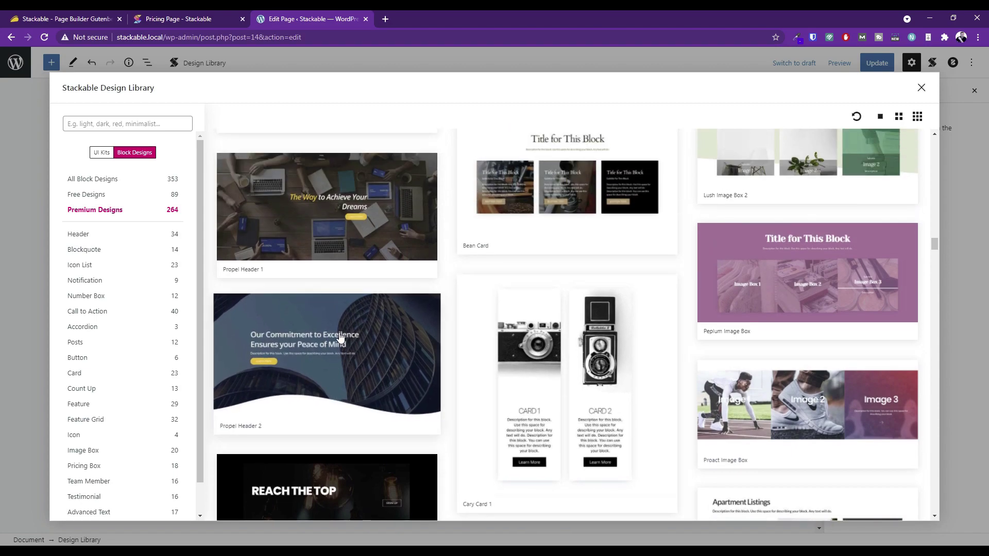
pyautogui.scroll(-4, 273, 385)
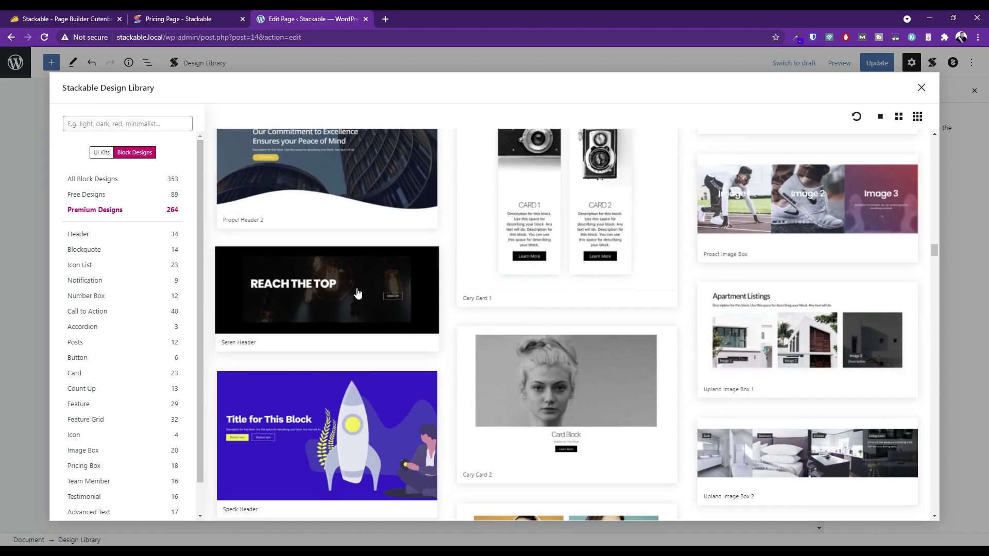
pyautogui.scroll(-3, 382, 342)
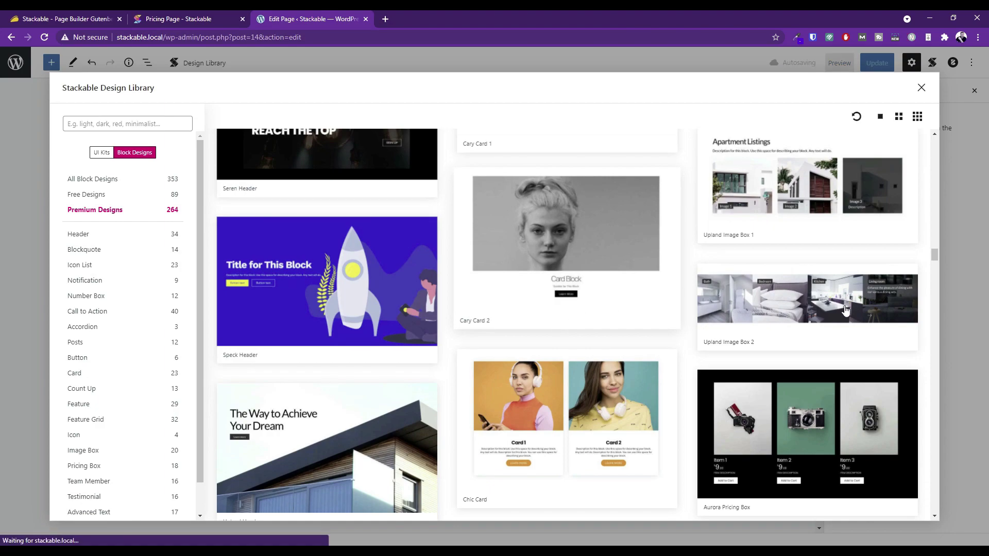
pyautogui.scroll(-4, 558, 315)
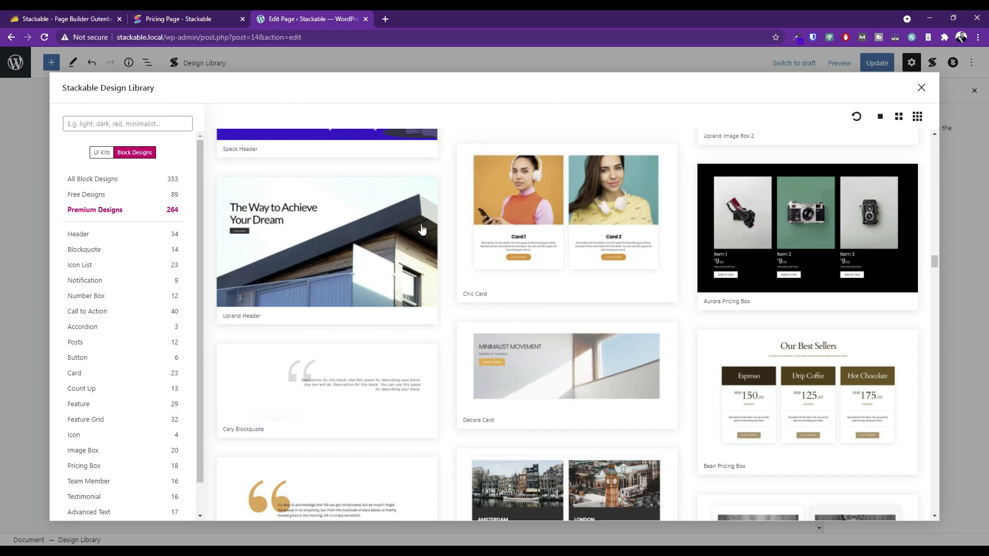
# Switch the library back to UI kits and examine the designs in the Angled, Arch and Aspire kits
pyautogui.click(102, 153)
pyautogui.click(73, 182)
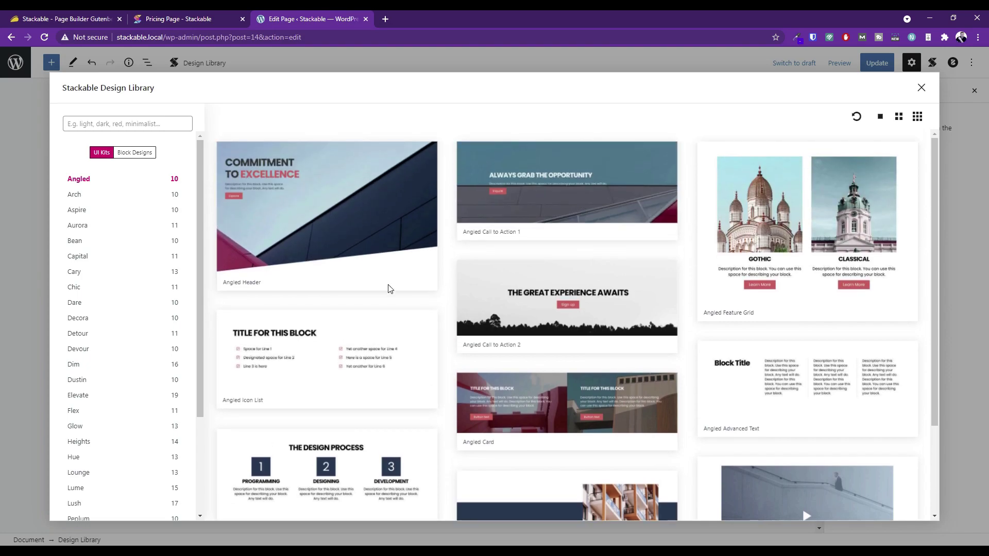
pyautogui.scroll(-2, 785, 395)
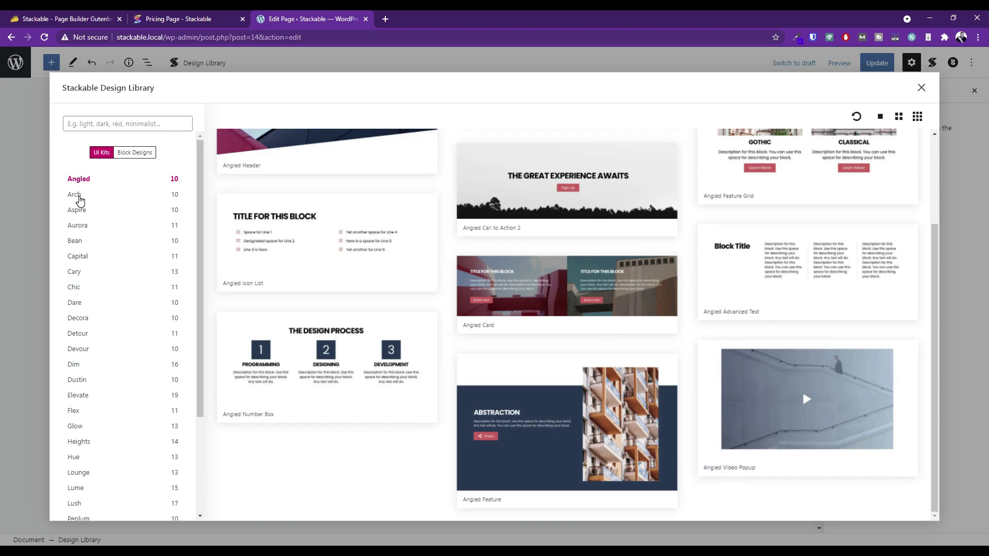
pyautogui.click(77, 195)
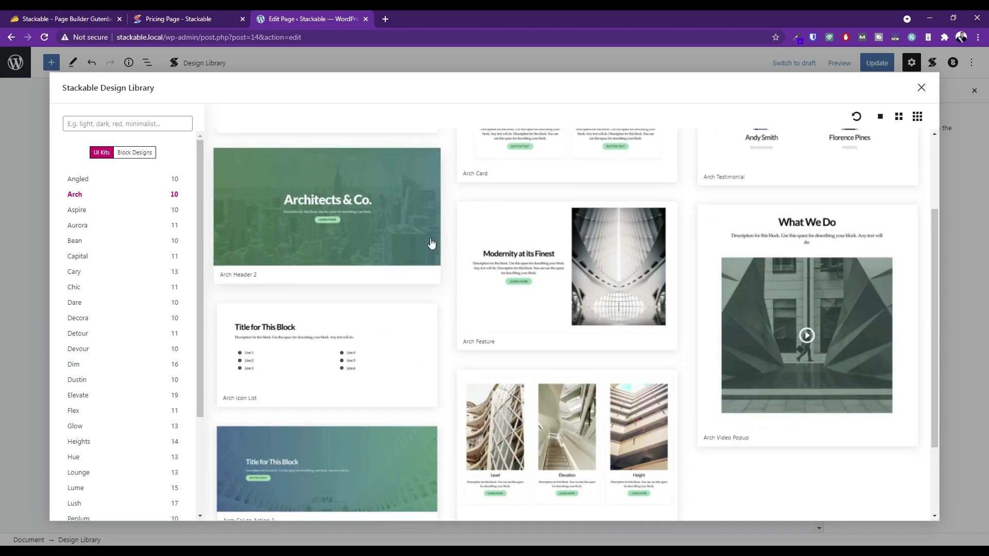
pyautogui.scroll(3, 432, 243)
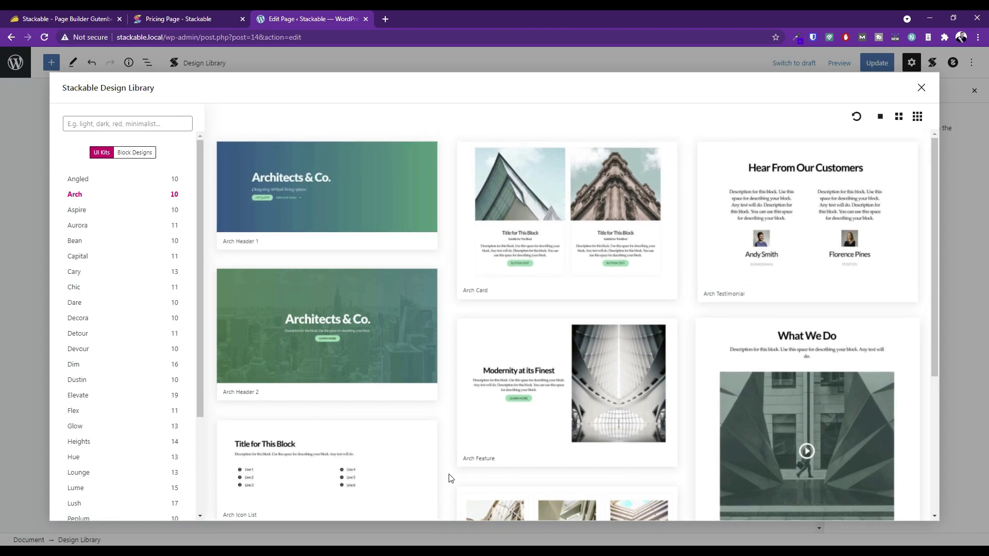
pyautogui.click(80, 212)
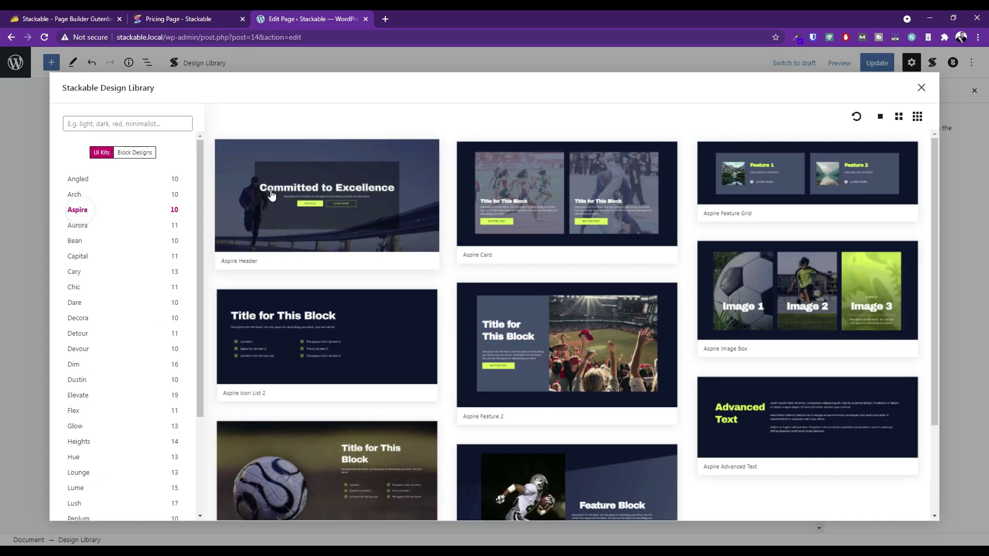
pyautogui.scroll(-2, 730, 366)
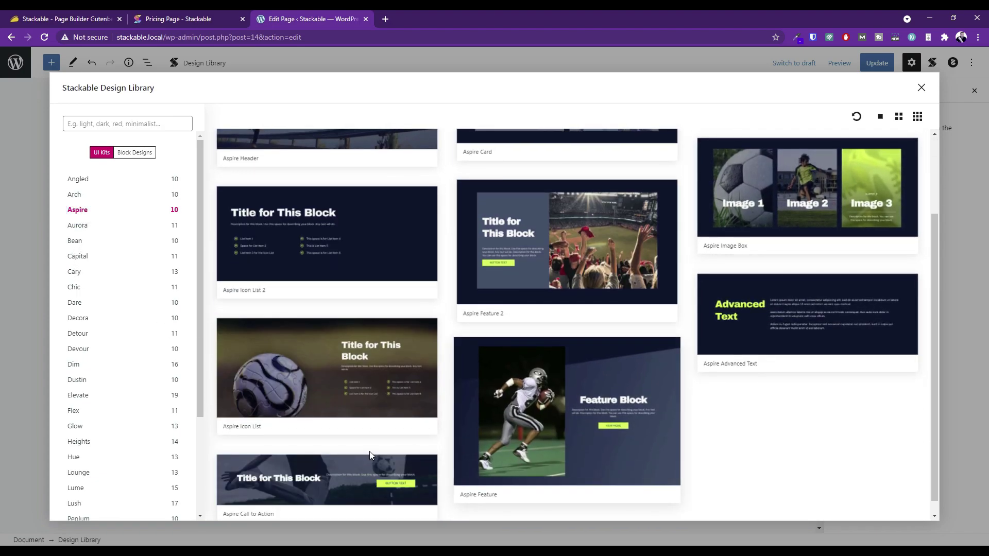
pyautogui.scroll(2, 711, 276)
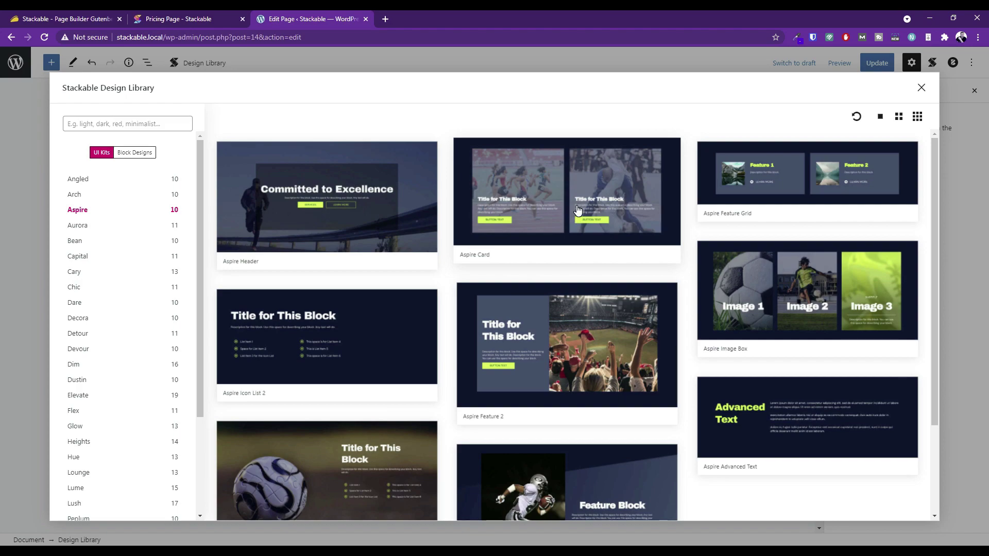
# Compare the large, medium and small preview grids for the Aspire kit, finishing on the smallest previews
pyautogui.click(882, 118)
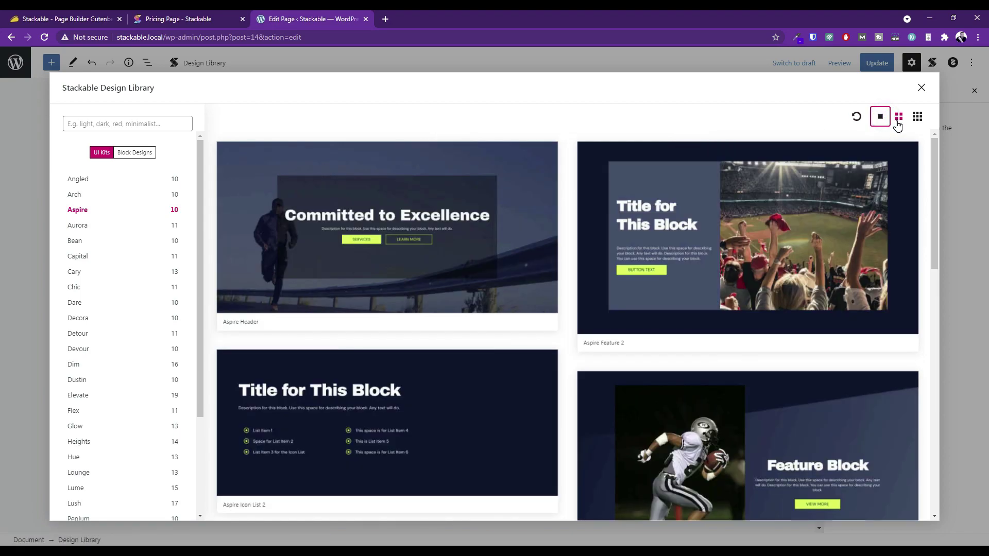
pyautogui.click(899, 117)
pyautogui.click(917, 116)
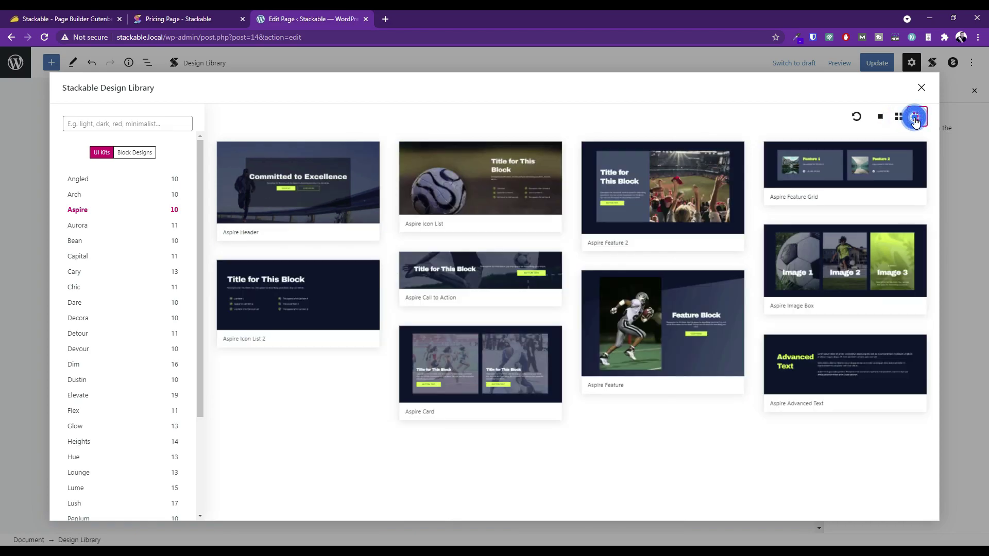
pyautogui.click(881, 117)
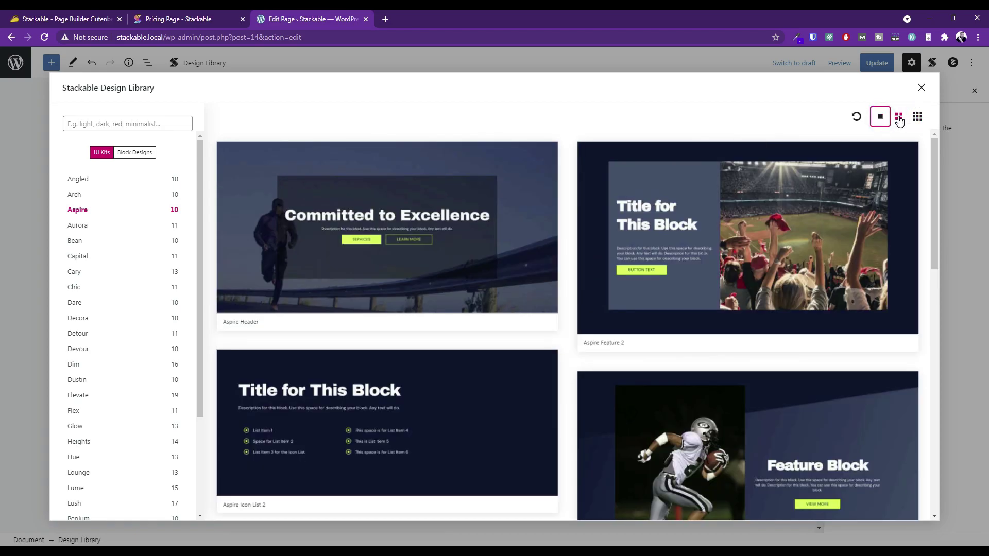
pyautogui.click(899, 117)
pyautogui.click(917, 118)
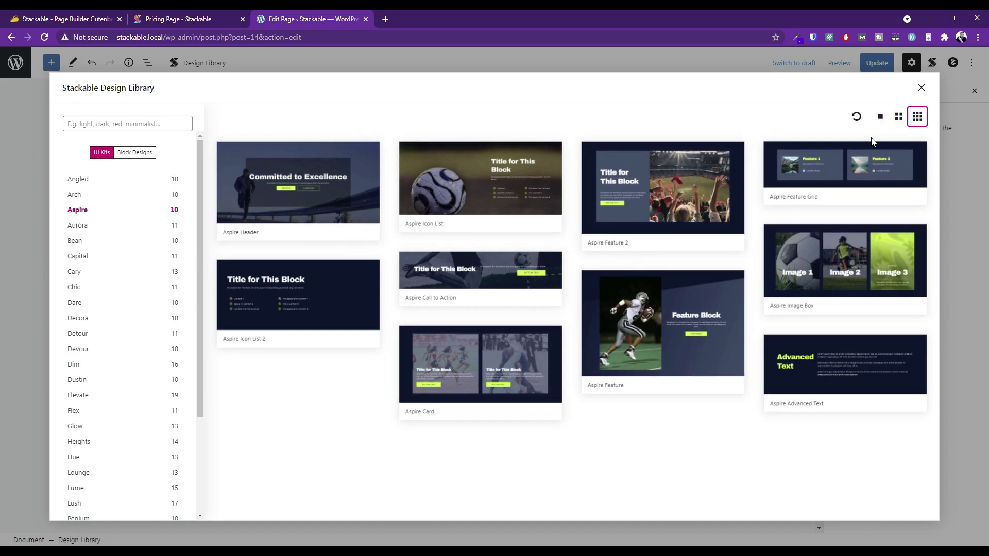
pyautogui.scroll(-5, 90, 304)
pyautogui.scroll(5, 92, 308)
# Switch the library to block designs and search them for "dark"
pyautogui.click(105, 124)
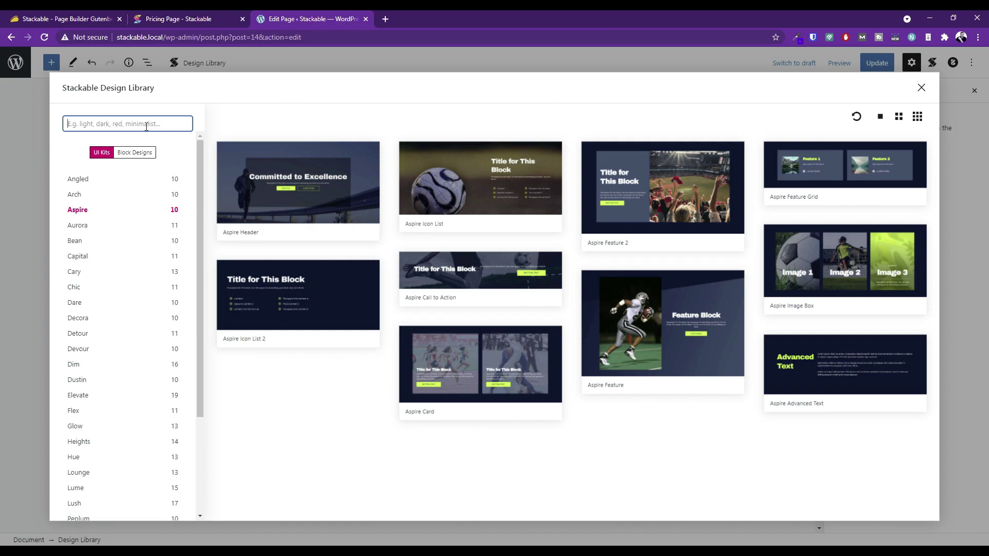
pyautogui.scroll(-5, 102, 324)
pyautogui.scroll(5, 80, 335)
pyautogui.click(139, 154)
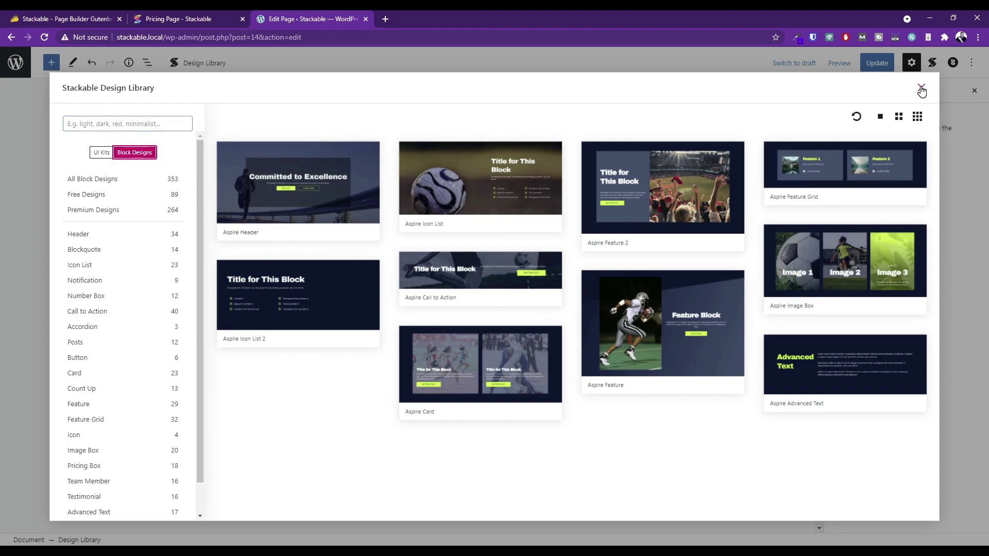
pyautogui.click(135, 123)
pyautogui.write('dark')
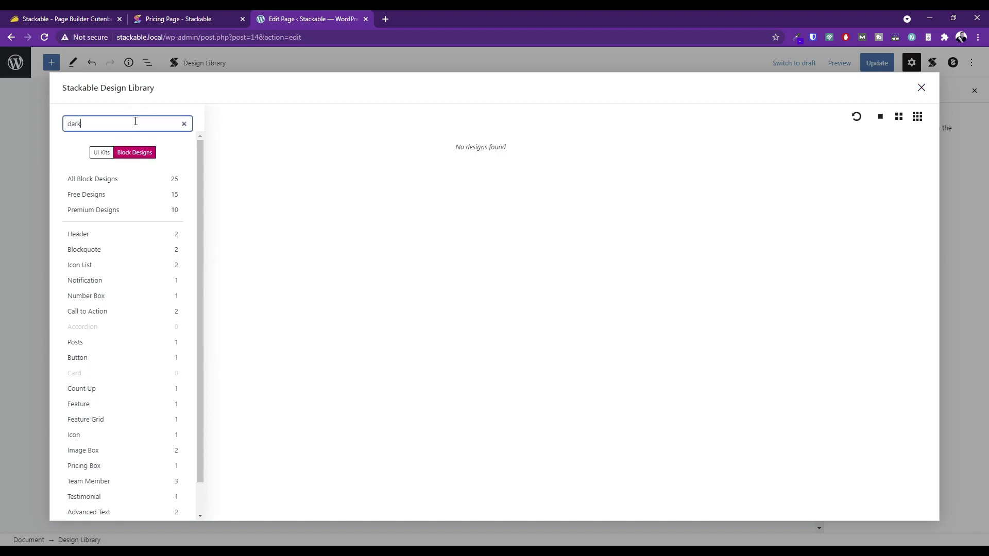
# Show the UI kits matching "dark" and examine the designs in the Lume and Seren kits
pyautogui.click(103, 153)
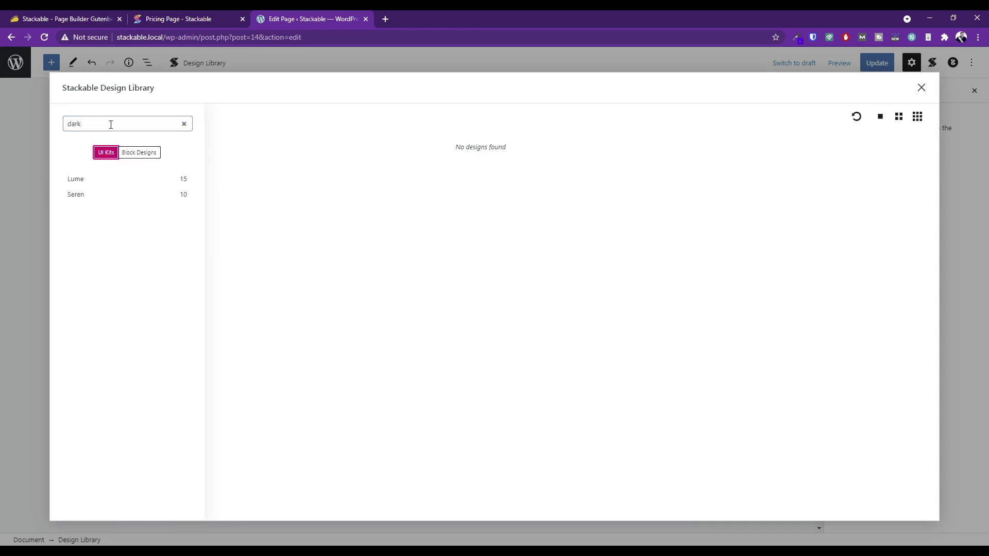
pyautogui.click(90, 181)
pyautogui.scroll(-3, 365, 217)
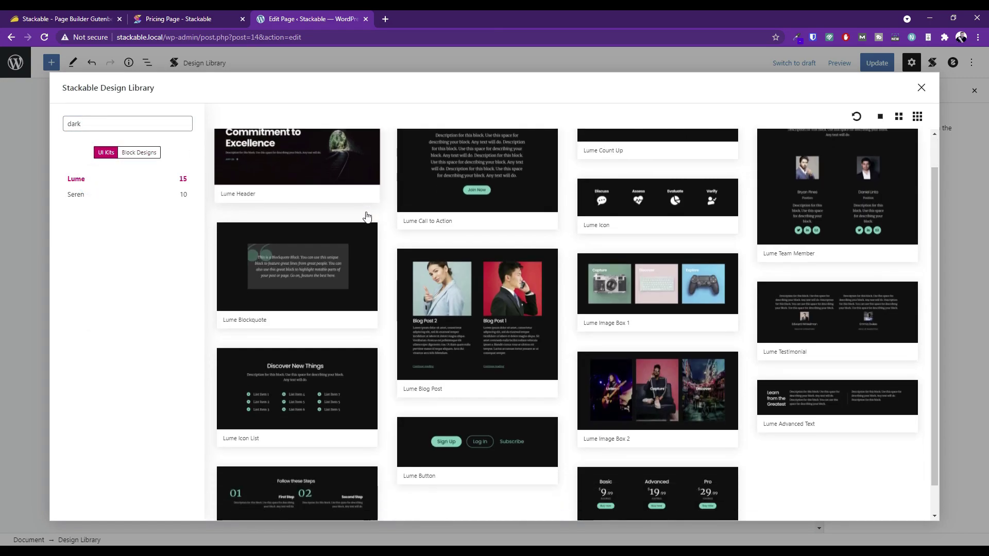
pyautogui.click(102, 173)
pyautogui.click(76, 194)
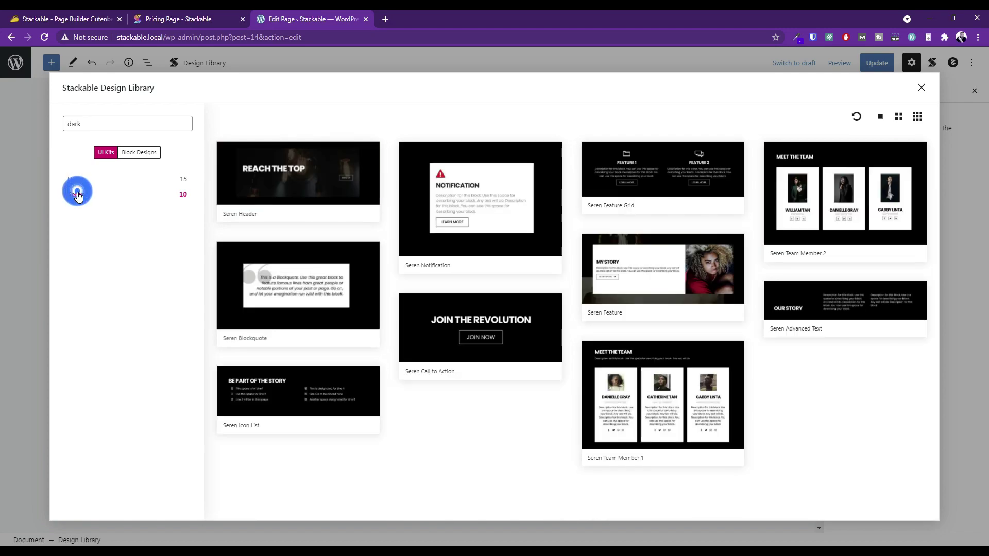
pyautogui.click(77, 180)
# Switch back to block designs and look through all block designs matching "dark"
pyautogui.click(134, 152)
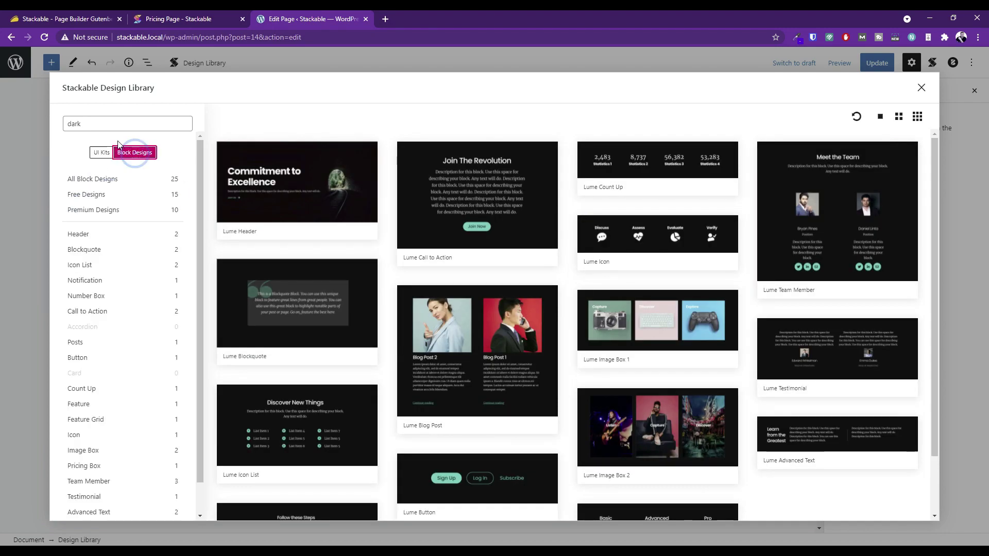
pyautogui.click(93, 180)
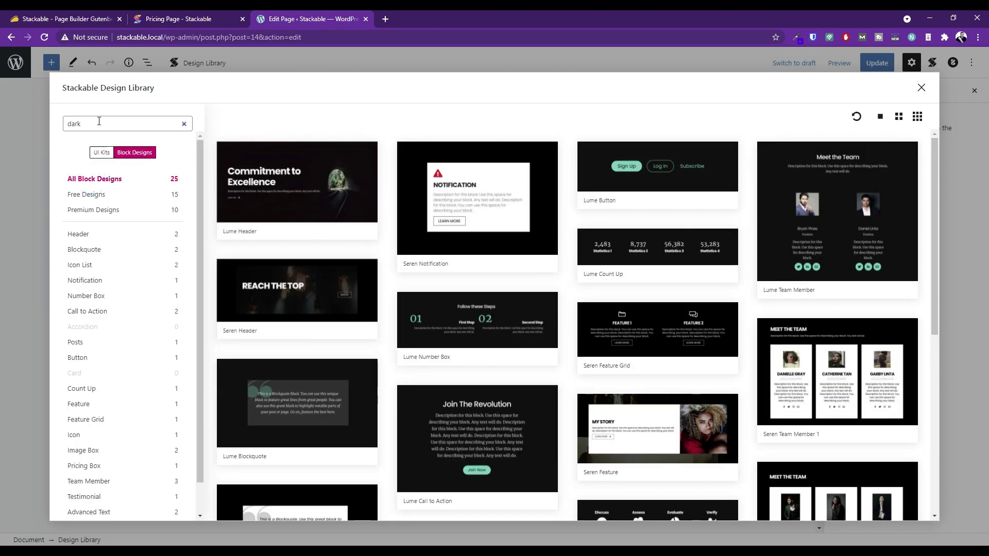
pyautogui.scroll(-2, 569, 255)
pyautogui.scroll(-2, 569, 254)
pyautogui.scroll(7, 569, 254)
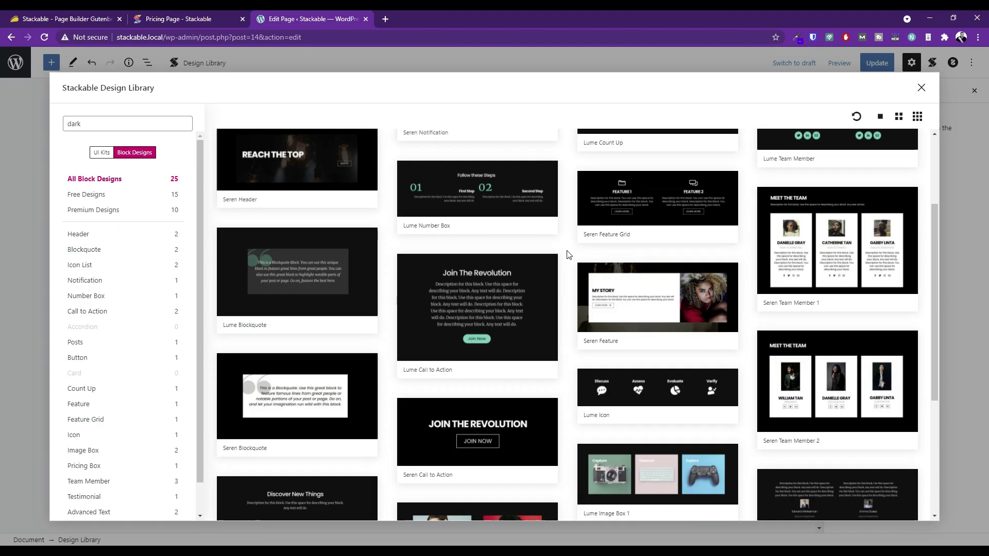
pyautogui.scroll(-7, 421, 273)
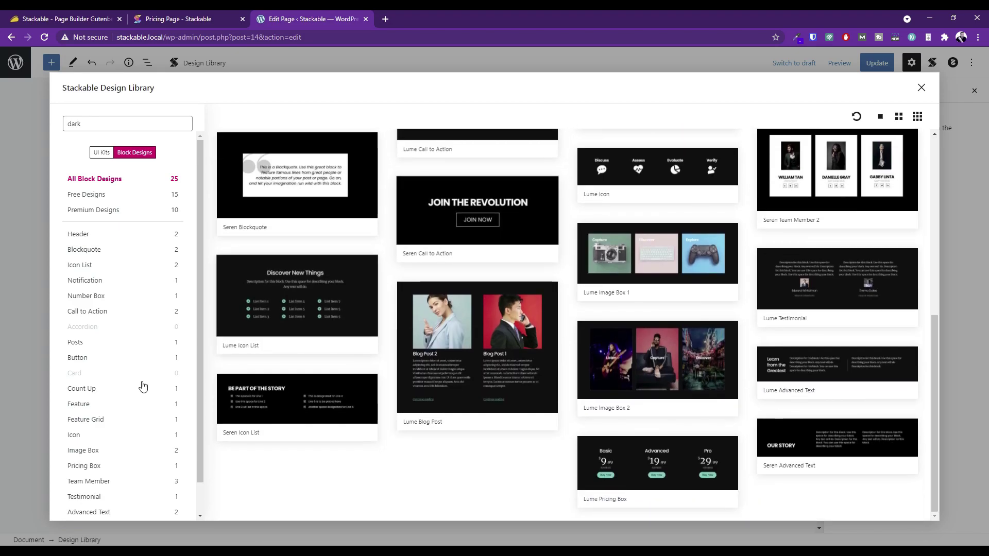
# Search the block designs for "light", look over the designs, and close the Design Library
pyautogui.doubleClick(75, 124)
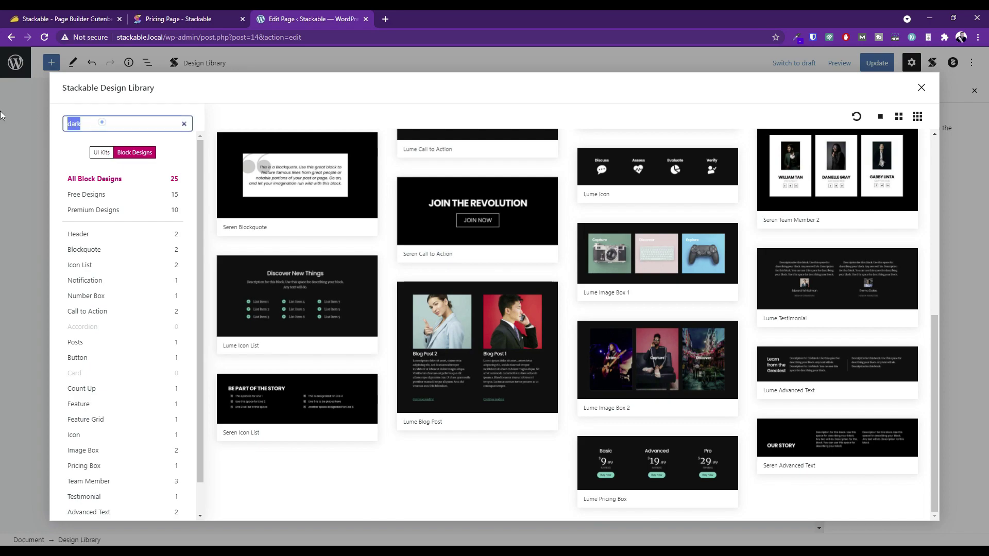
pyautogui.press('BackSpace')
pyautogui.write('light')
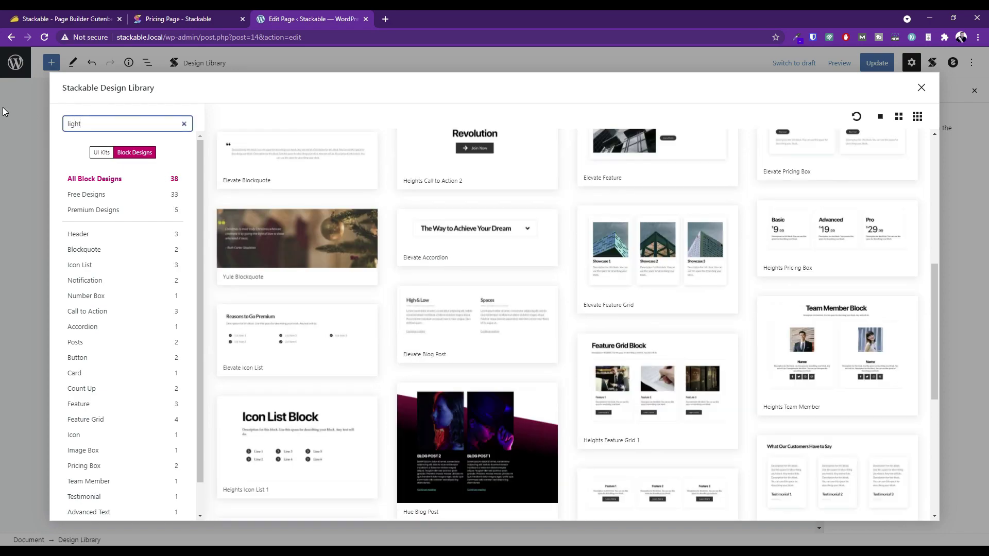
pyautogui.scroll(-3, 721, 201)
pyautogui.scroll(10, 731, 196)
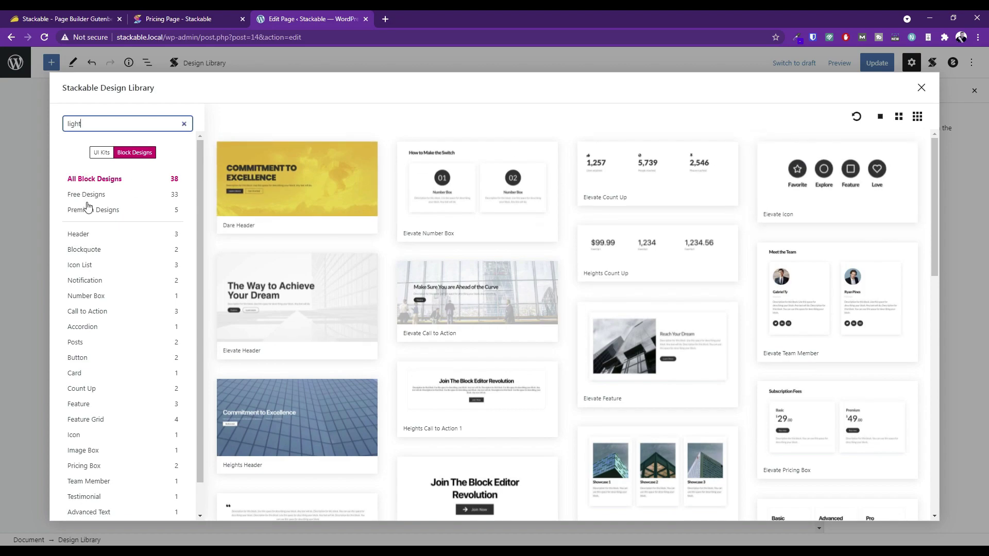
pyautogui.click(923, 89)
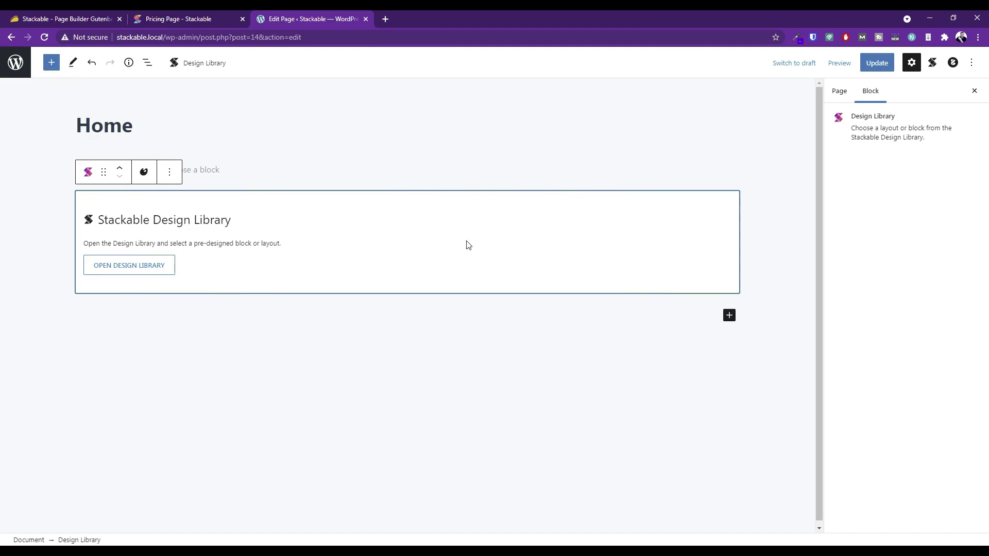
# Open the block inserter and look over the text, media, design, widget and embed blocks
pyautogui.click(52, 62)
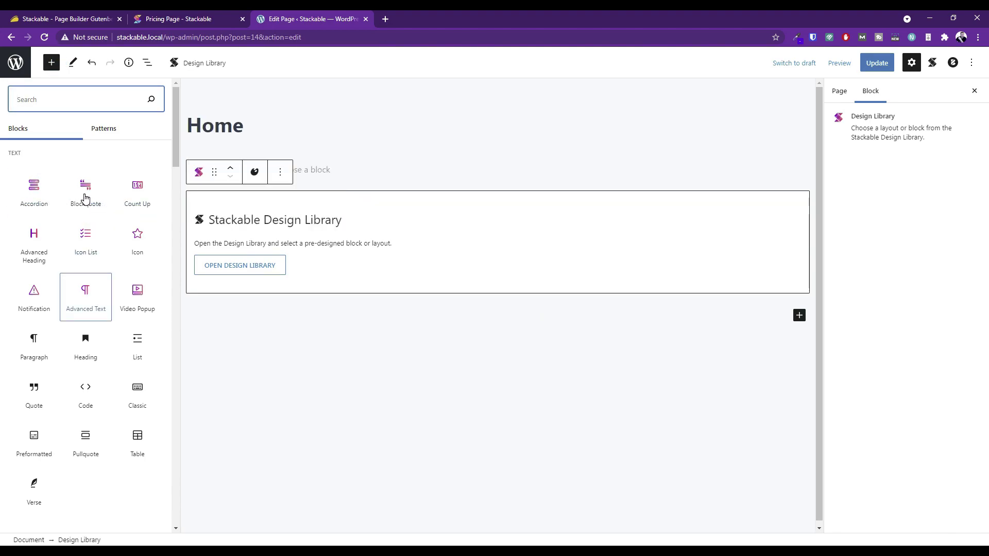
pyautogui.scroll(-10, 85, 201)
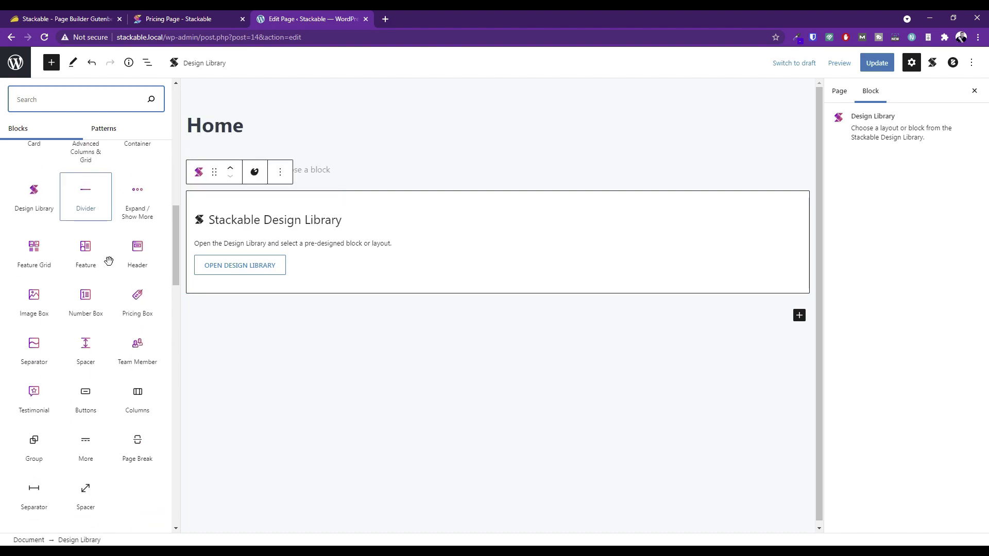
pyautogui.scroll(7, 41, 366)
pyautogui.scroll(6, 48, 362)
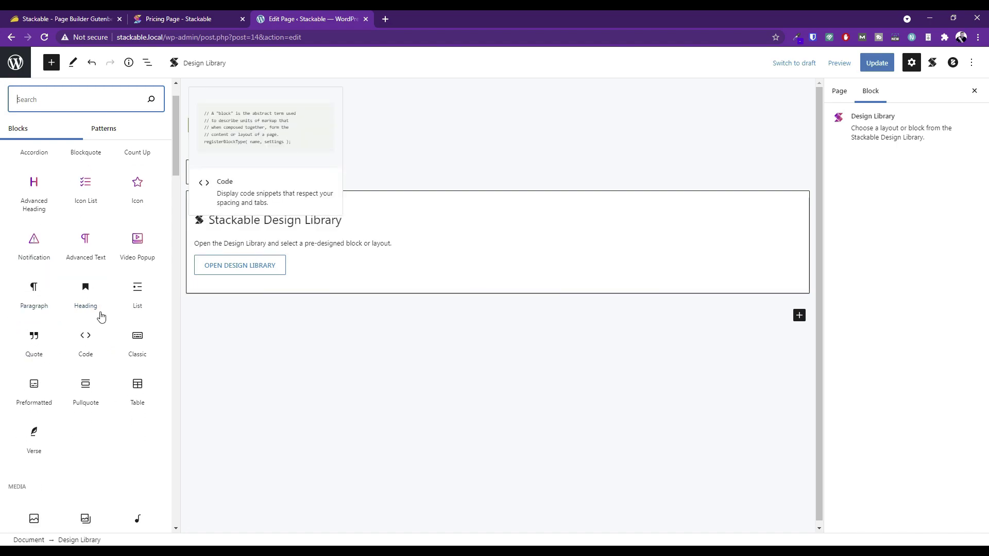
pyautogui.scroll(-7, 63, 220)
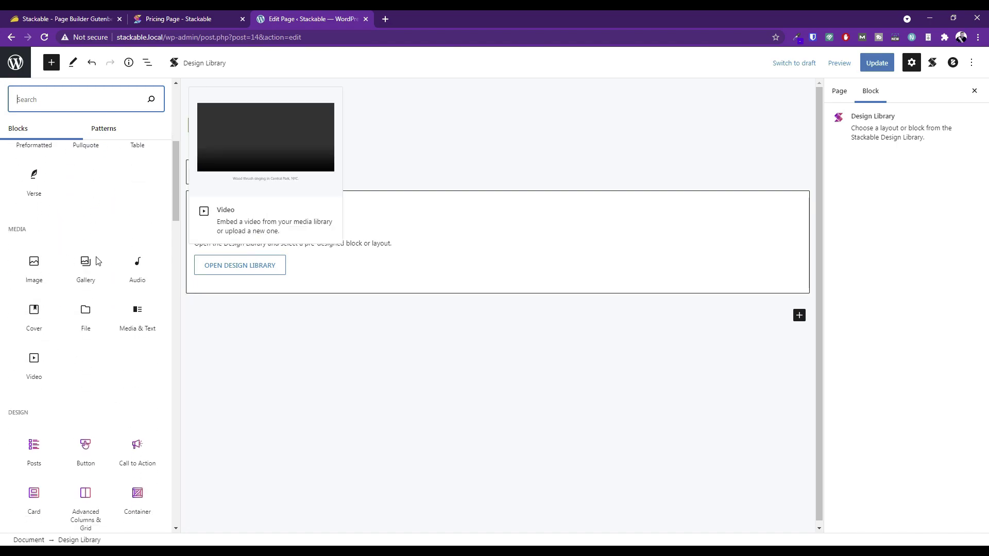
pyautogui.scroll(-7, 71, 300)
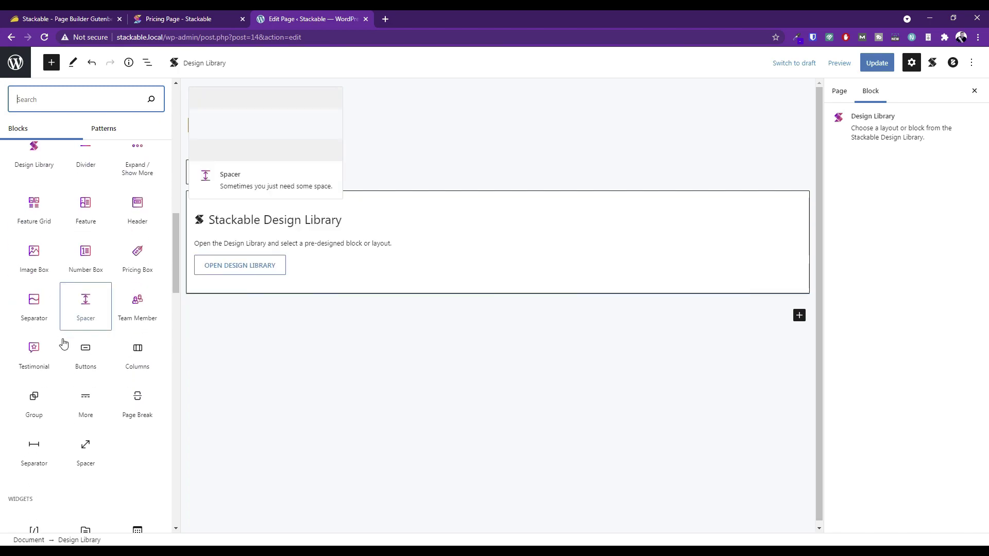
pyautogui.scroll(-4, 93, 407)
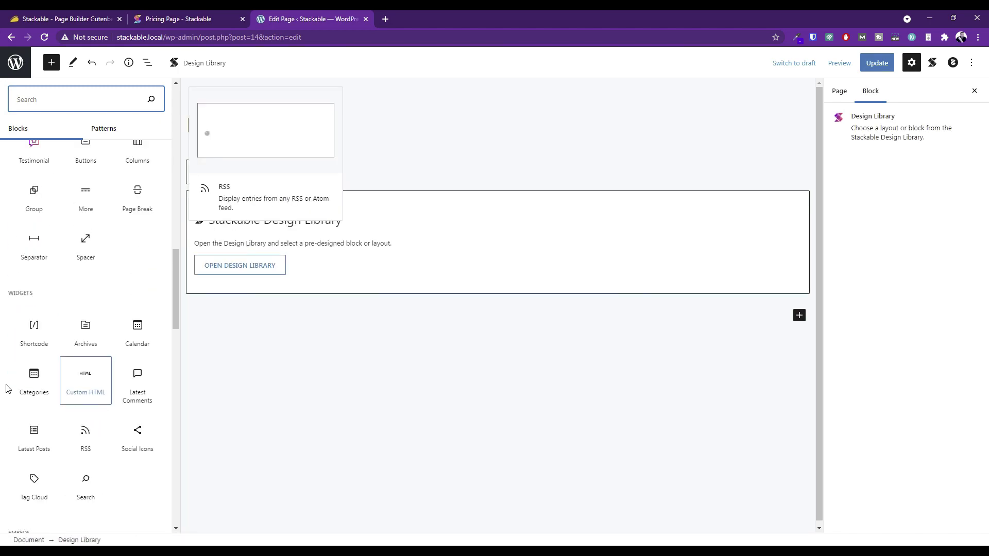
pyautogui.scroll(-7, 97, 410)
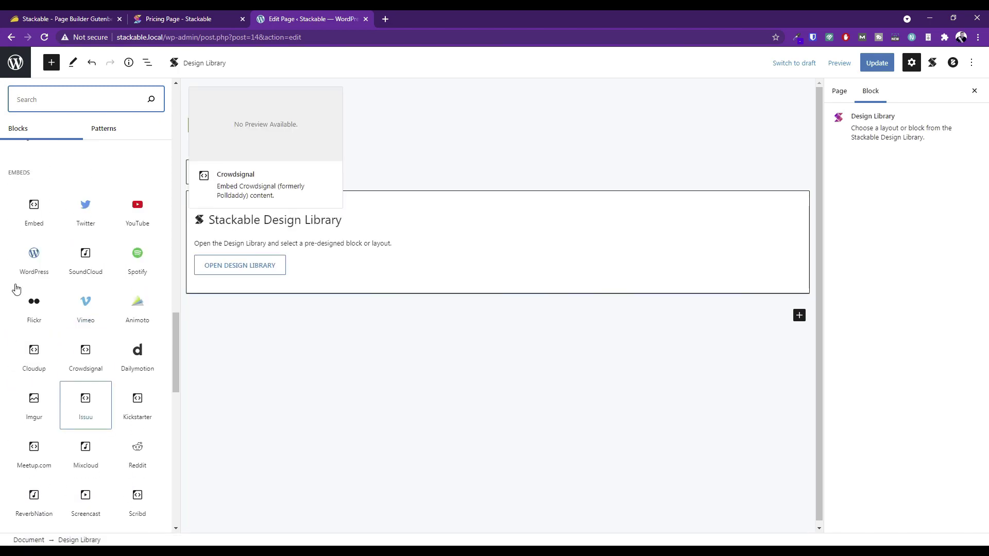
# Examine the blocks in the inserter's Stackable category, from Accordion through Video Popup
pyautogui.scroll(-8, 94, 341)
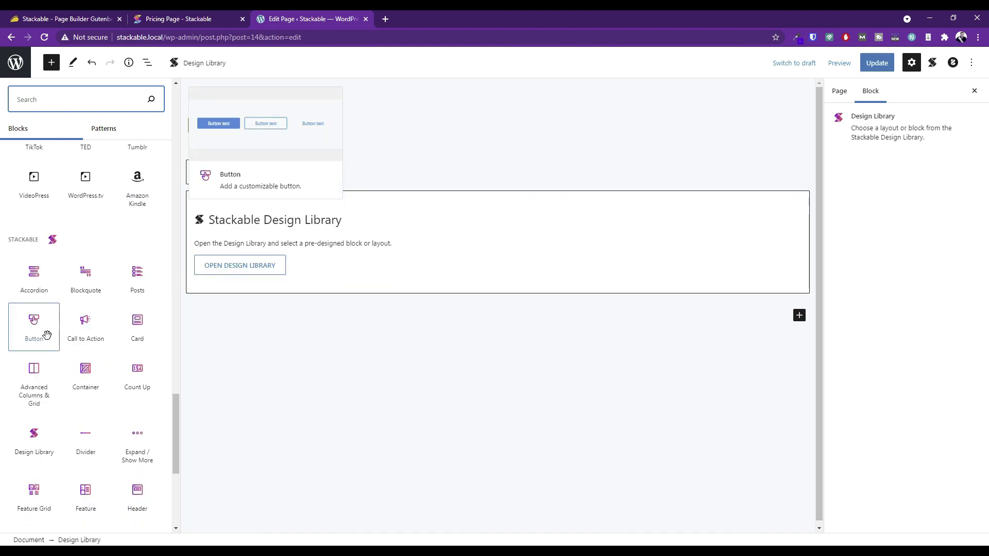
pyautogui.scroll(-2, 47, 391)
pyautogui.scroll(6, 49, 381)
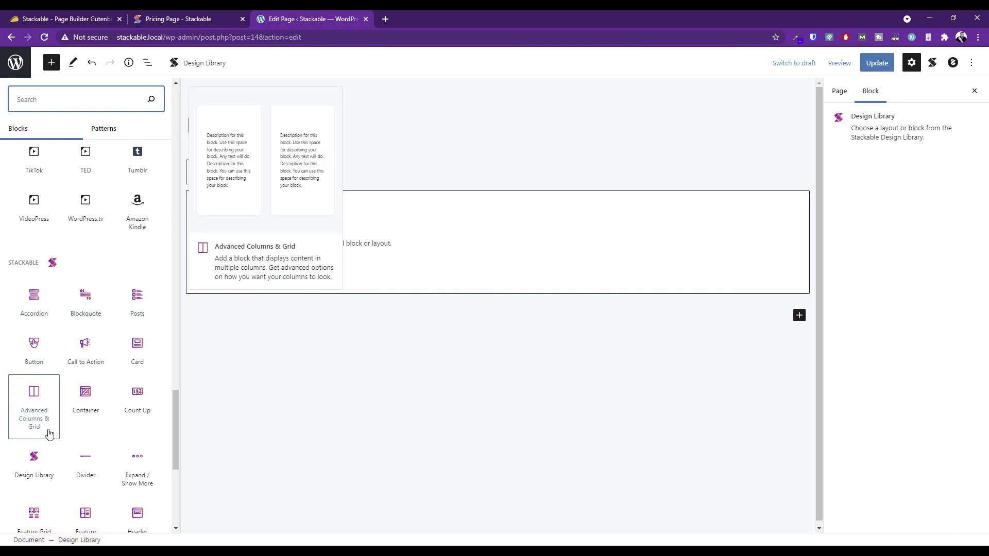
pyautogui.scroll(-1, 136, 427)
pyautogui.scroll(-2, 136, 427)
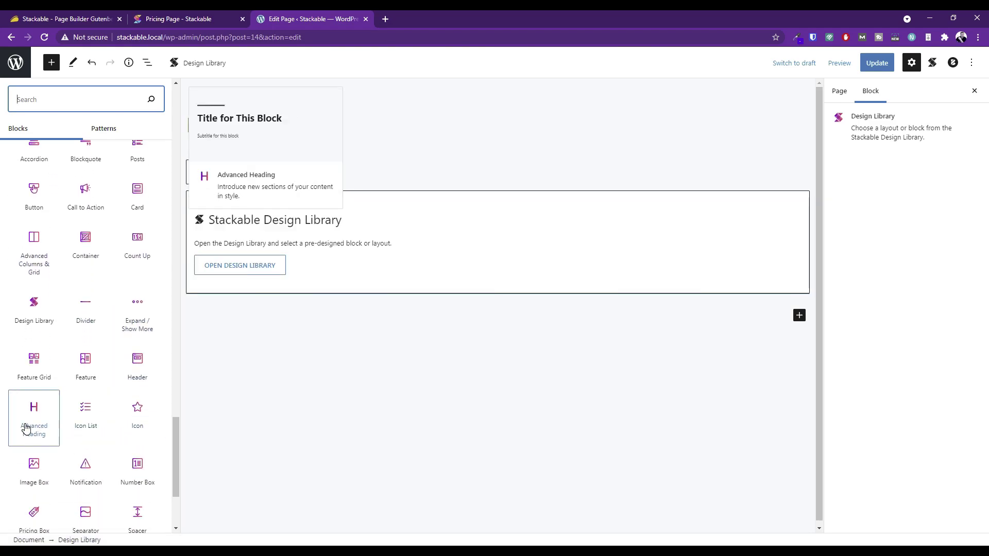
pyautogui.scroll(-1, 119, 438)
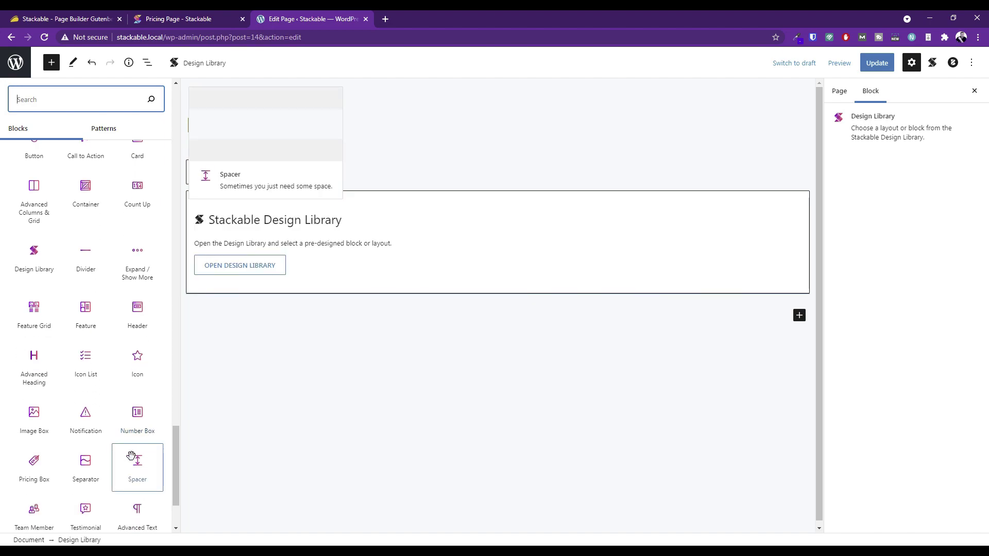
pyautogui.scroll(-2, 103, 453)
pyautogui.moveTo(34, 458)
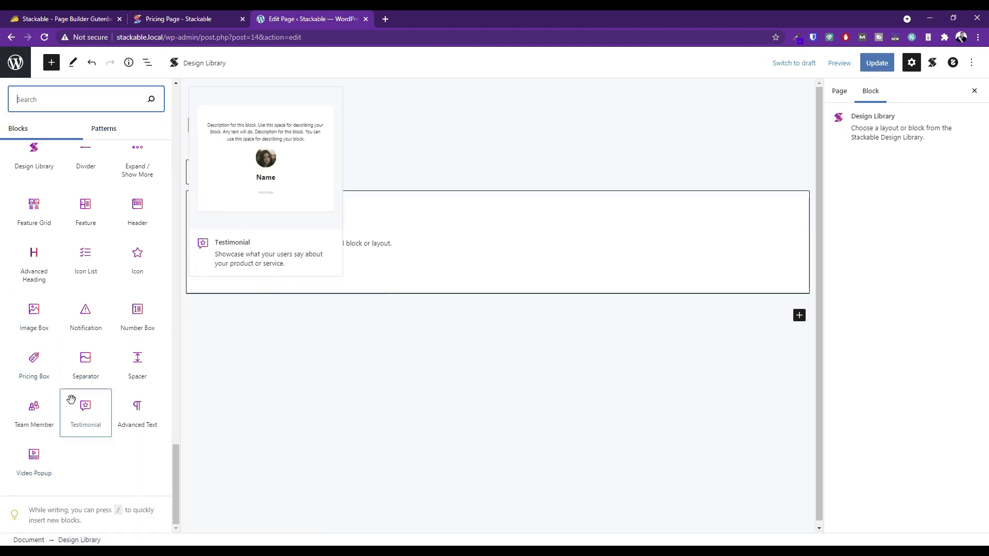
# Insert a Stackable Advanced Heading block below the Design Library block on the Home page
pyautogui.scroll(1, 84, 404)
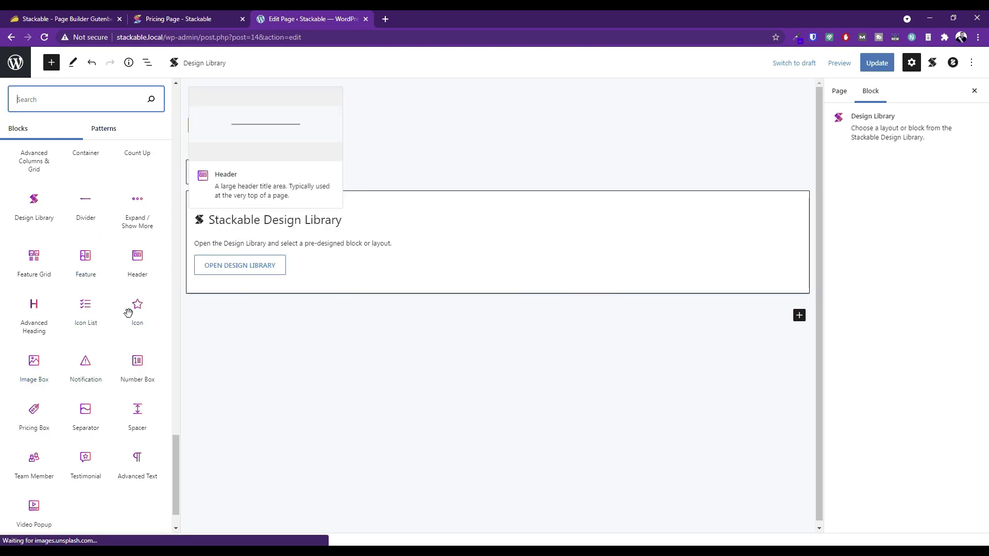
pyautogui.scroll(1, 46, 360)
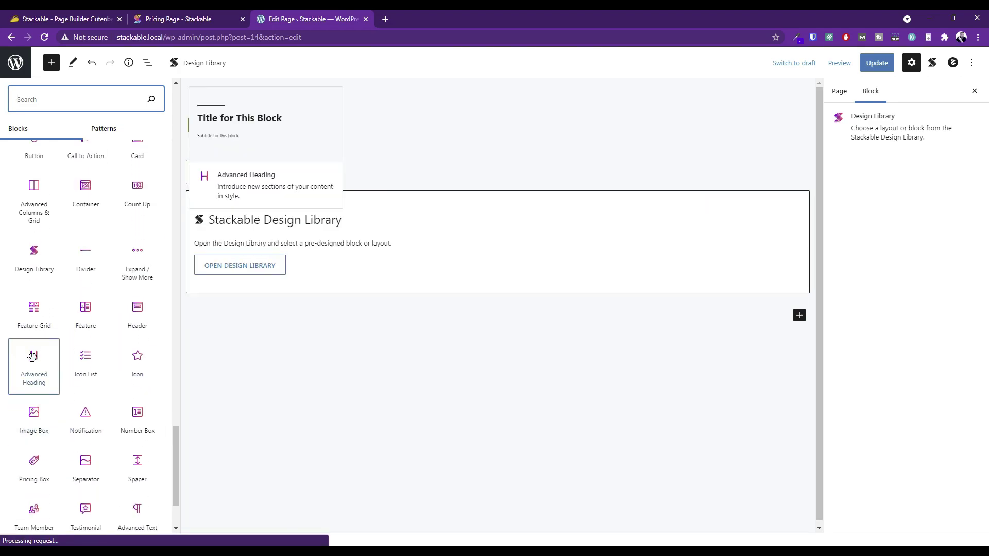
pyautogui.scroll(3, 82, 371)
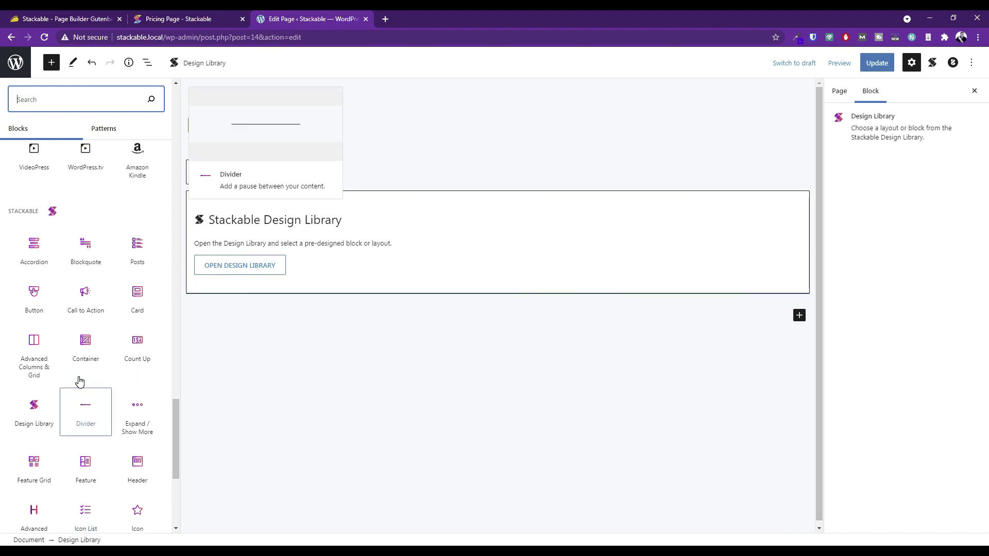
pyautogui.scroll(-1, 80, 381)
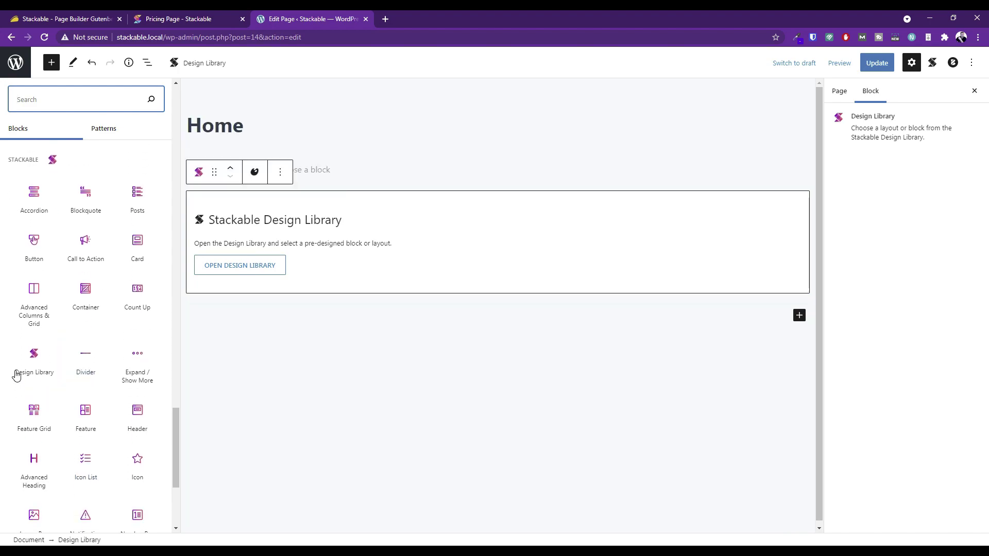
pyautogui.click(37, 470)
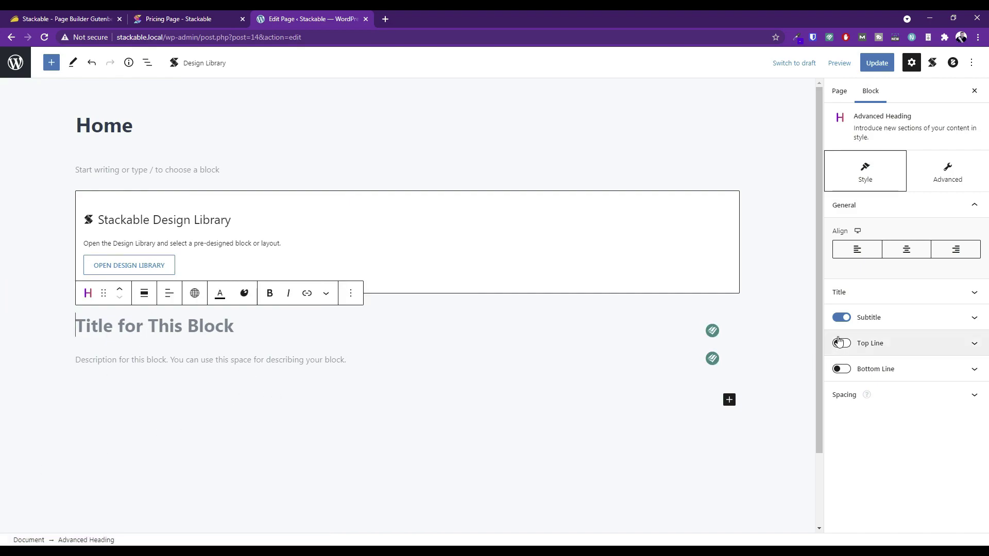
# Turn off the Advanced Heading's subtitle and turn on its top line and bottom line
pyautogui.click(841, 317)
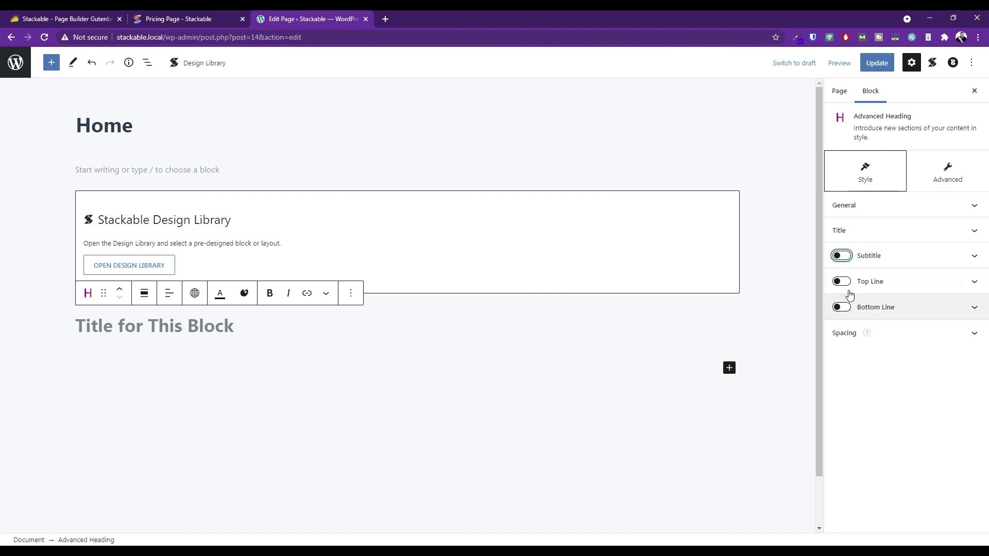
pyautogui.click(841, 282)
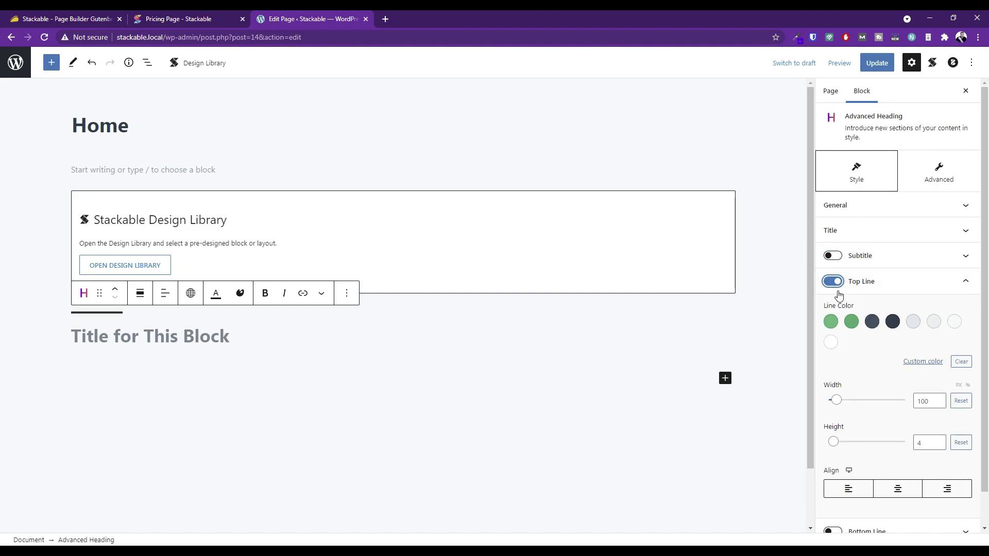
pyautogui.scroll(-1, 823, 443)
pyautogui.click(832, 495)
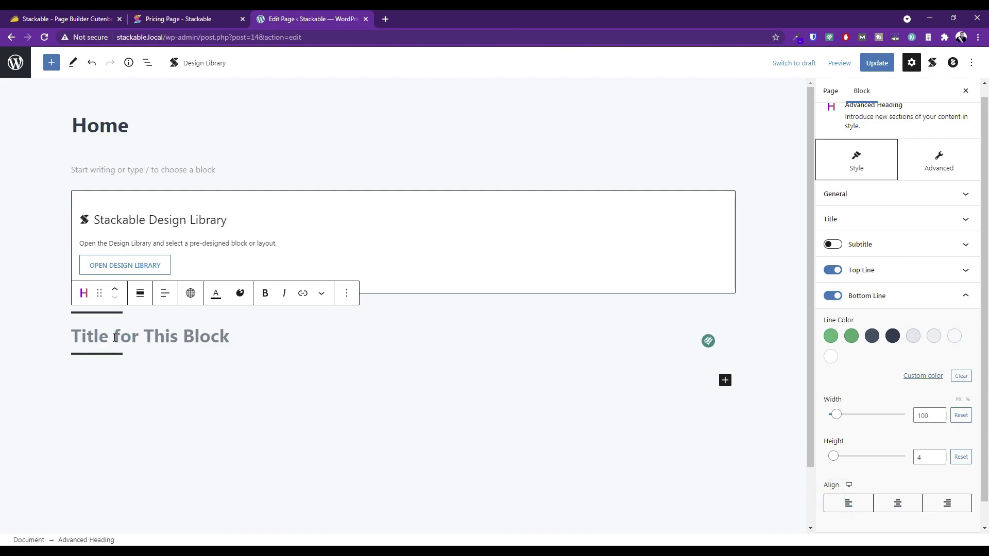
# Enter "Header for Dogs" as the heading's title and color its bottom line with the first, lighter green swatch
pyautogui.click(75, 332)
pyautogui.write('Header for Dogs')
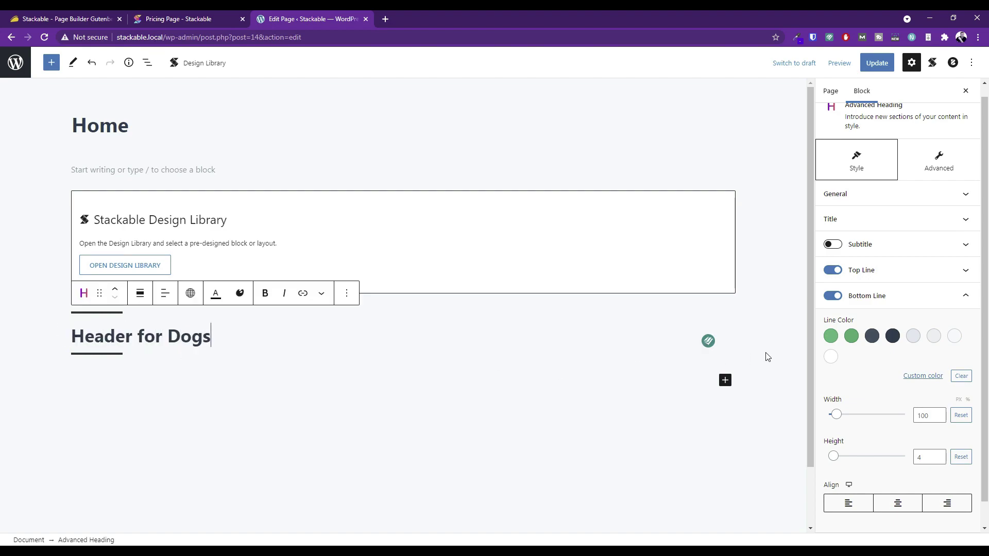
pyautogui.click(831, 335)
pyautogui.click(856, 343)
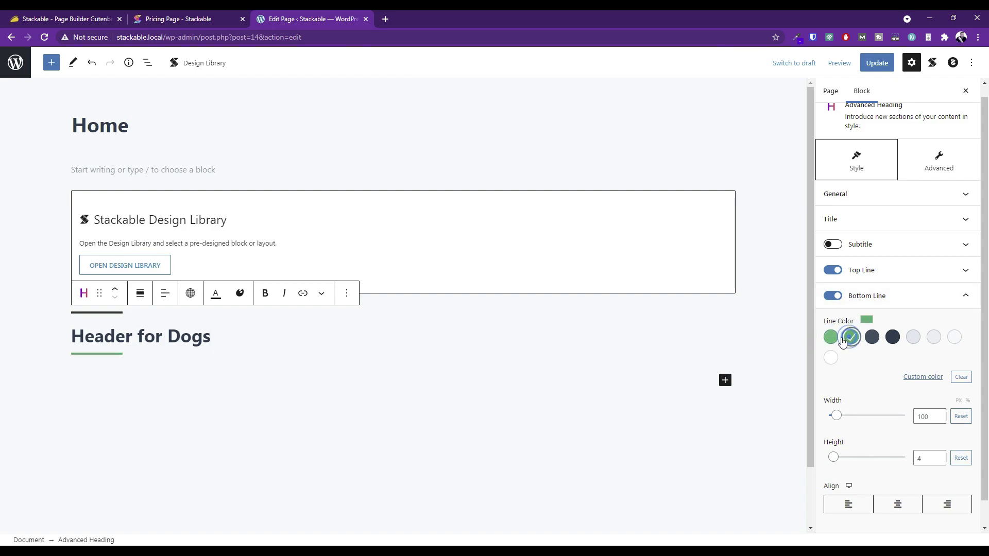
pyautogui.click(831, 338)
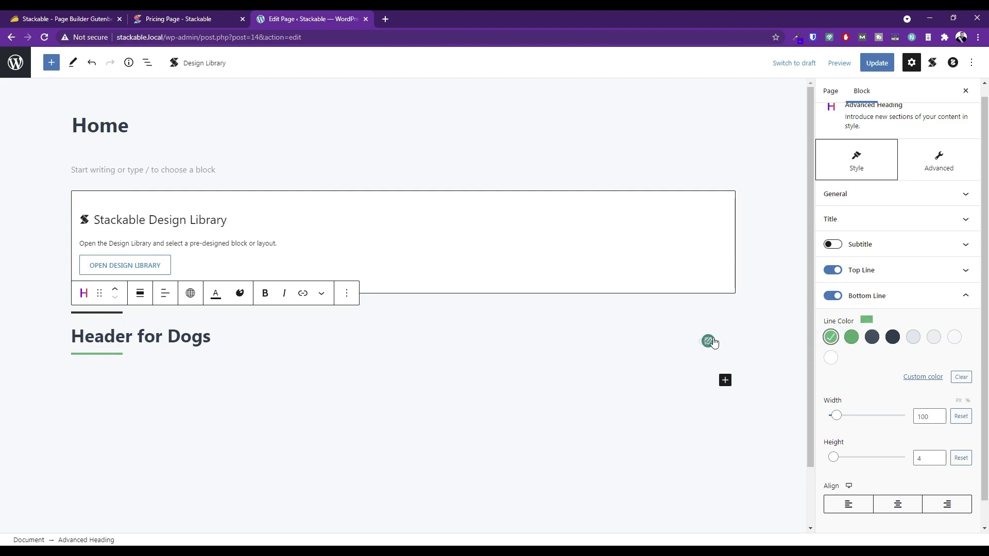
# Turn off the heading's bottom line and top line
pyautogui.click(832, 297)
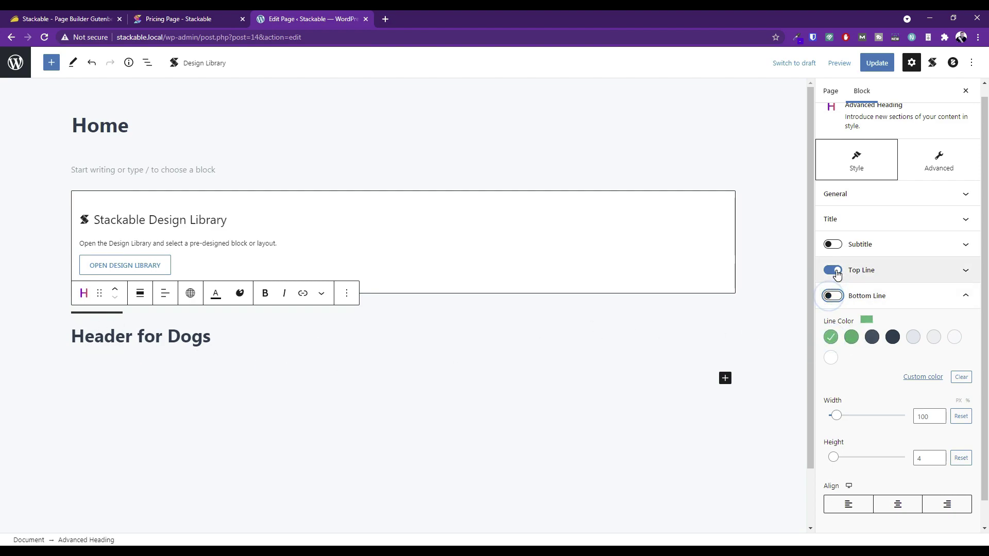
pyautogui.click(833, 270)
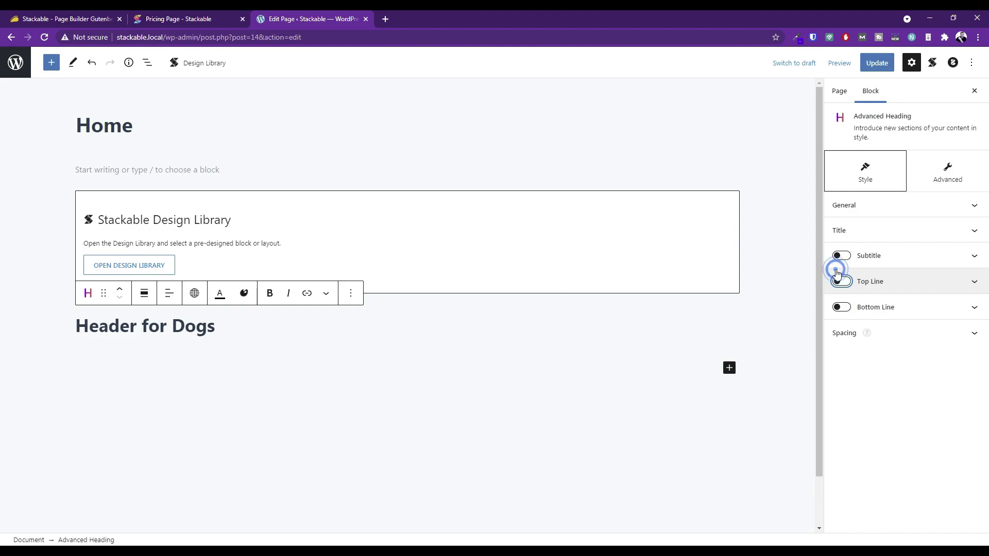
# Examine the heading's advanced General, Block Spacing and Responsive settings, leaving the block HTML tag at Default
pyautogui.click(934, 181)
pyautogui.click(870, 209)
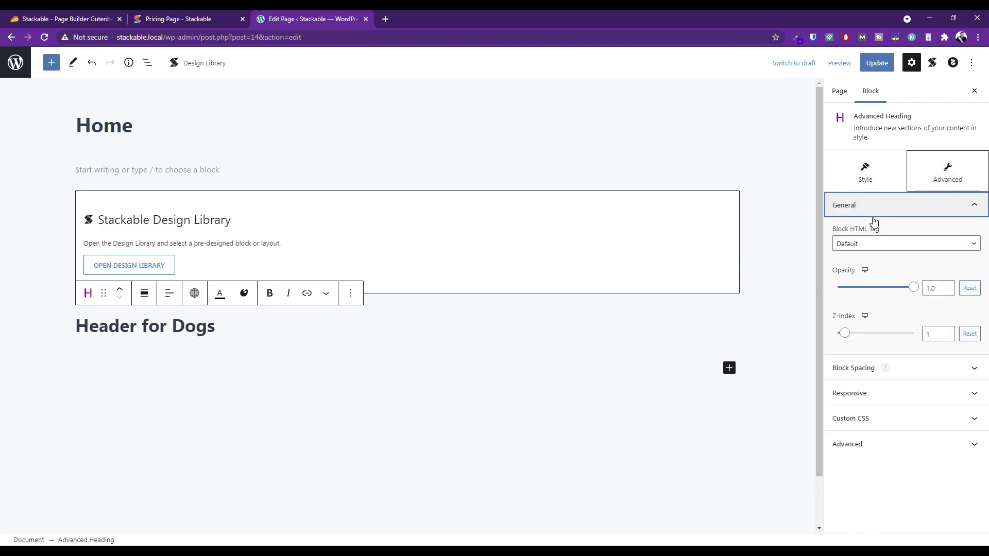
pyautogui.click(869, 243)
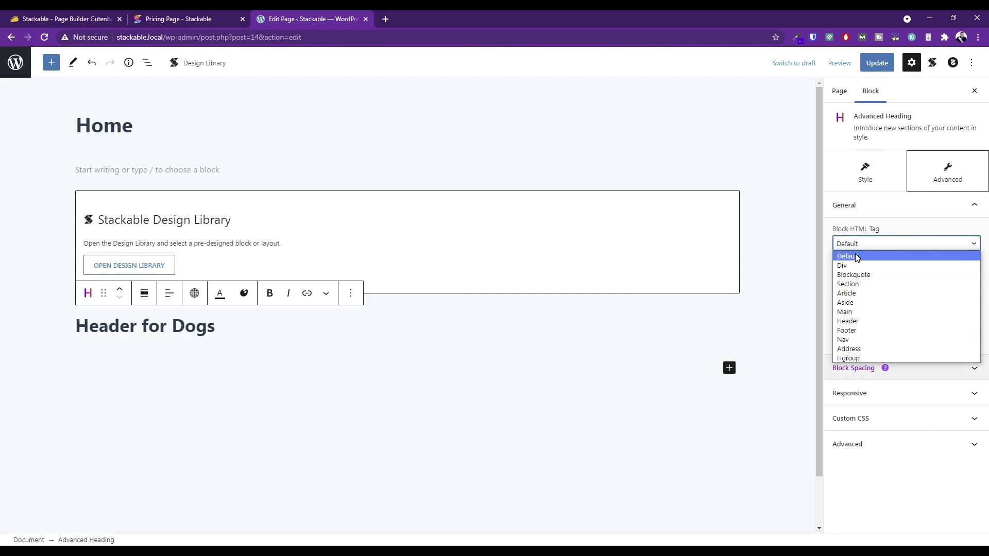
pyautogui.click(855, 255)
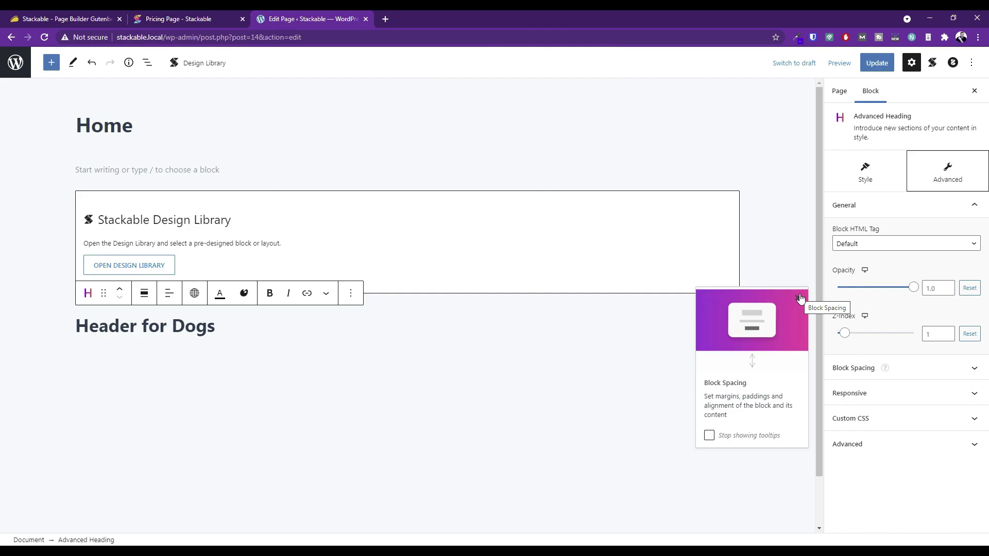
pyautogui.click(798, 299)
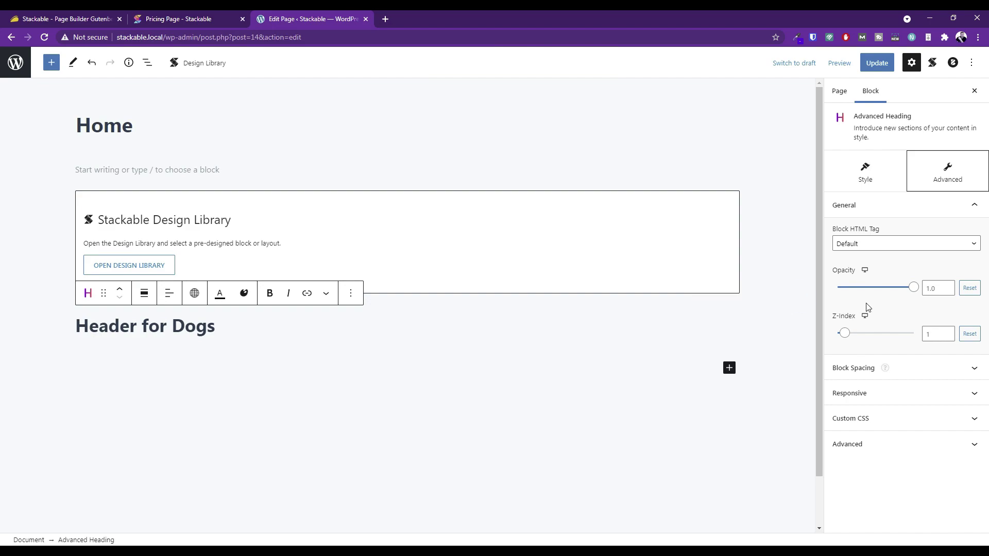
pyautogui.moveTo(913, 288)
pyautogui.mouseDown()
pyautogui.moveTo(855, 295)
pyautogui.moveTo(923, 294)
pyautogui.mouseUp()
pyautogui.click(907, 368)
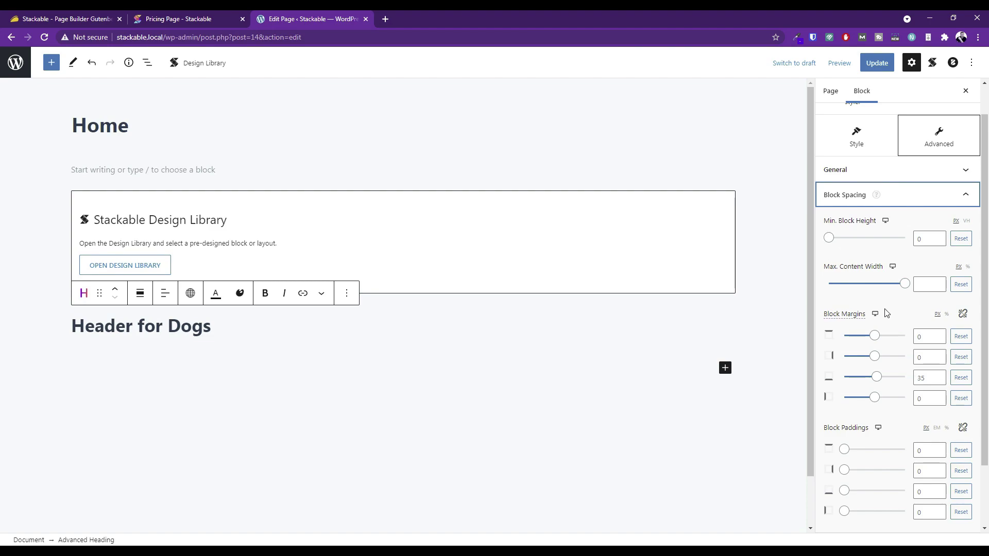
pyautogui.scroll(-2, 876, 311)
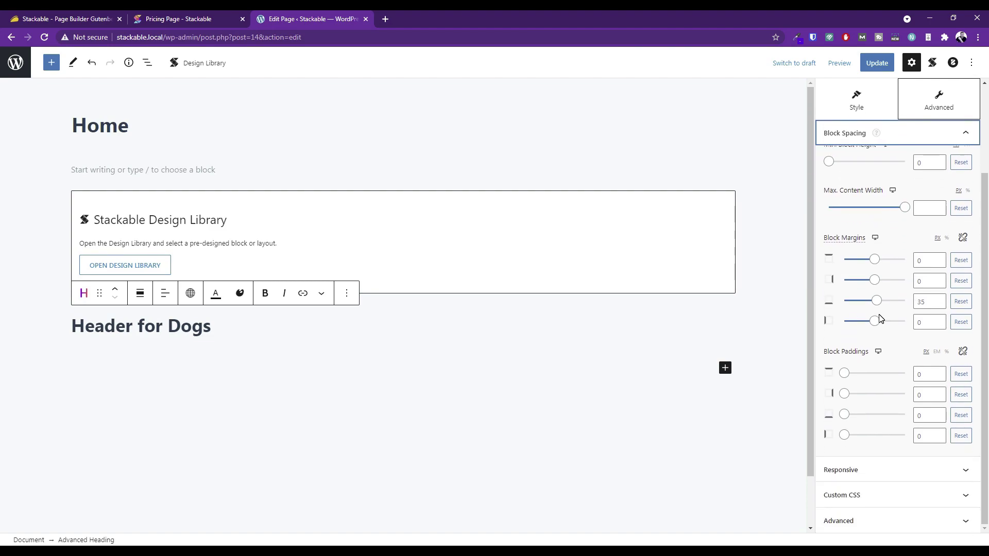
pyautogui.click(859, 469)
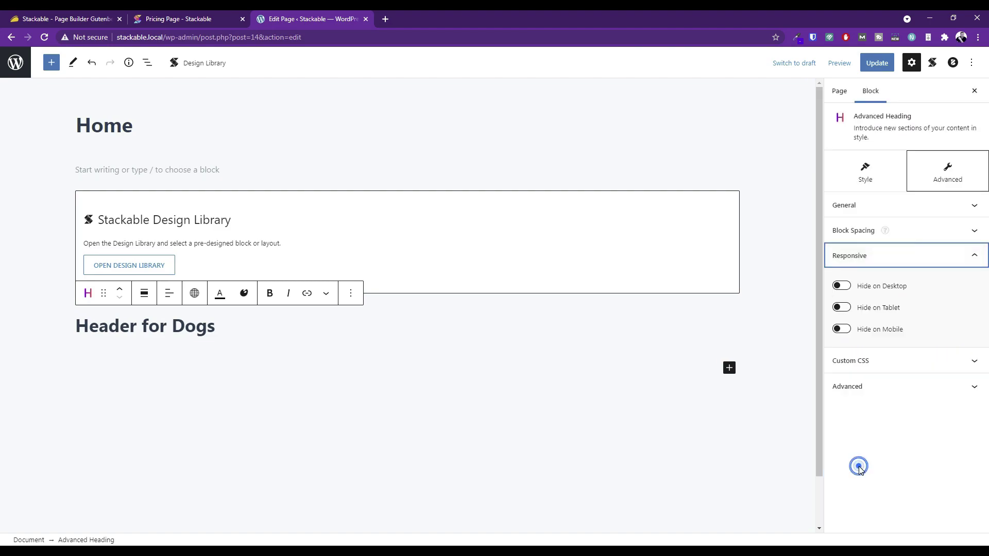
# Add "color: red;" to the .ugb-heading__title rule in the heading's custom CSS
pyautogui.click(875, 367)
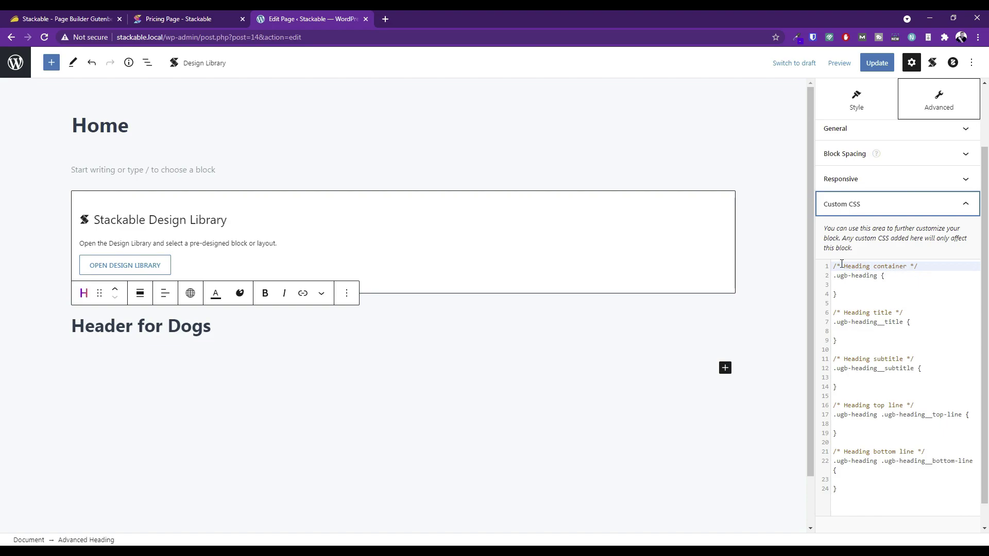
pyautogui.moveTo(839, 267); pyautogui.dragTo(917, 267)
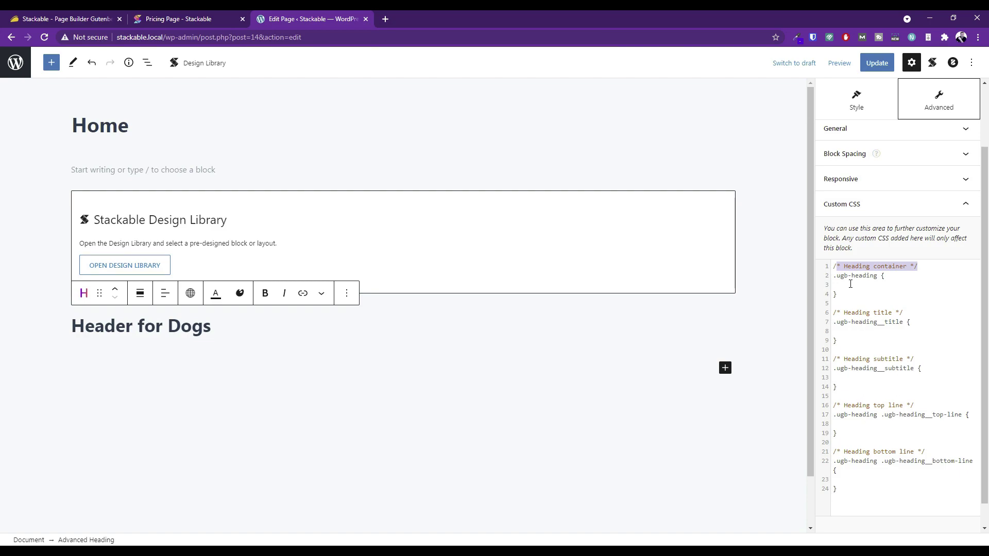
pyautogui.click(843, 333)
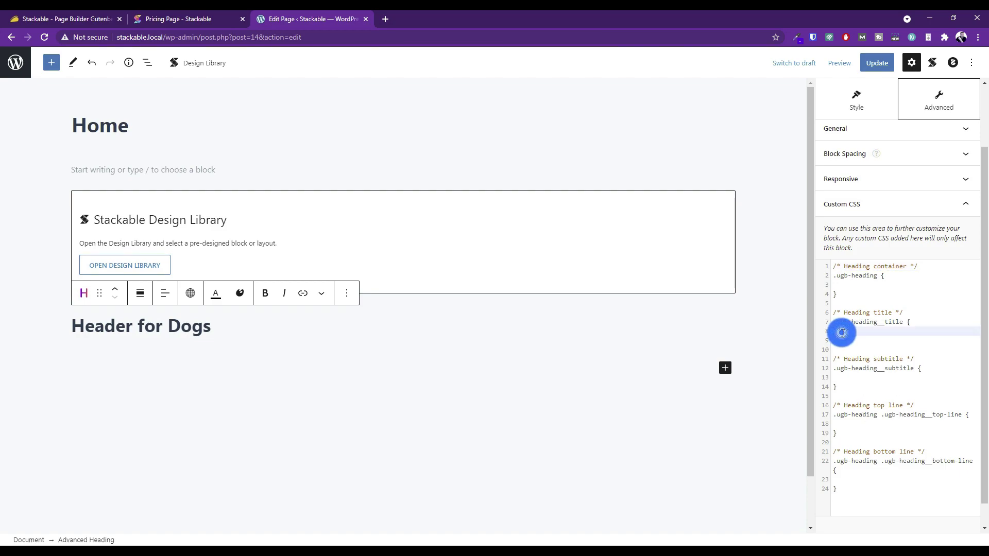
pyautogui.write('color:')
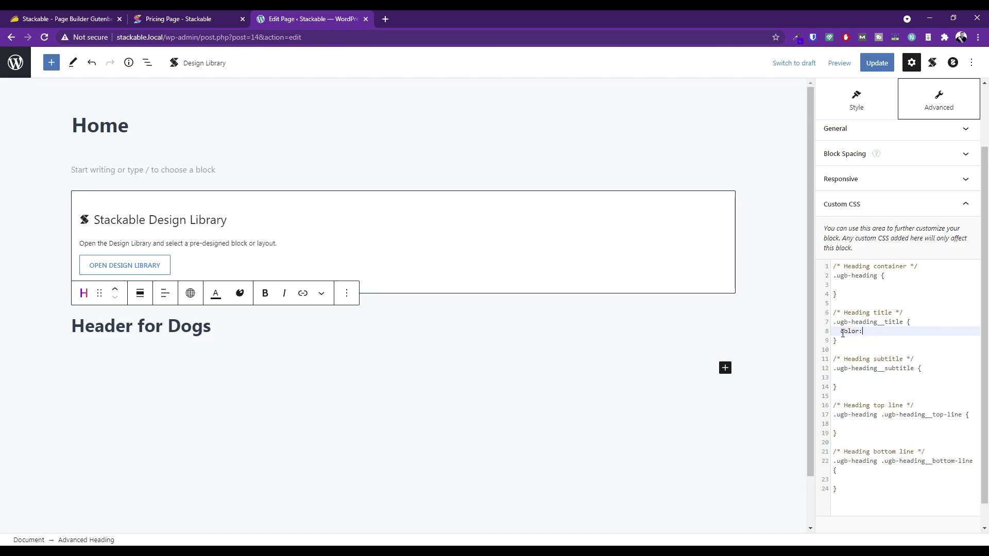
pyautogui.write(' red;')
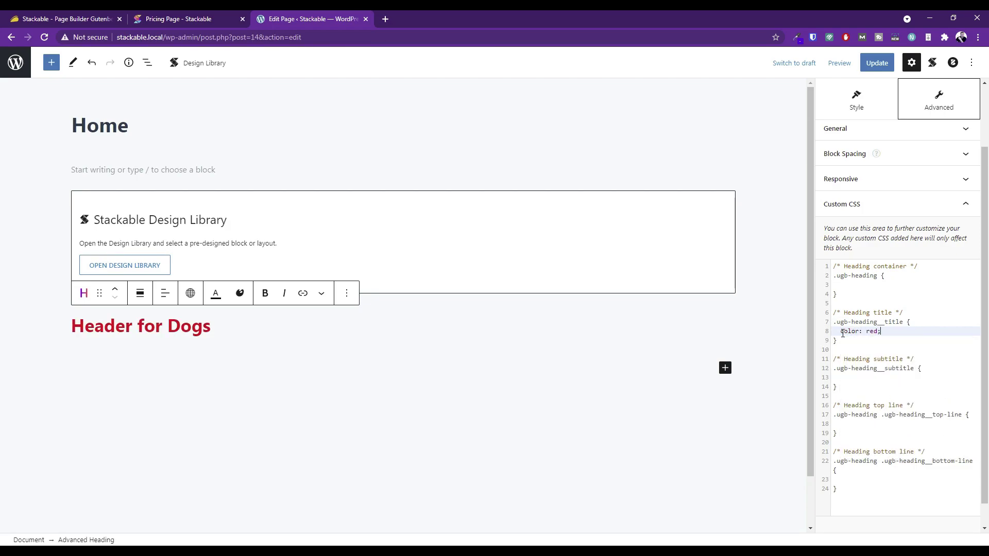
pyautogui.click(167, 328)
# Remove the color declaration from the heading title's custom CSS rule and return to the block's style settings
pyautogui.moveTo(886, 335); pyautogui.dragTo(847, 334)
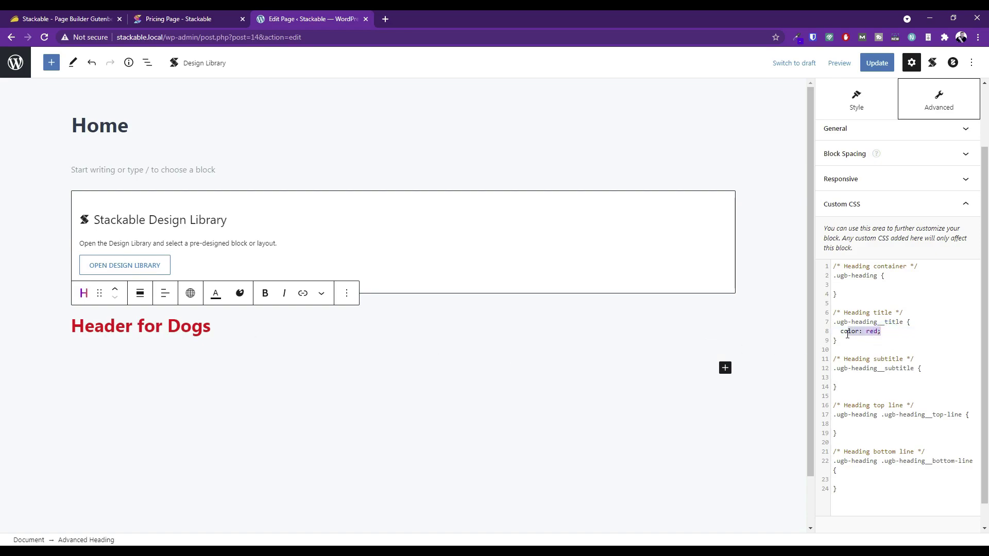
pyautogui.press('BackSpace')
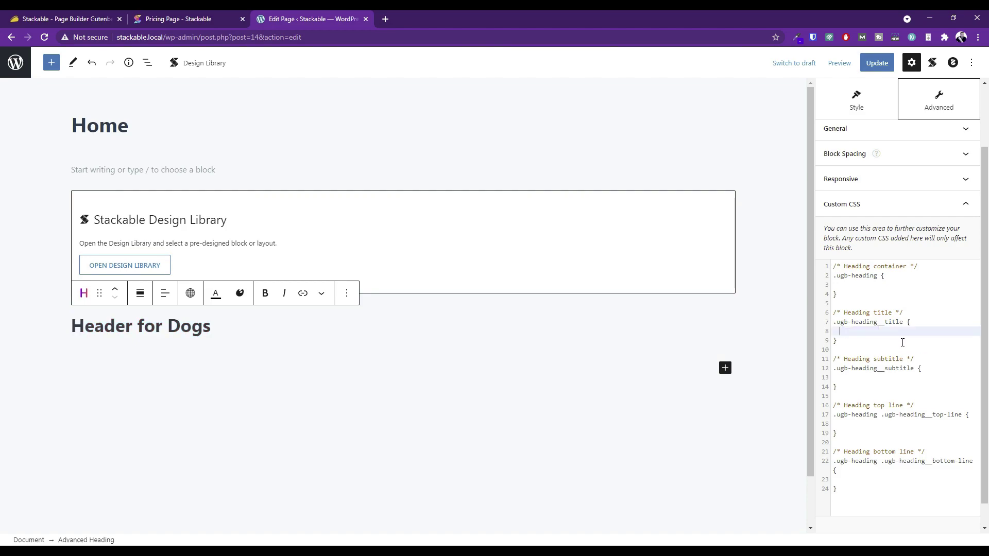
pyautogui.press('BackSpace')
pyautogui.press('Return')
pyautogui.moveTo(884, 370); pyautogui.dragTo(906, 370)
pyautogui.click(143, 331)
pyautogui.click(862, 104)
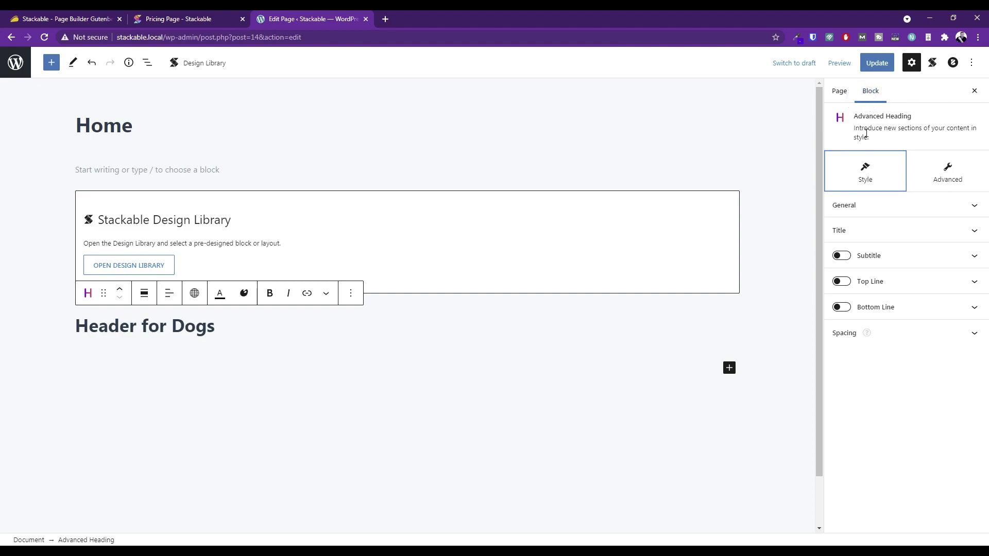
# Insert a Stackable Notification block below the "Header for Dogs" heading
pyautogui.click(729, 368)
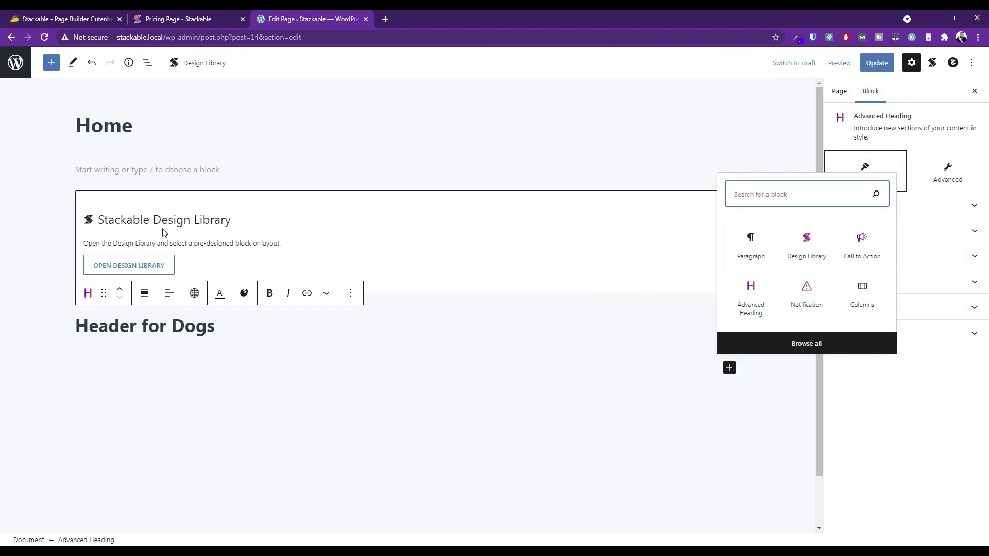
pyautogui.click(51, 63)
pyautogui.scroll(-6, 77, 258)
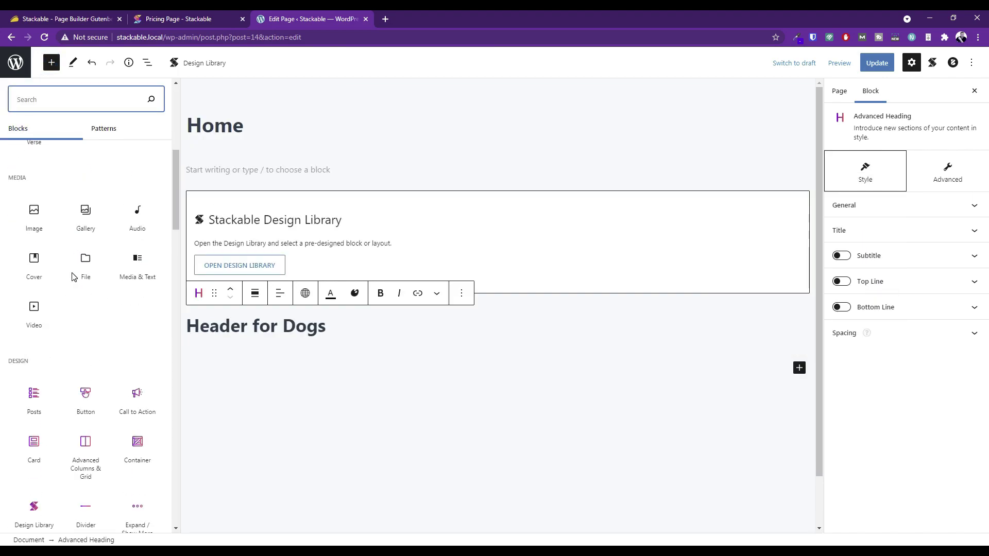
pyautogui.moveTo(176, 217); pyautogui.dragTo(176, 479)
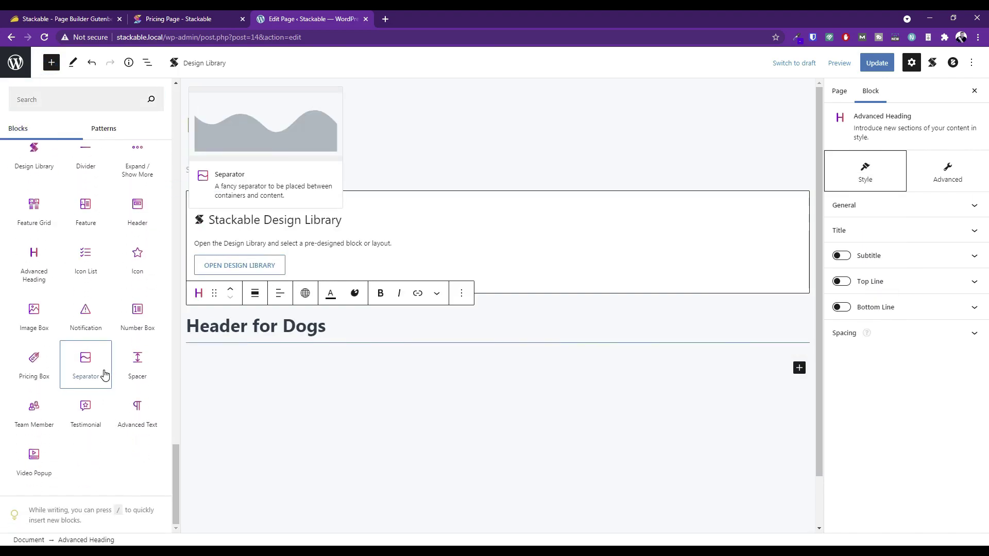
pyautogui.scroll(1, 100, 370)
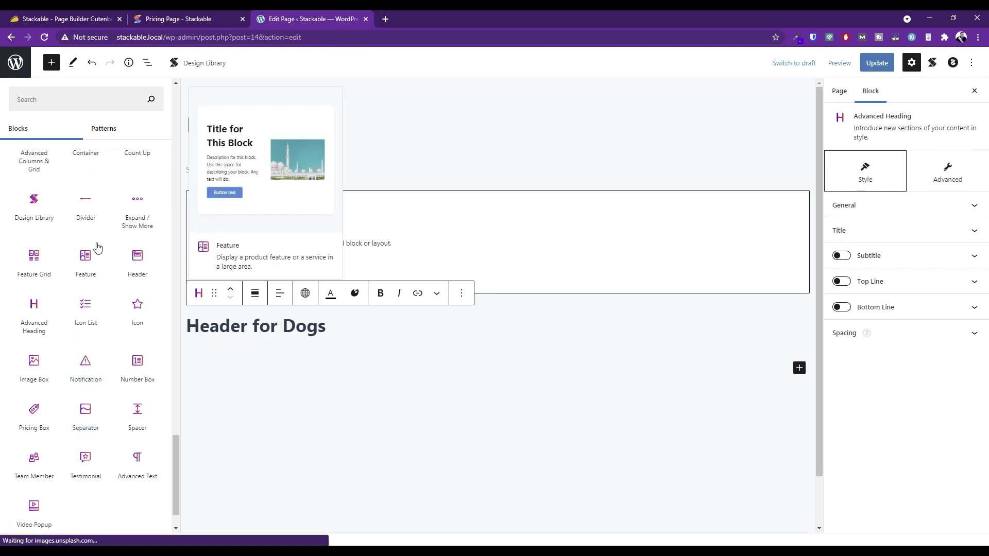
pyautogui.click(86, 379)
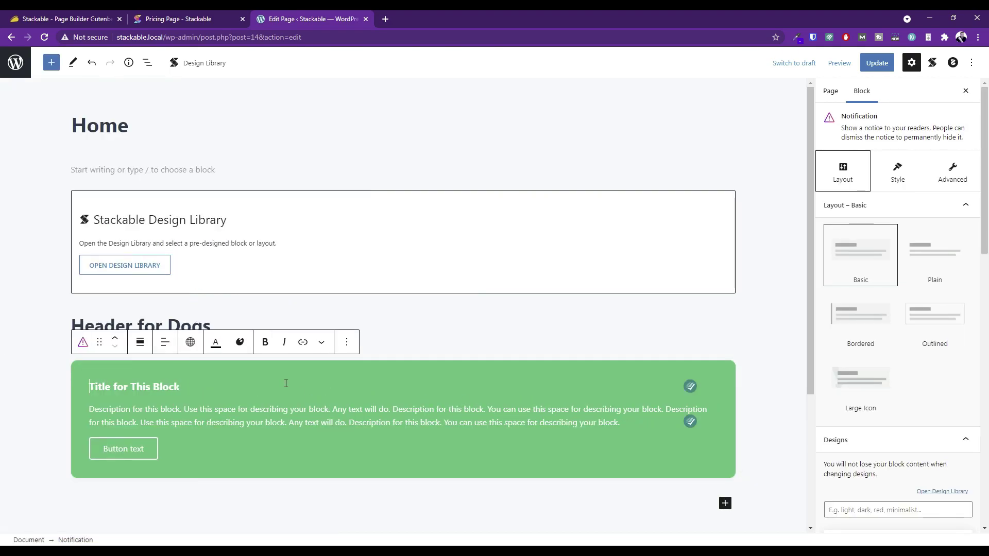
# Try the Plain, Basic, Bordered, Outlined and Large Icon layouts on the Notification block
pyautogui.click(937, 263)
pyautogui.click(872, 263)
pyautogui.click(883, 307)
pyautogui.click(917, 315)
pyautogui.click(934, 267)
pyautogui.click(880, 268)
pyautogui.click(860, 314)
pyautogui.click(854, 378)
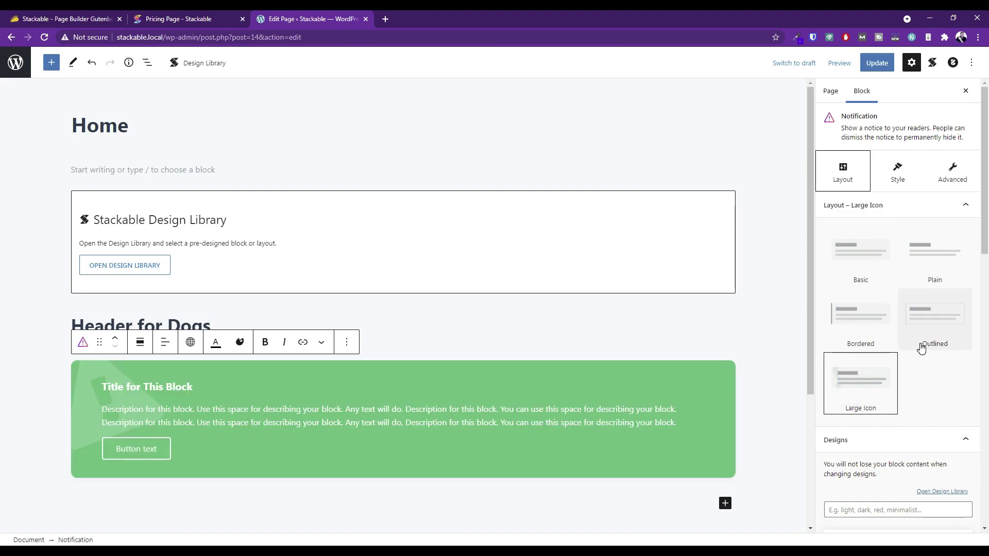
pyautogui.click(948, 327)
pyautogui.click(872, 320)
pyautogui.click(868, 248)
pyautogui.click(927, 256)
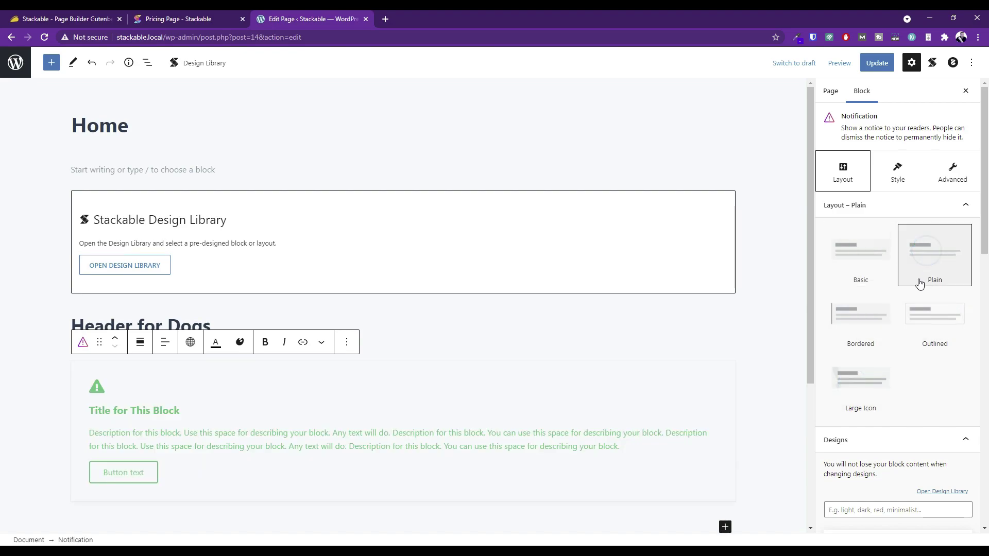
# Give the Notification block the Large Icon layout and apply the Chic Notification design
pyautogui.click(861, 380)
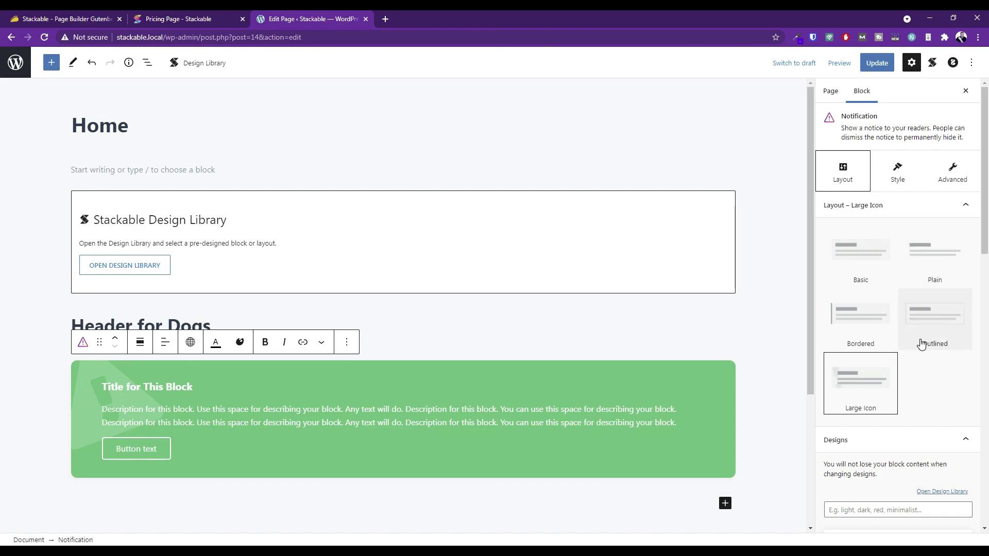
pyautogui.scroll(-4, 922, 342)
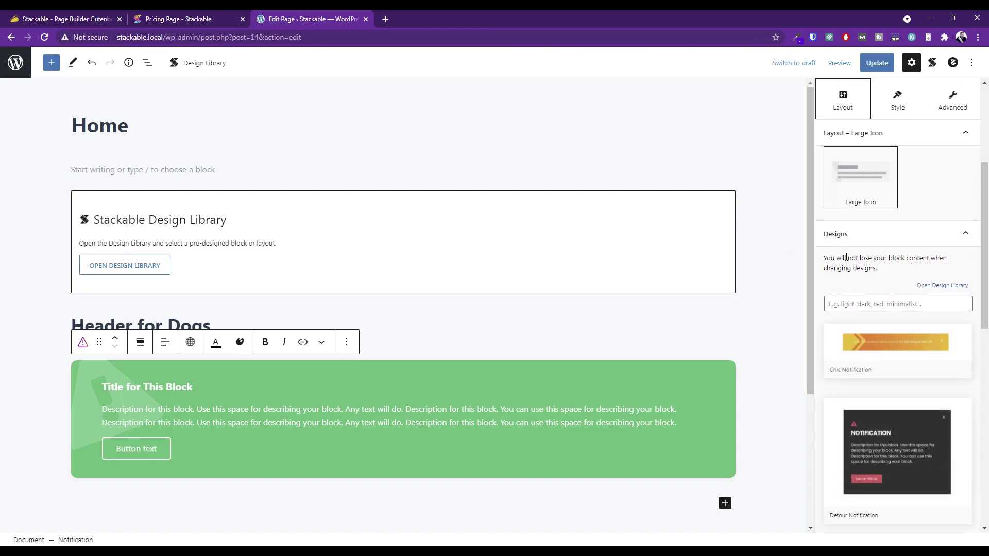
pyautogui.scroll(2, 887, 237)
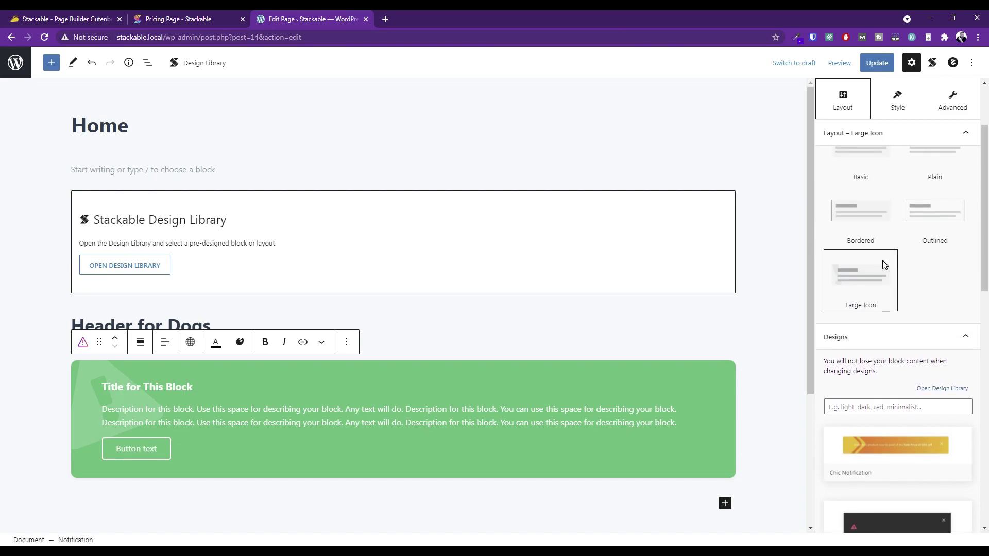
pyautogui.scroll(-3, 884, 265)
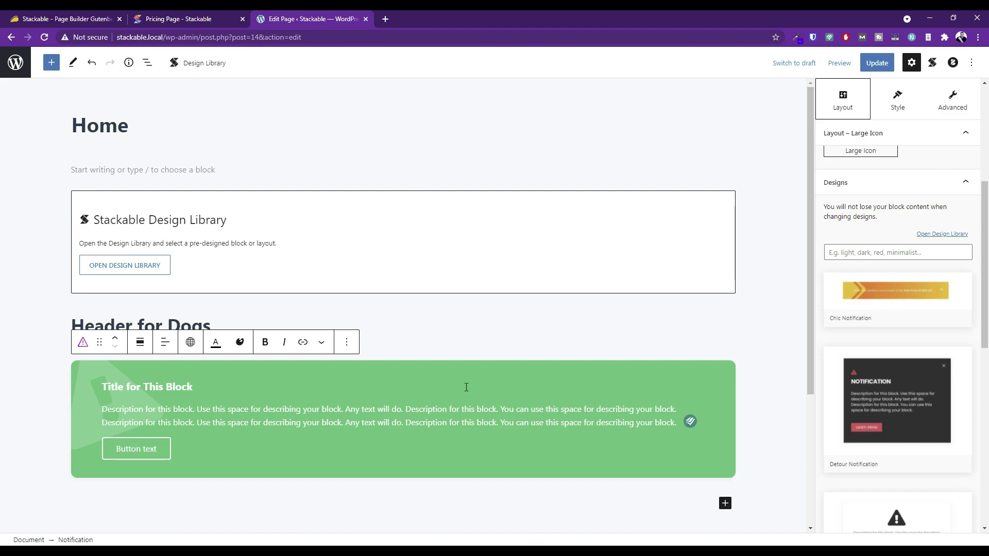
pyautogui.click(887, 290)
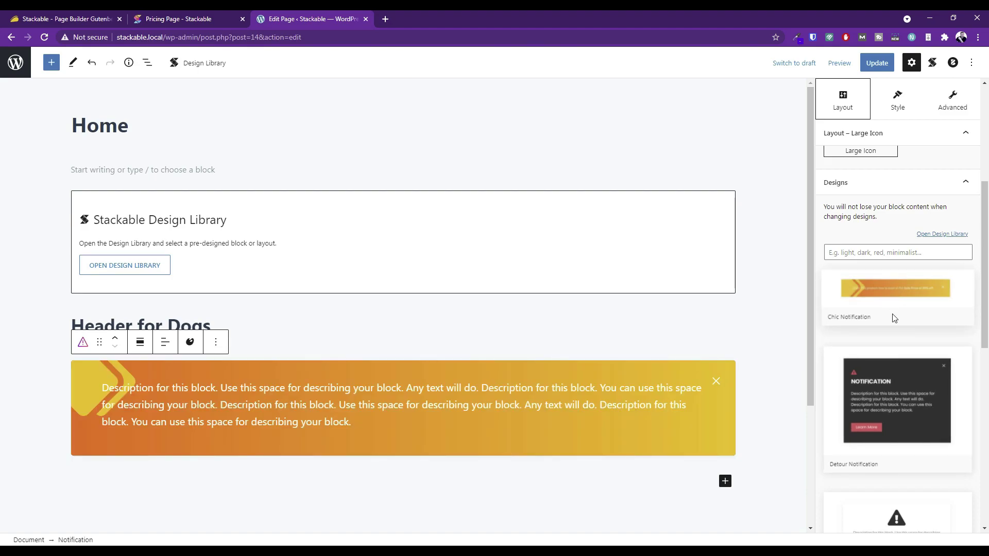
# Try the Detour, Yule and Upland Notification designs on the Notification block
pyautogui.click(884, 405)
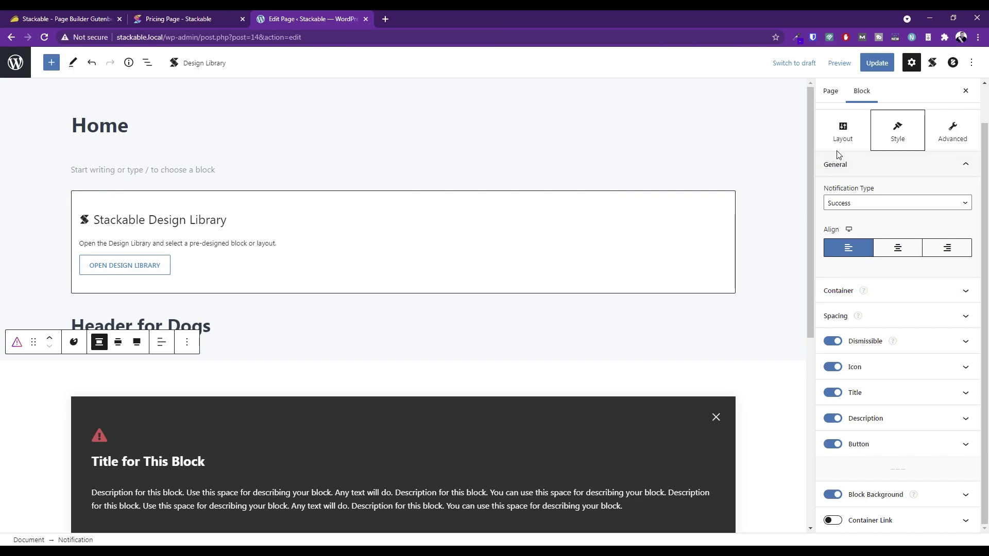
pyautogui.click(837, 137)
pyautogui.scroll(-10, 877, 383)
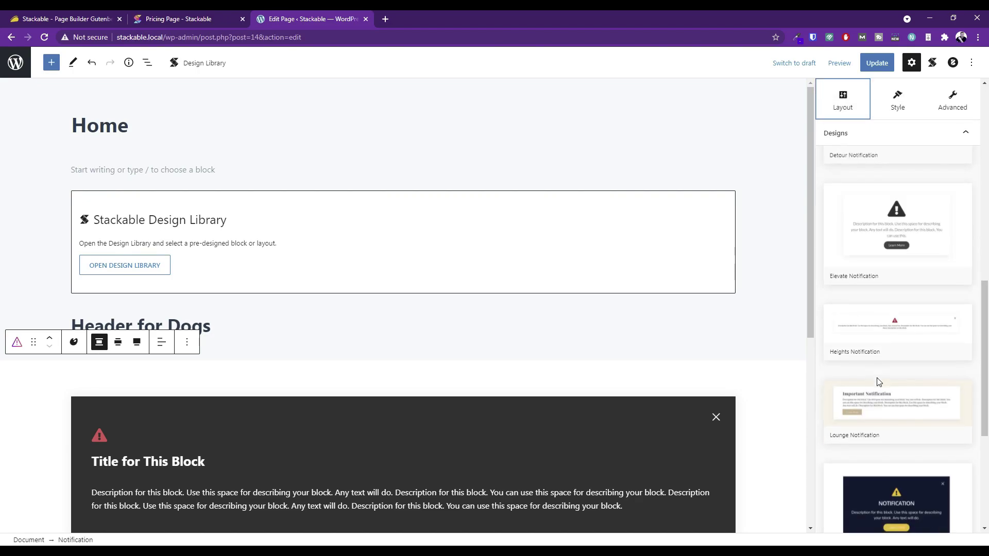
pyautogui.scroll(-7, 878, 382)
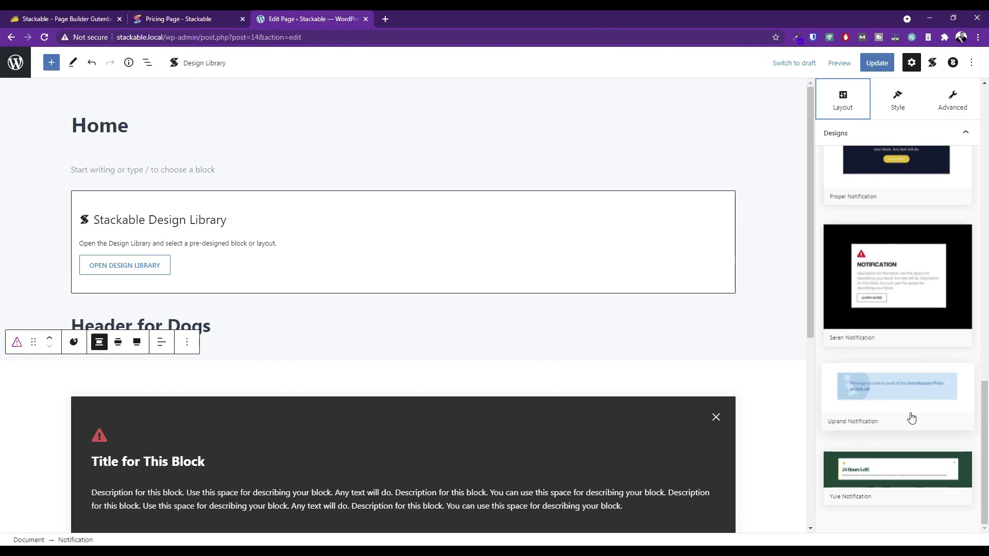
pyautogui.click(888, 468)
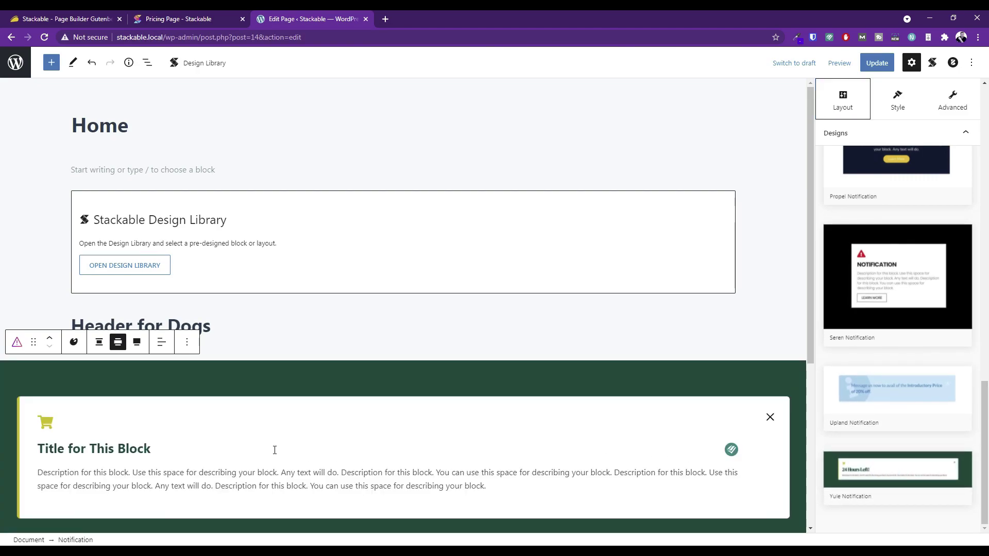
pyautogui.scroll(-4, 450, 419)
pyautogui.scroll(2, 463, 335)
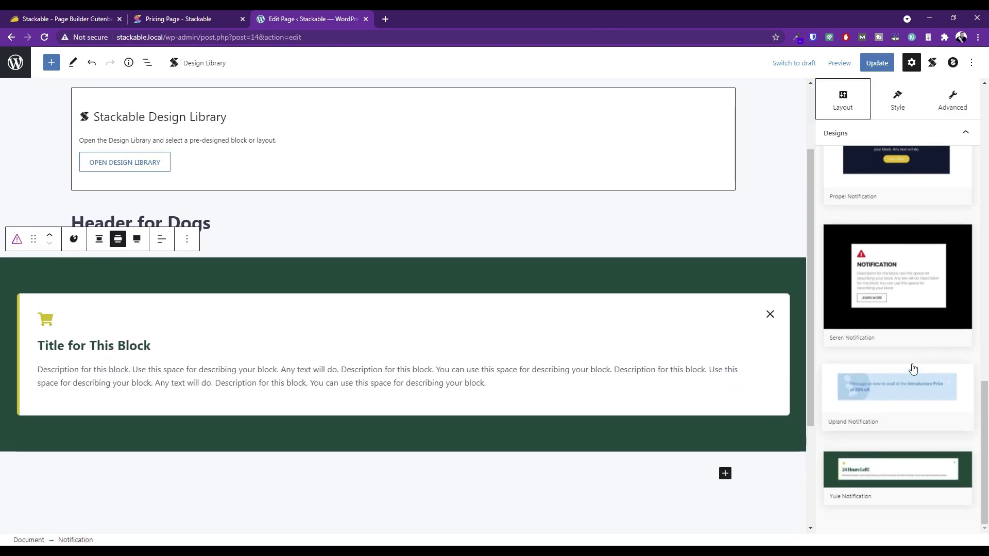
pyautogui.click(894, 392)
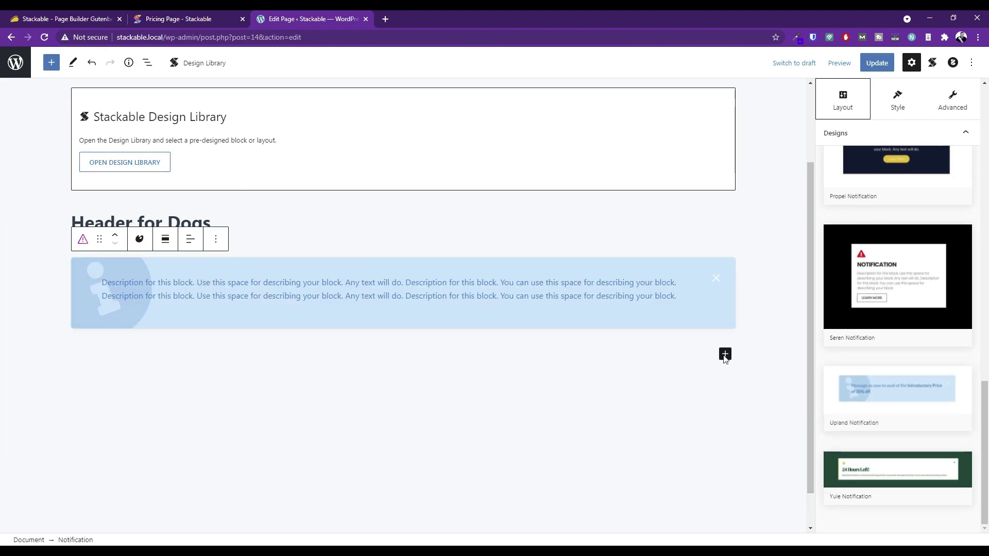
# Apply the Elevate Notification design to the Notification block
pyautogui.scroll(1, 962, 407)
pyautogui.scroll(12, 942, 402)
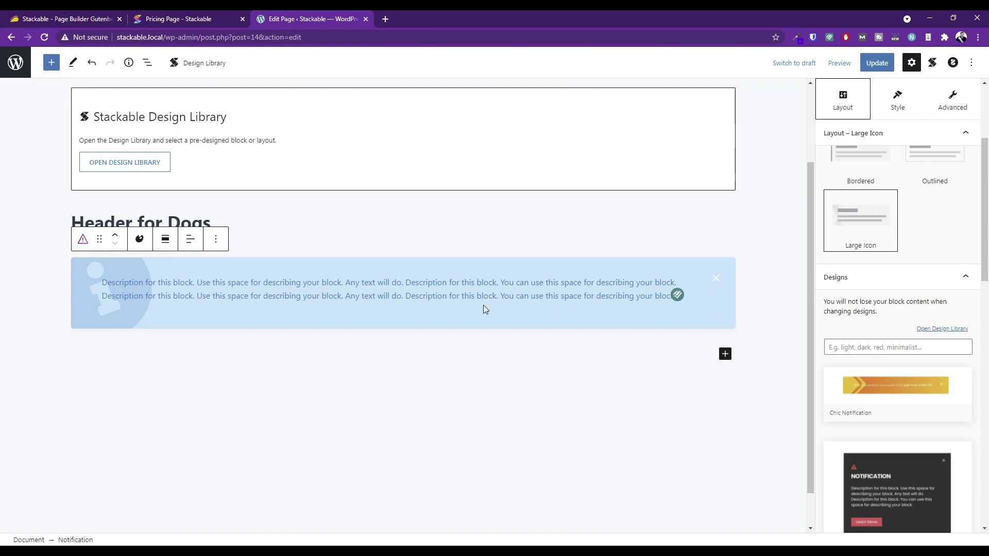
pyautogui.scroll(-7, 921, 370)
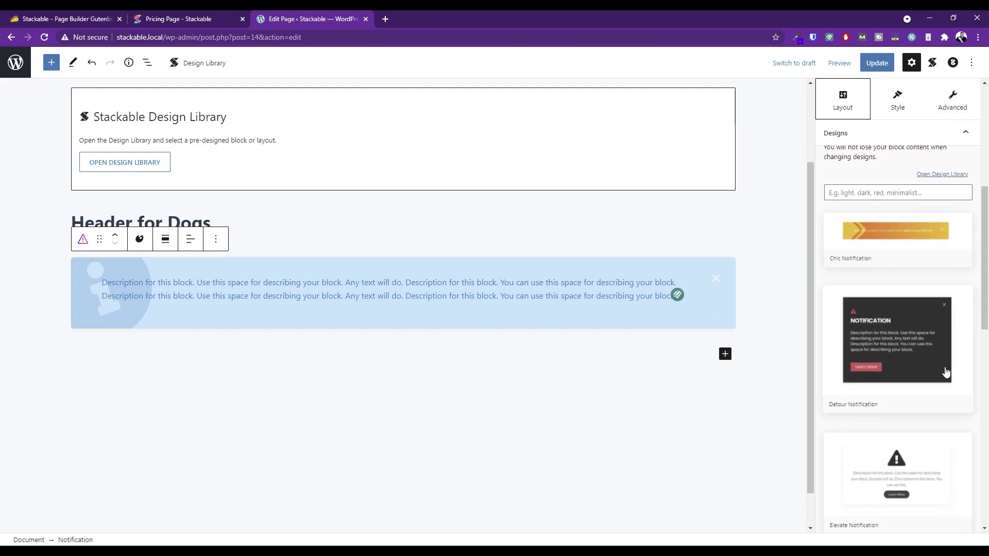
pyautogui.scroll(3, 940, 370)
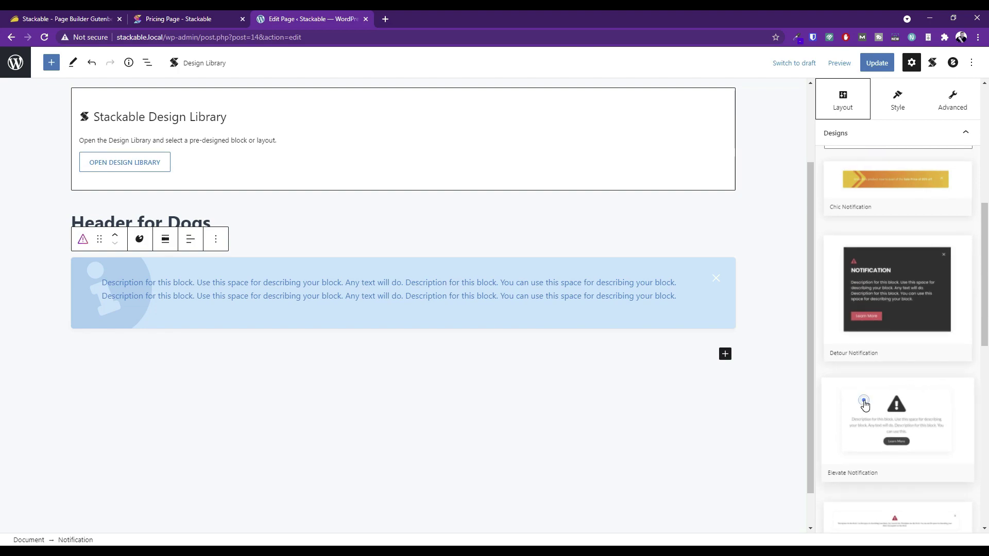
pyautogui.click(865, 406)
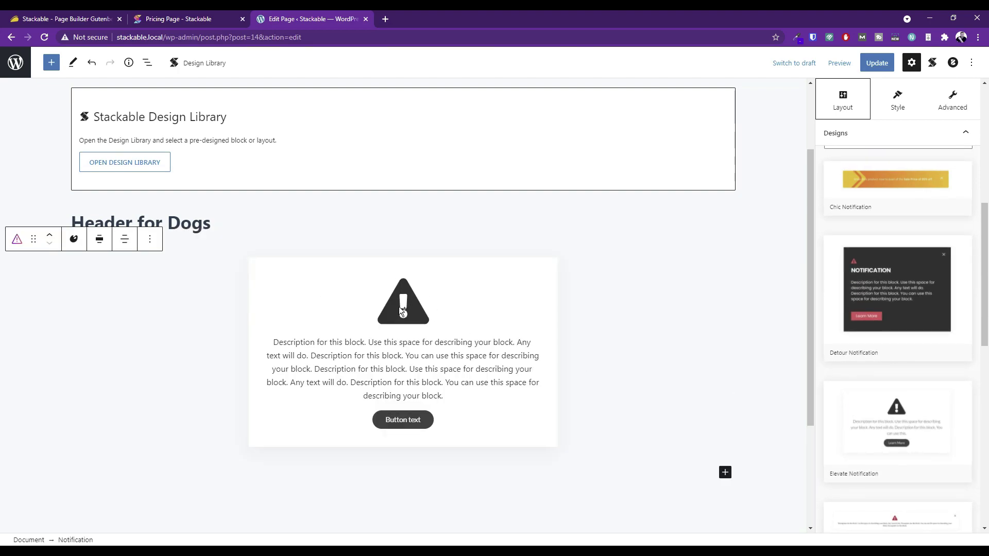
# Try the Plain, Outlined, Bordered and Large Icon layouts with the Elevate design and return to the Basic layout
pyautogui.scroll(5, 883, 263)
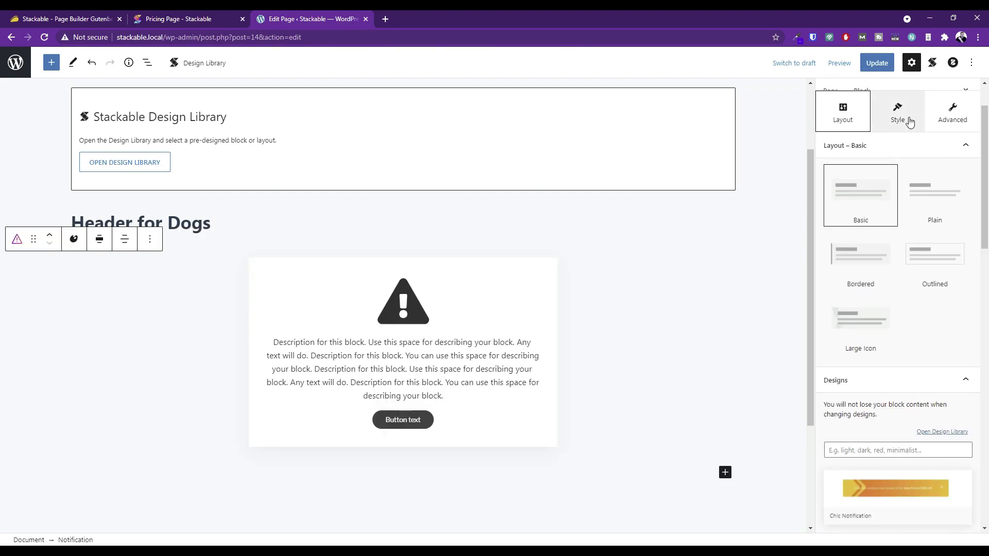
pyautogui.click(902, 114)
pyautogui.click(849, 179)
pyautogui.click(934, 270)
pyautogui.click(933, 318)
pyautogui.click(861, 325)
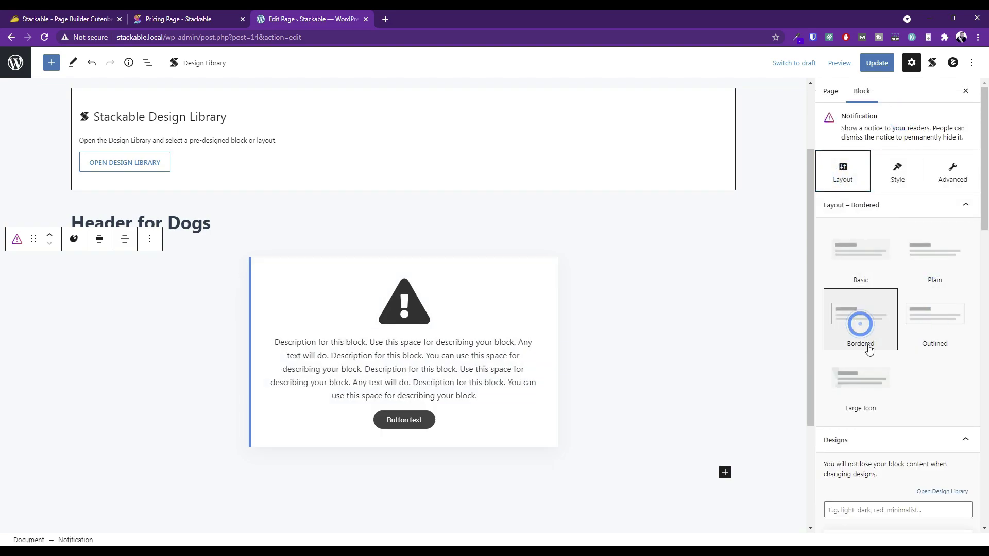
pyautogui.click(861, 374)
pyautogui.click(928, 327)
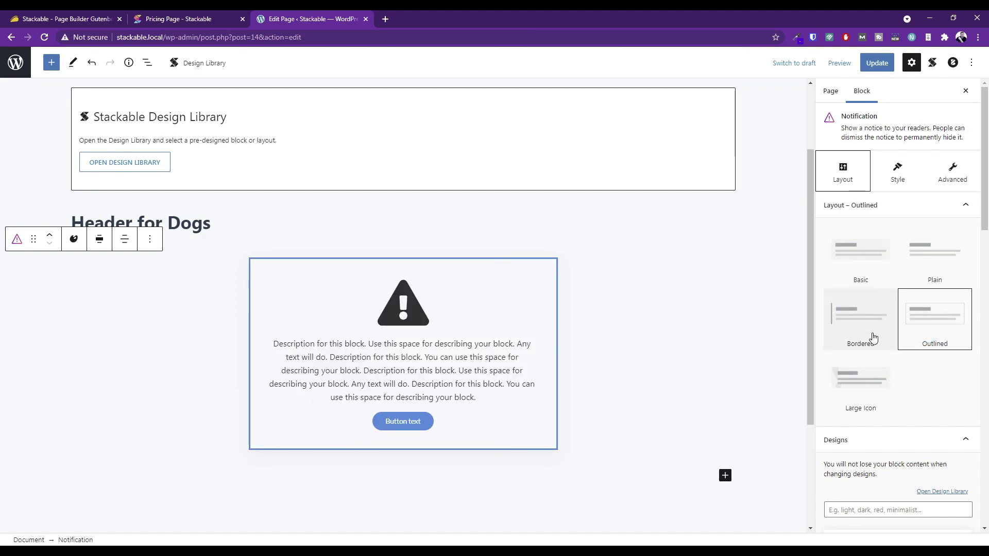
pyautogui.click(860, 379)
pyautogui.click(843, 330)
pyautogui.click(934, 322)
pyautogui.click(939, 261)
pyautogui.click(868, 251)
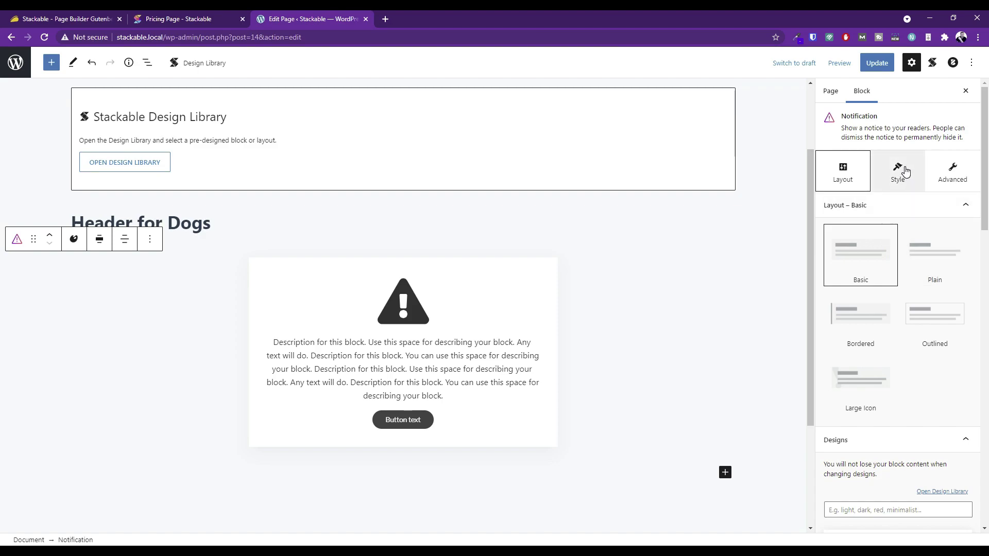
pyautogui.click(859, 382)
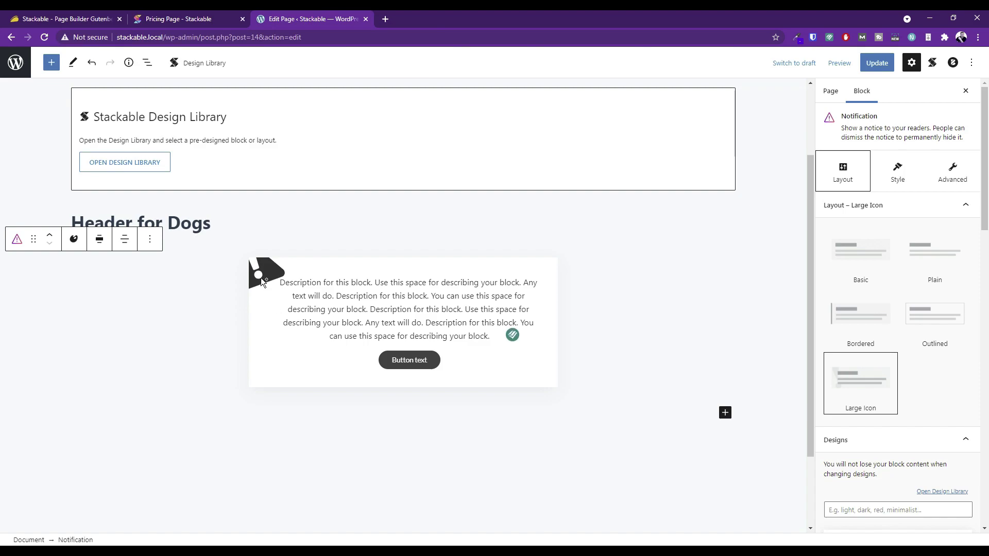
pyautogui.click(854, 256)
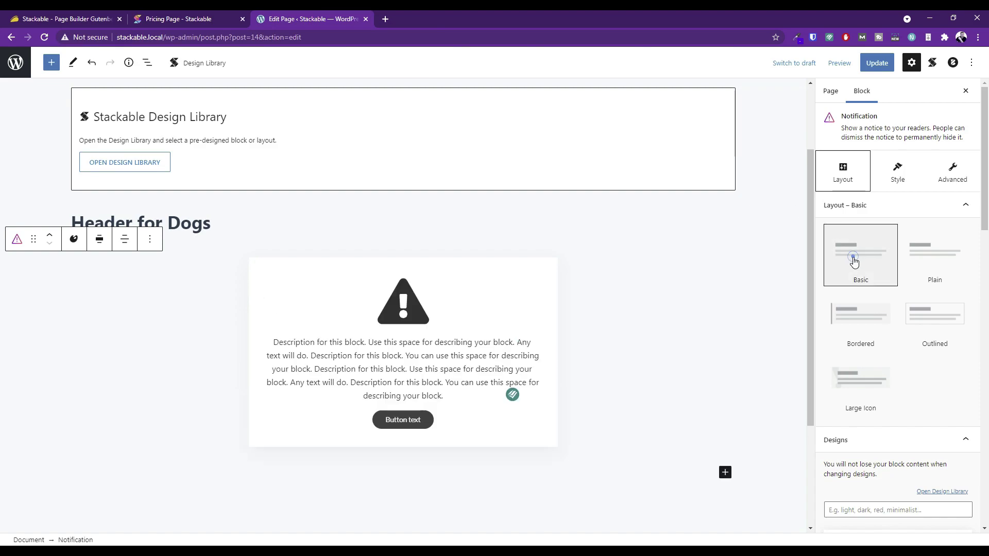
# Try the Error and Warning notification types and set the Notification block's type to Success
pyautogui.click(907, 190)
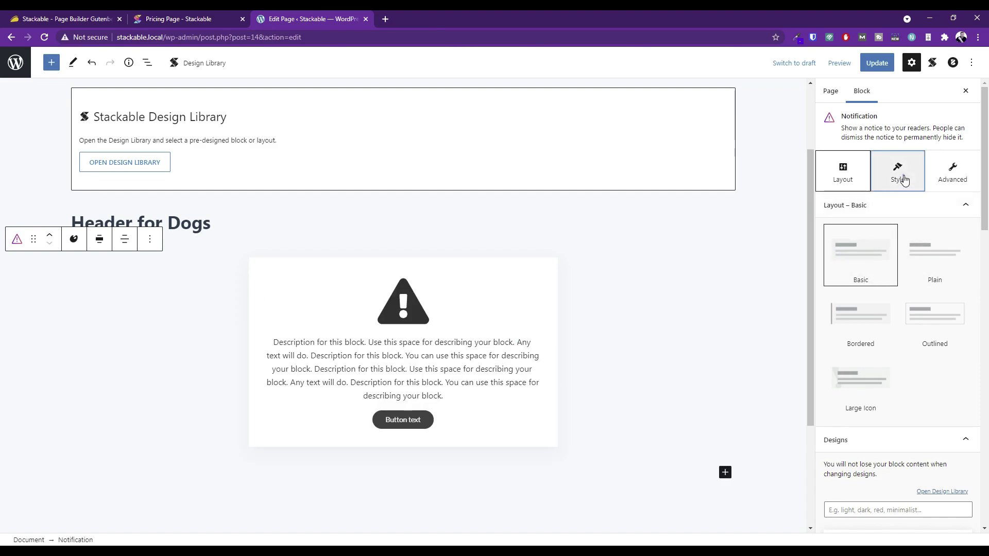
pyautogui.click(865, 245)
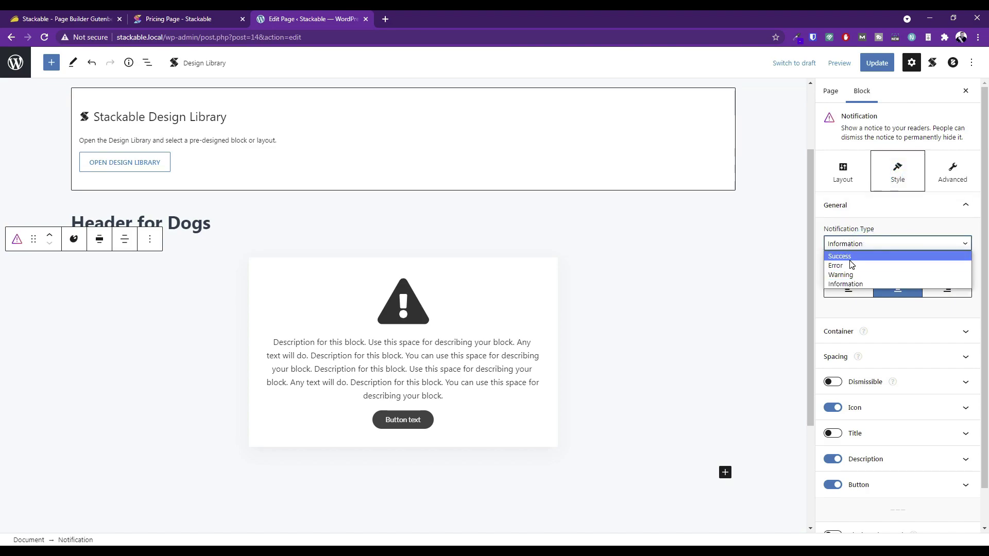
pyautogui.click(844, 256)
pyautogui.click(852, 246)
pyautogui.click(848, 265)
pyautogui.click(852, 241)
pyautogui.click(851, 274)
pyautogui.click(858, 245)
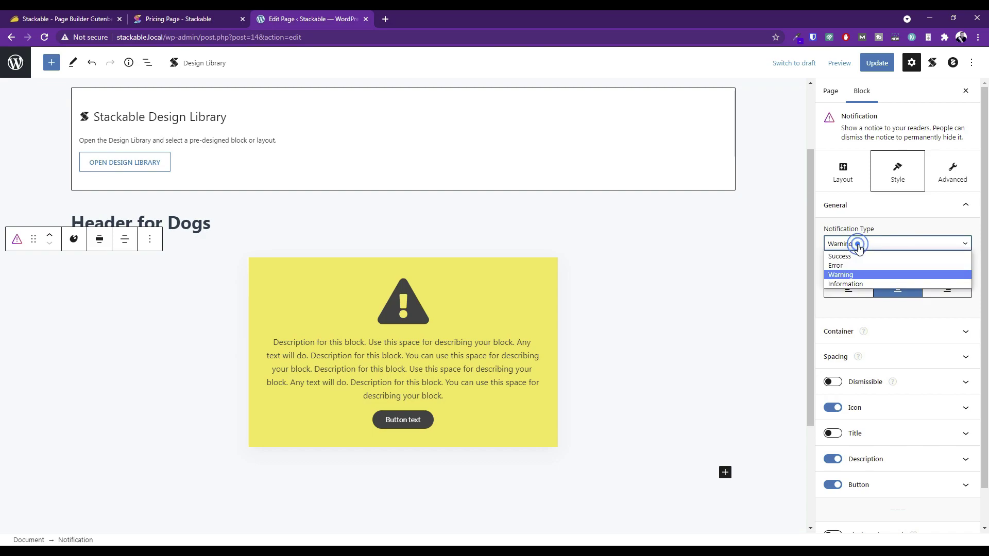
pyautogui.click(848, 255)
# Try left alignment for the notification content and return it to center alignment
pyautogui.click(847, 296)
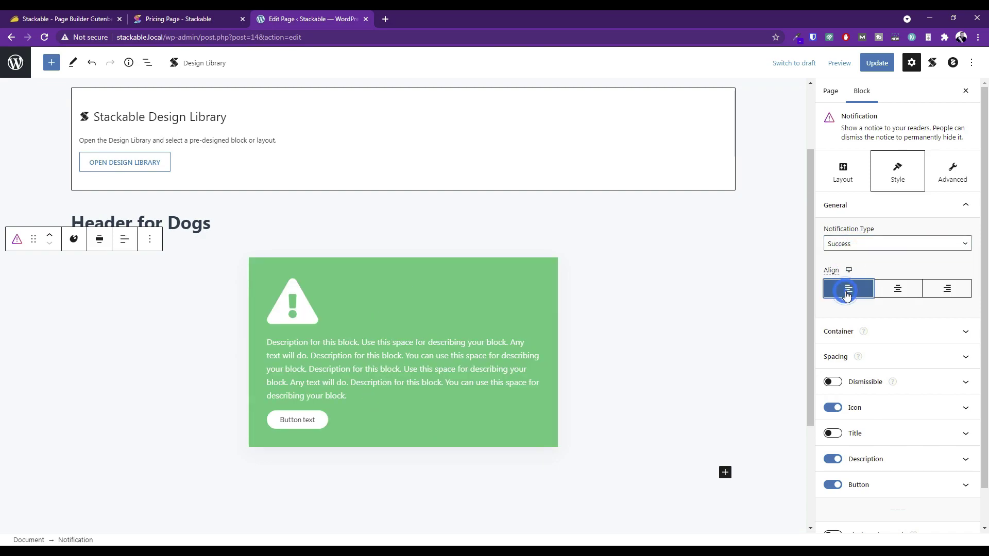
pyautogui.click(888, 290)
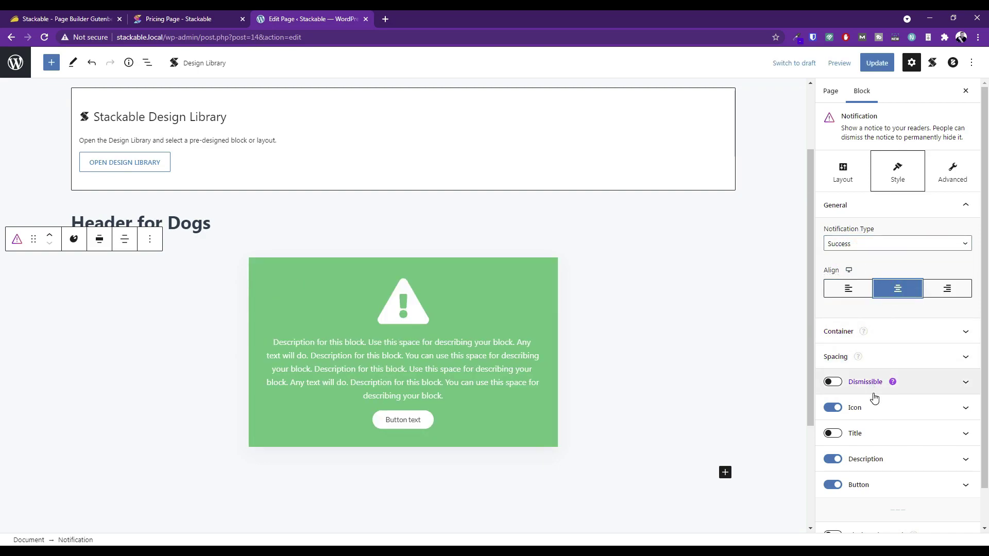
pyautogui.scroll(-1, 895, 340)
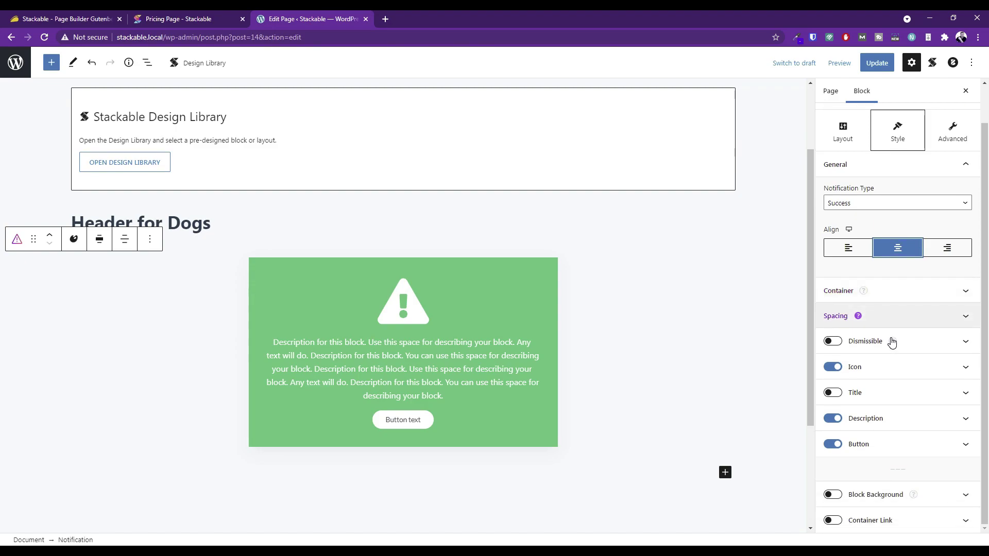
pyautogui.scroll(1, 891, 448)
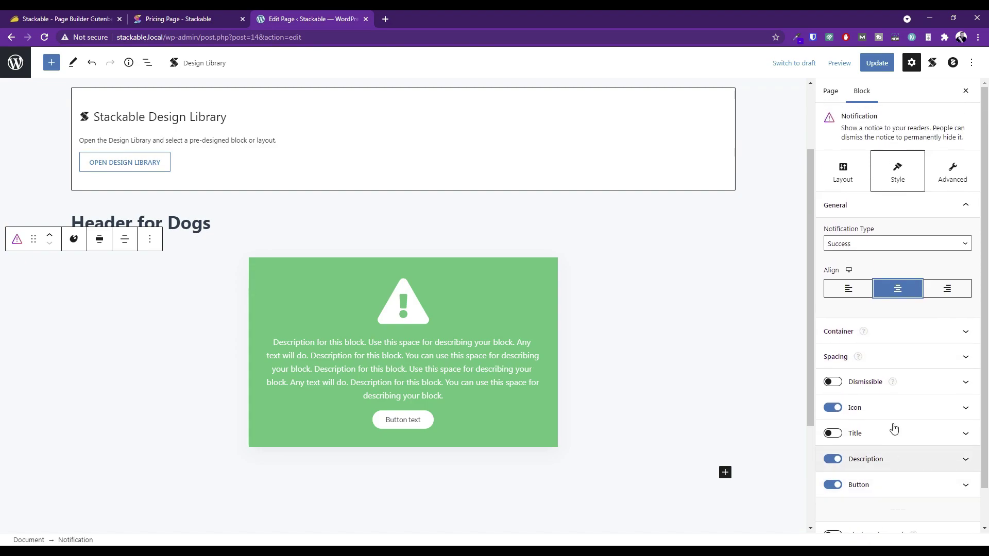
pyautogui.scroll(-1, 892, 364)
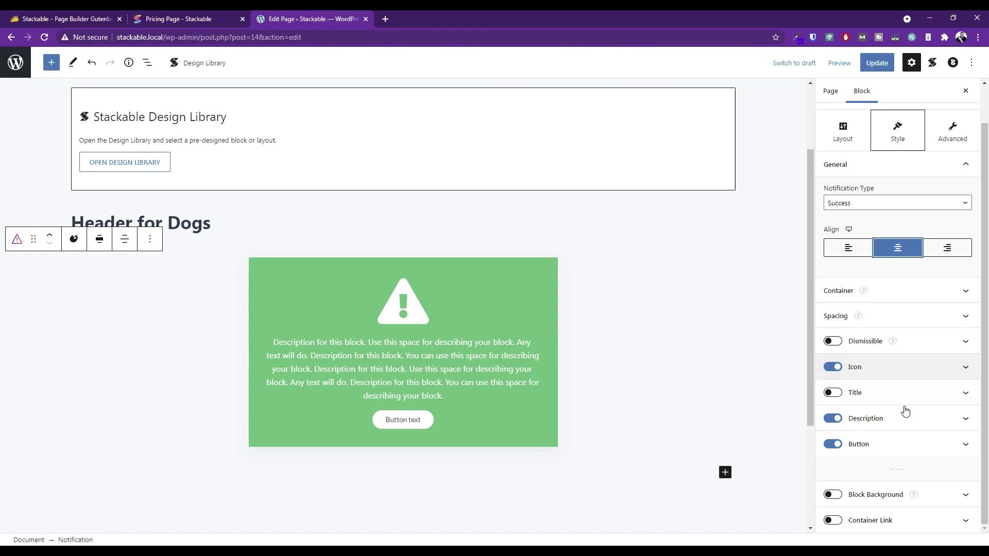
pyautogui.click(832, 520)
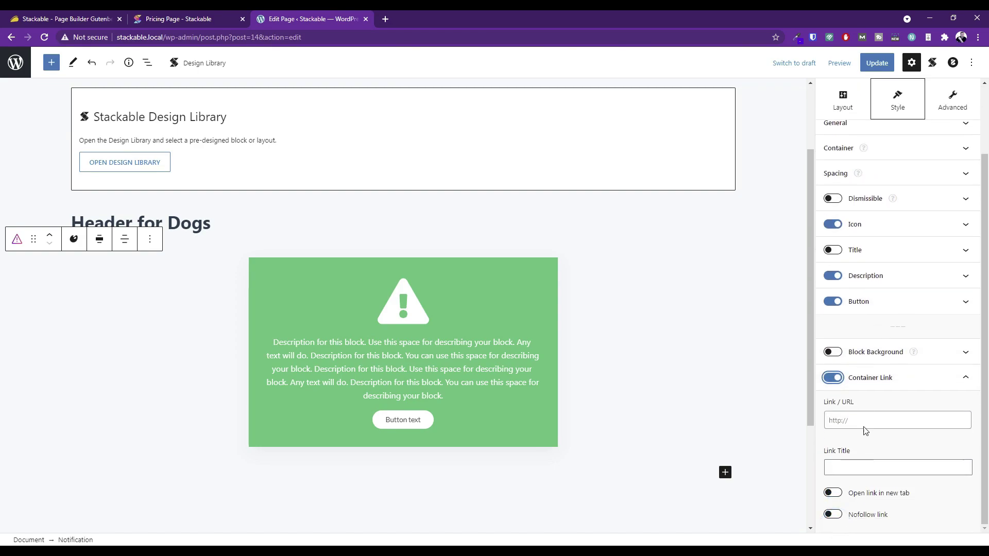
pyautogui.click(858, 416)
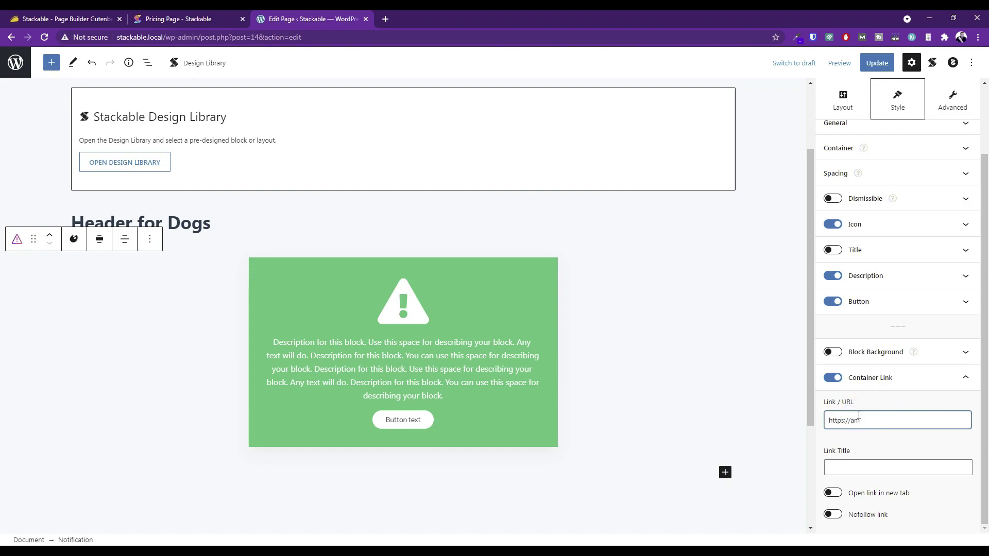
pyautogui.write('https://amazon.com')
pyautogui.press('Tab')
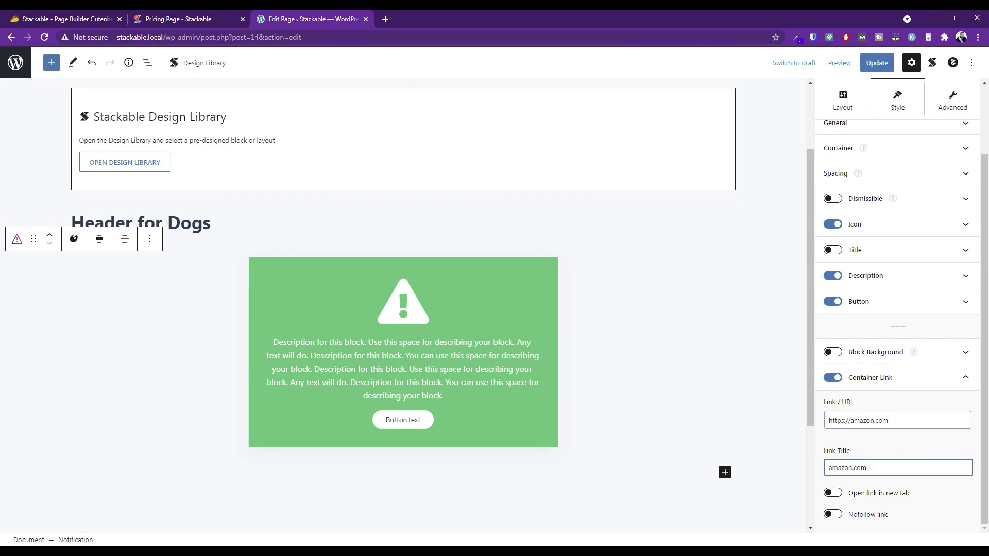
pyautogui.click(832, 493)
pyautogui.click(884, 66)
# Preview the page in a new tab, test the notification's container link, and return to the page editor
pyautogui.click(830, 63)
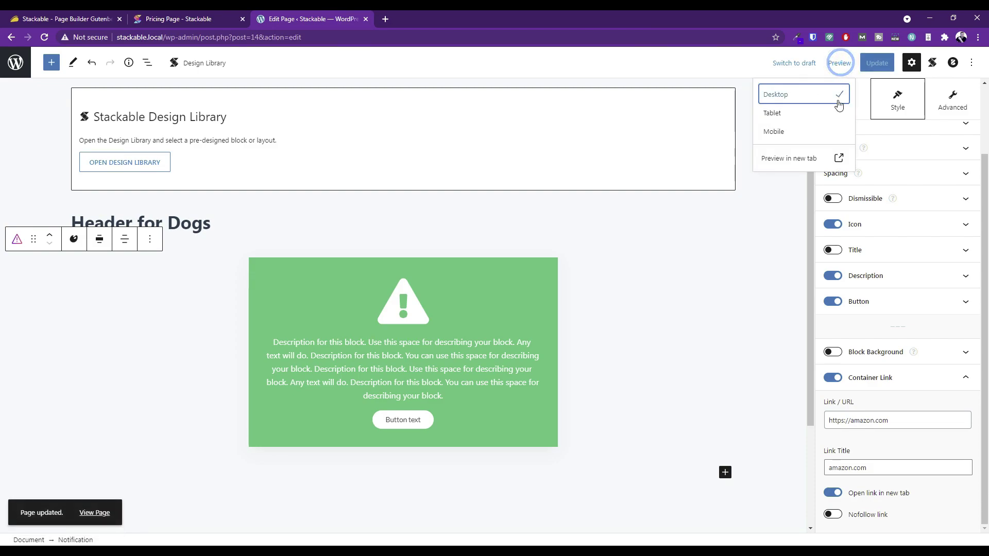
pyautogui.click(796, 162)
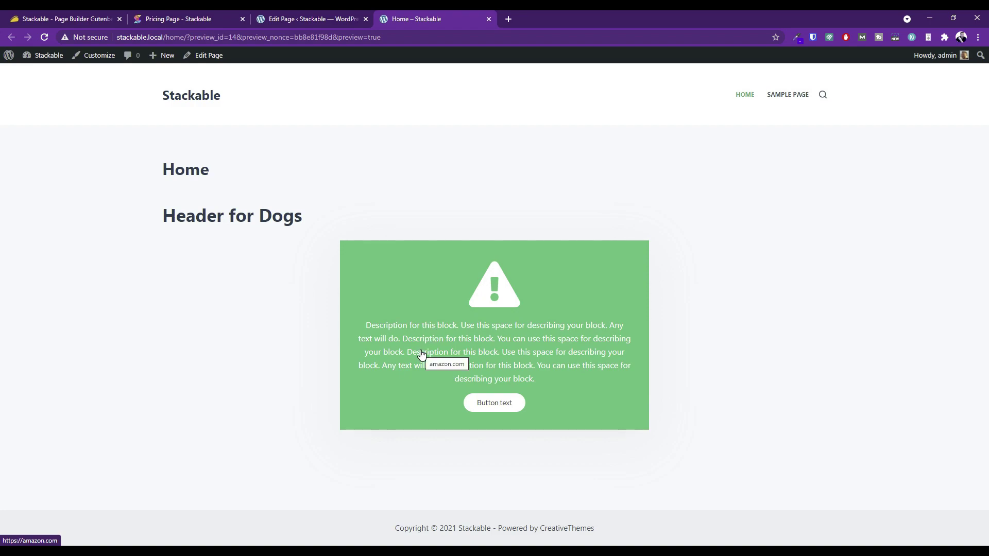
pyautogui.click(563, 288)
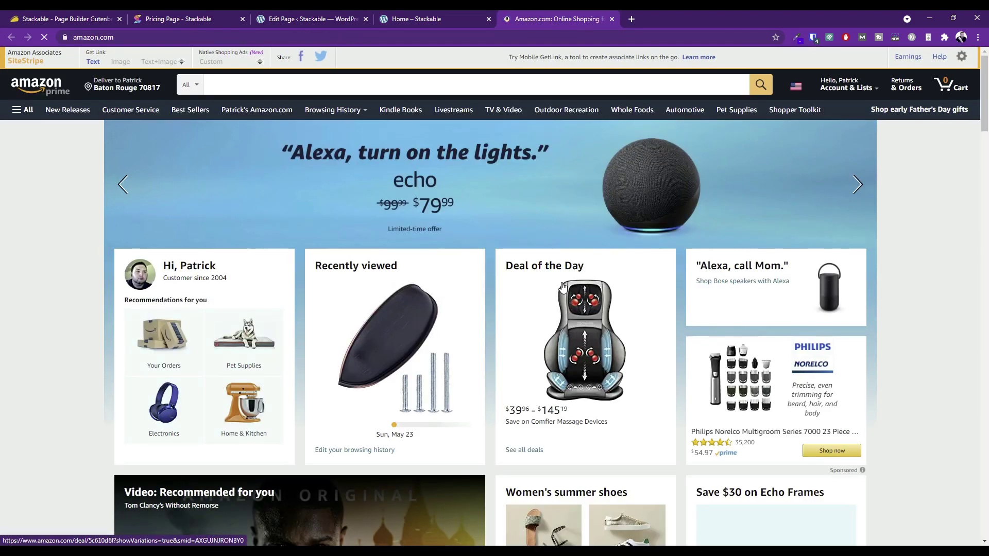
pyautogui.click(427, 17)
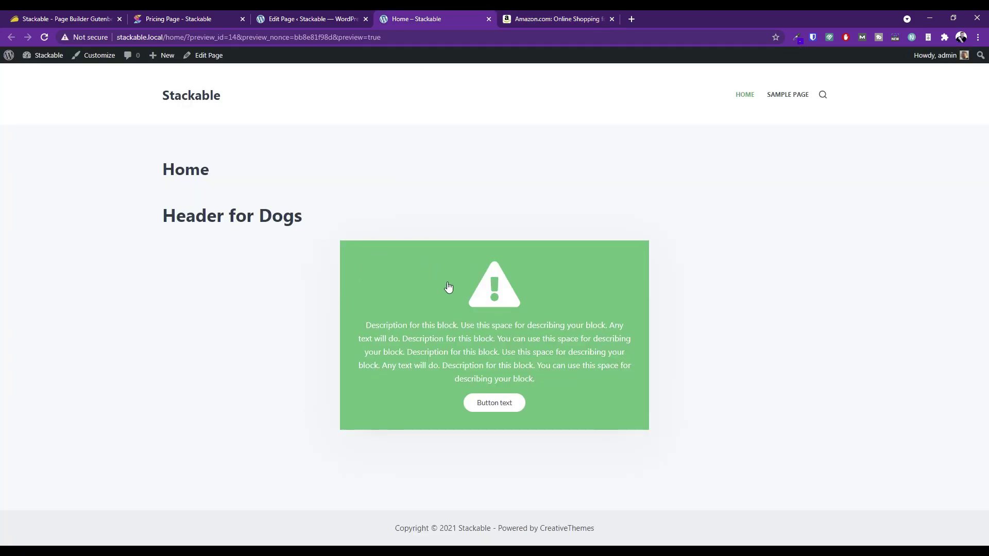
pyautogui.click(298, 19)
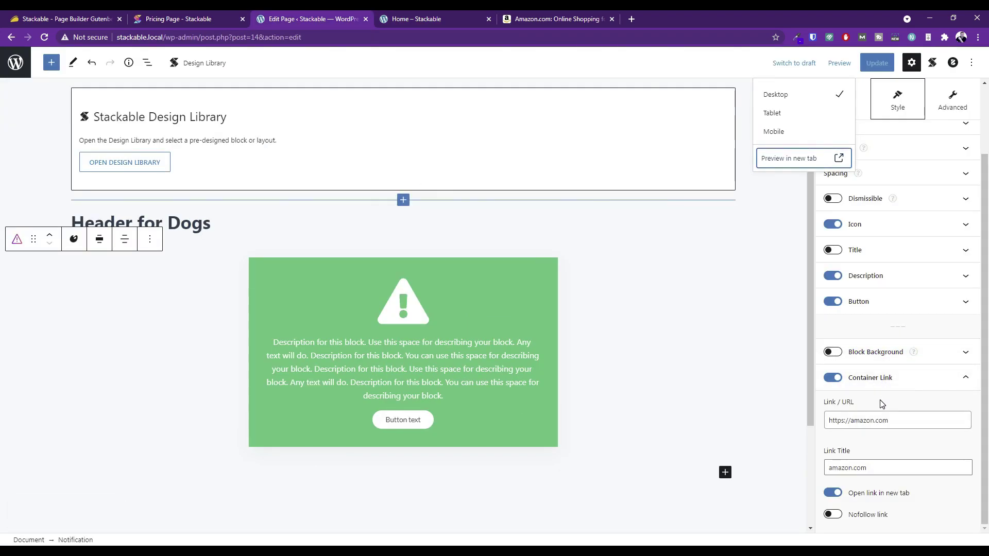
# Look through the Notification block's General, Container and Spacing style settings
pyautogui.scroll(2, 876, 371)
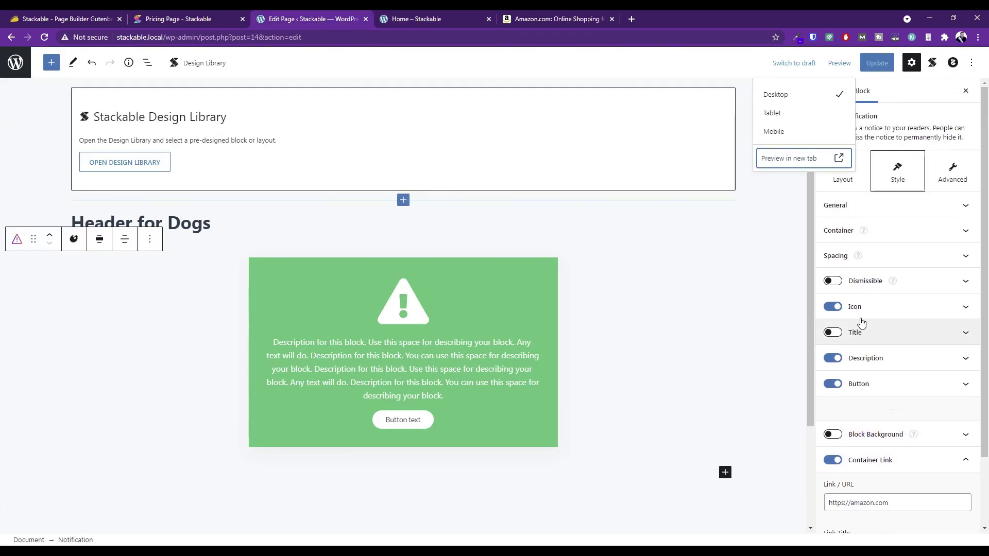
pyautogui.click(842, 207)
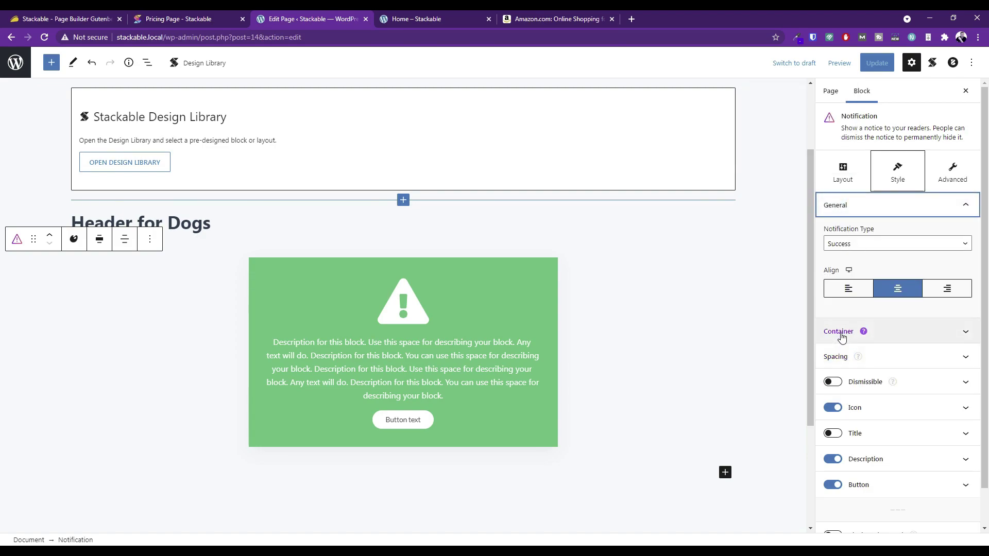
pyautogui.click(839, 333)
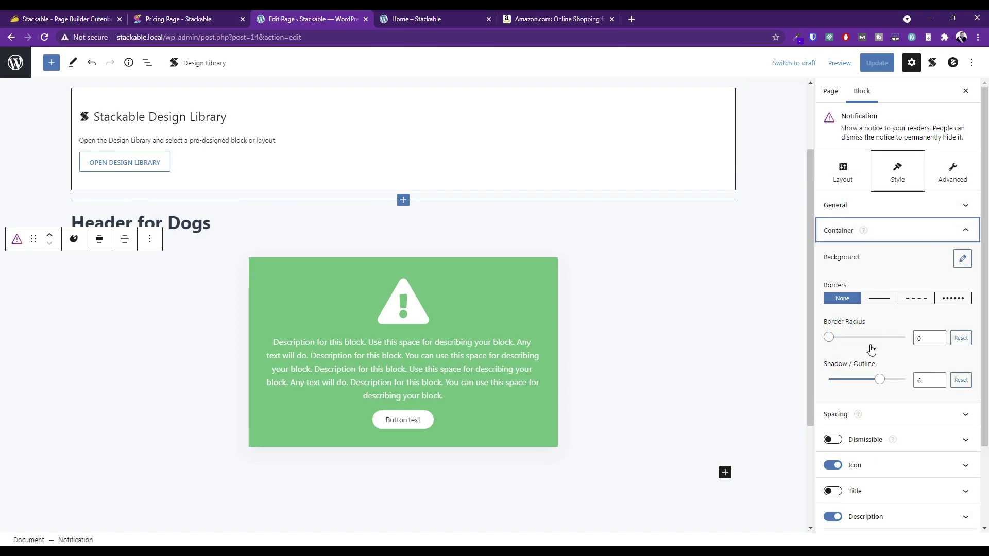
pyautogui.scroll(-2, 868, 350)
pyautogui.click(839, 317)
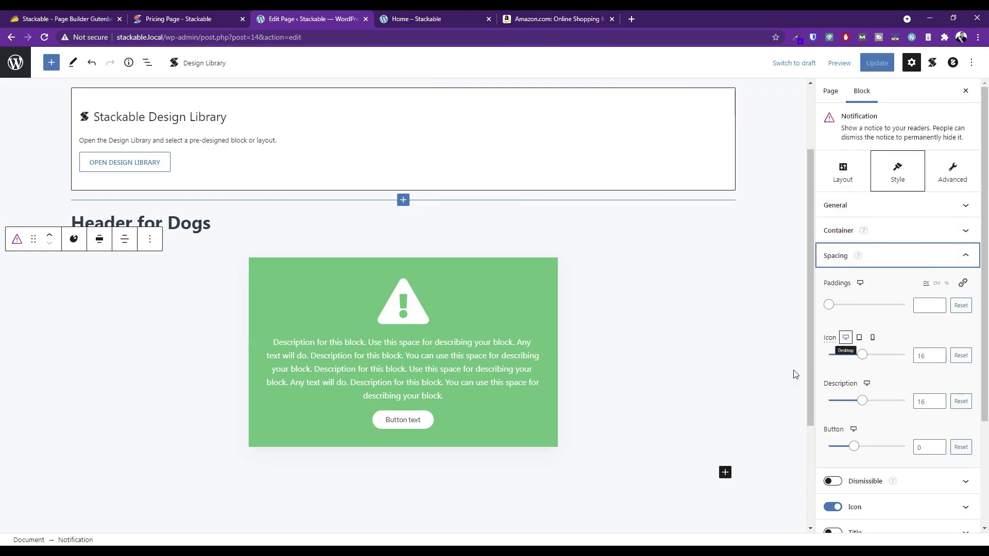
pyautogui.scroll(-2, 856, 401)
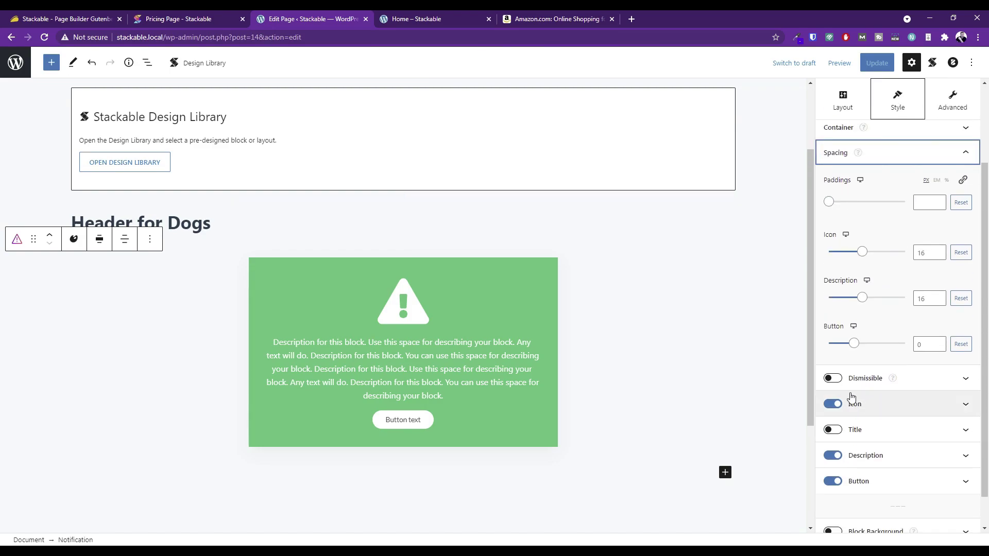
# Try making the notification dismissible, turn the option back off, and view the block's advanced settings
pyautogui.click(895, 382)
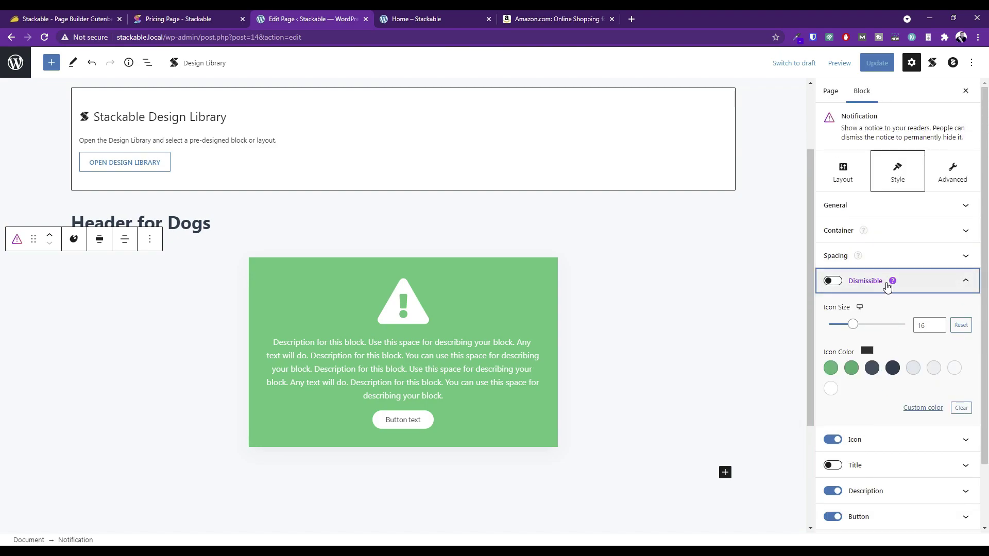
pyautogui.moveTo(893, 284)
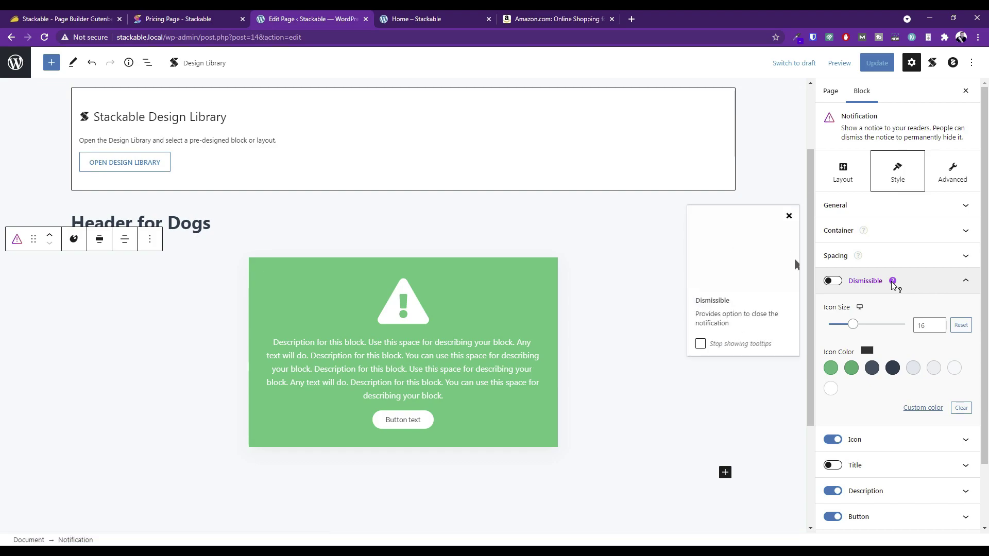
pyautogui.click(832, 280)
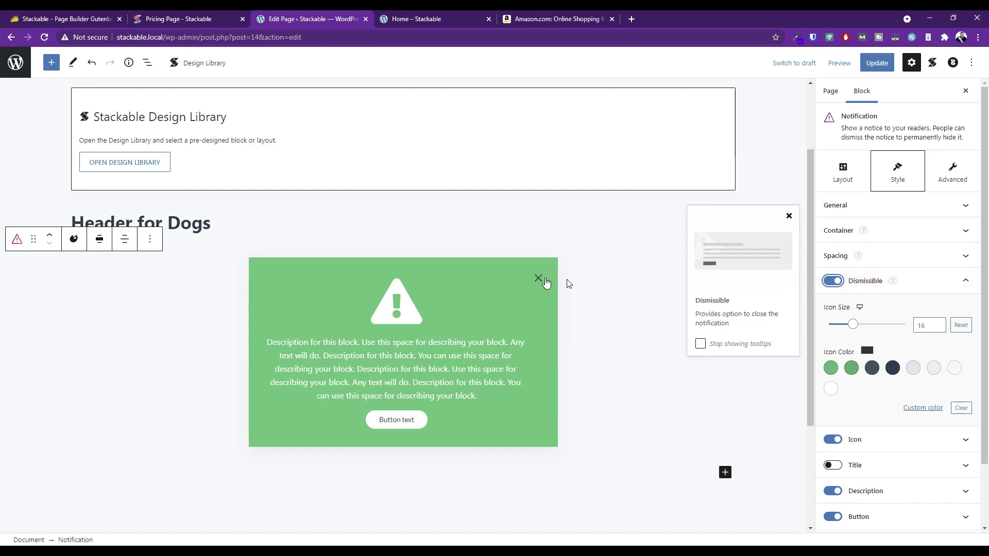
pyautogui.click(831, 281)
pyautogui.scroll(-2, 896, 355)
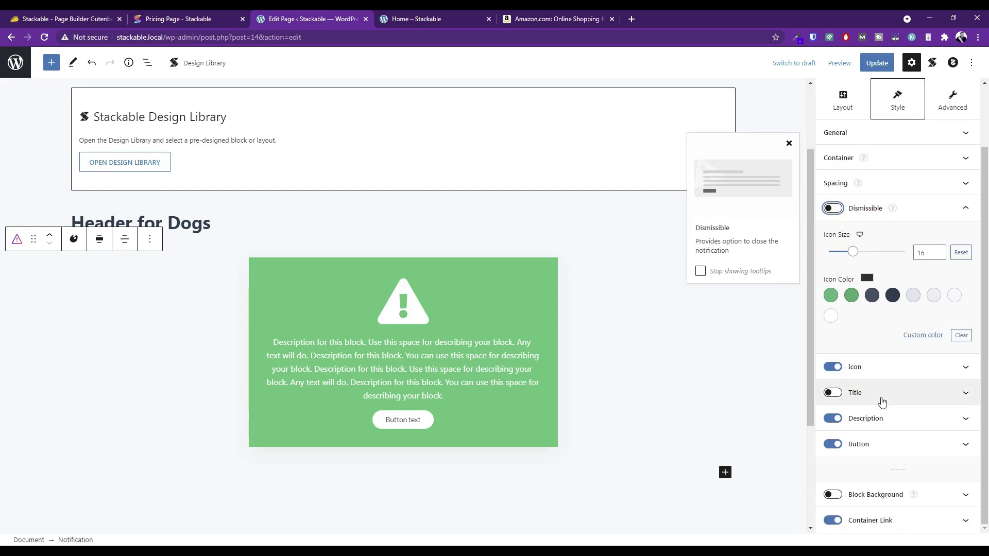
pyautogui.click(966, 211)
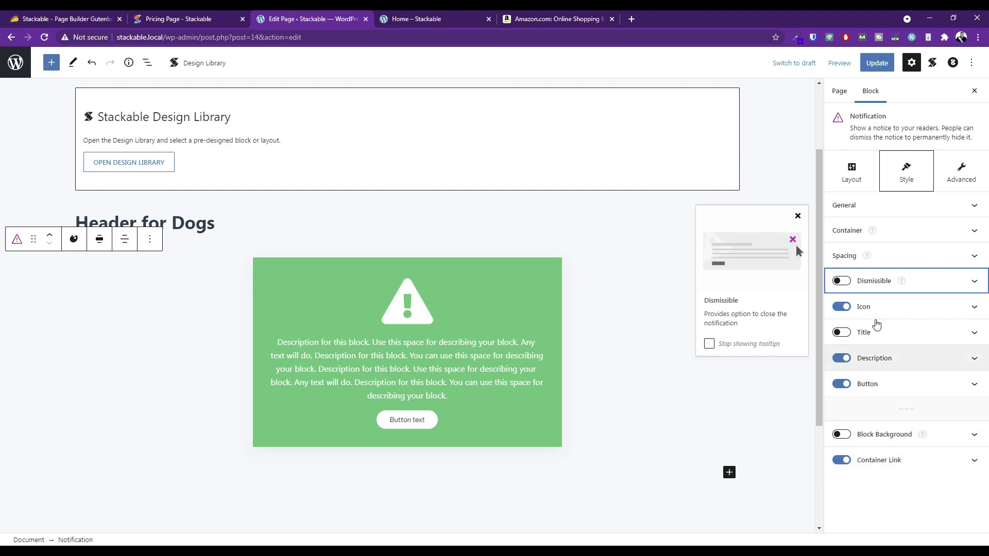
pyautogui.click(950, 175)
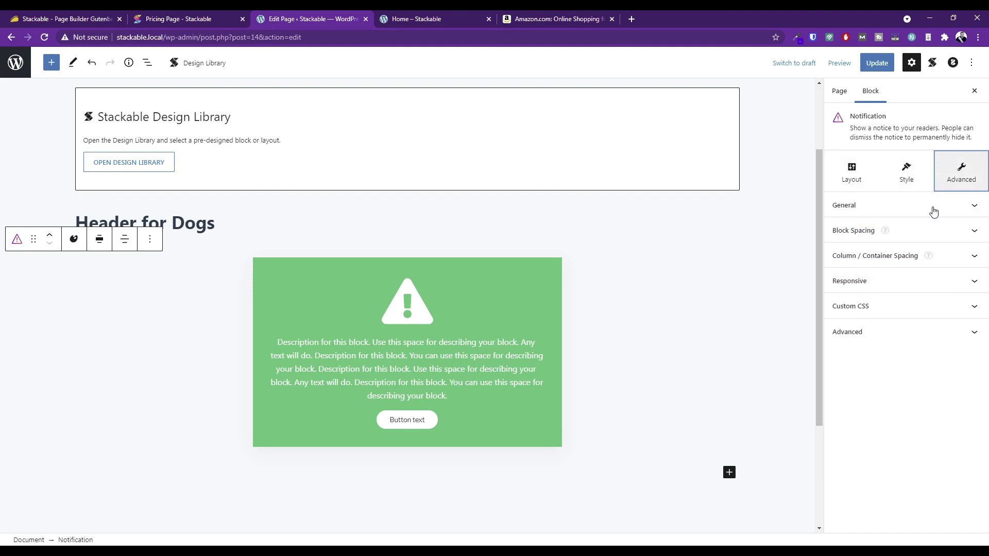
# Add a Stackable Call to Action block below the green notification
pyautogui.click(677, 492)
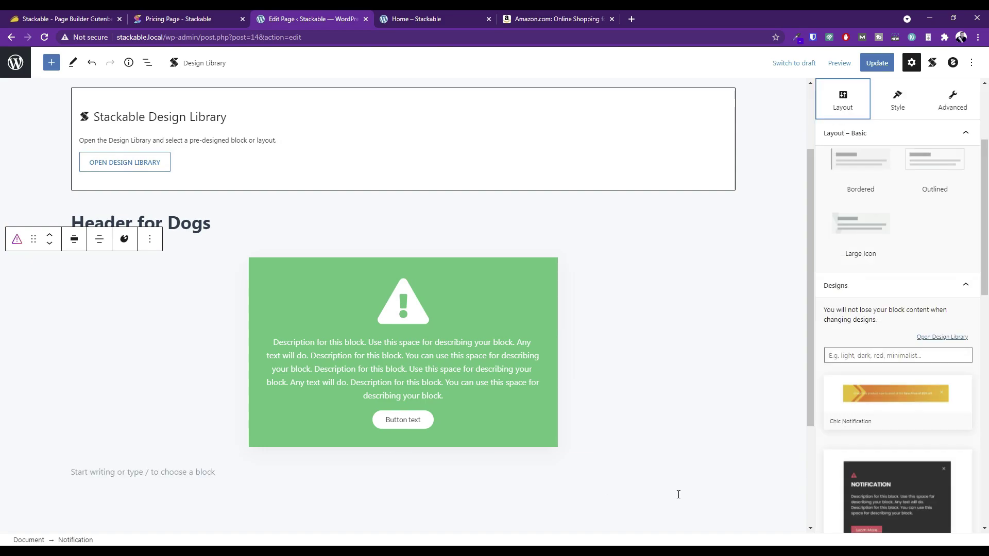
pyautogui.click(729, 472)
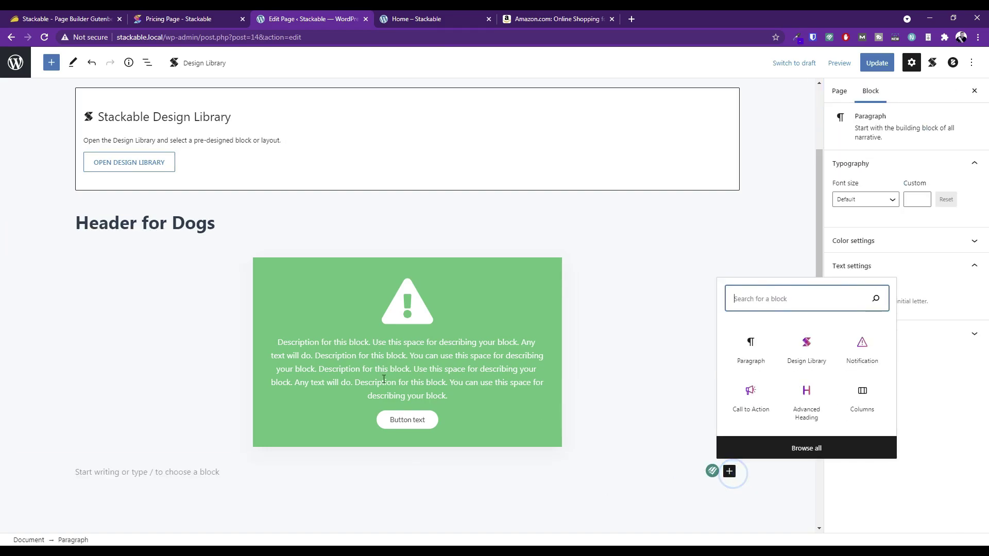
pyautogui.click(51, 62)
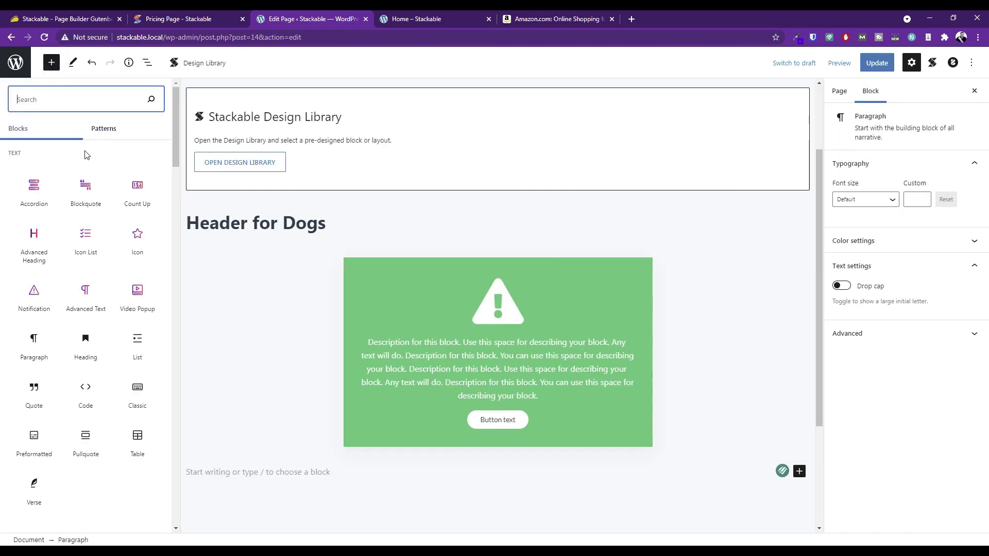
pyautogui.scroll(-20, 51, 371)
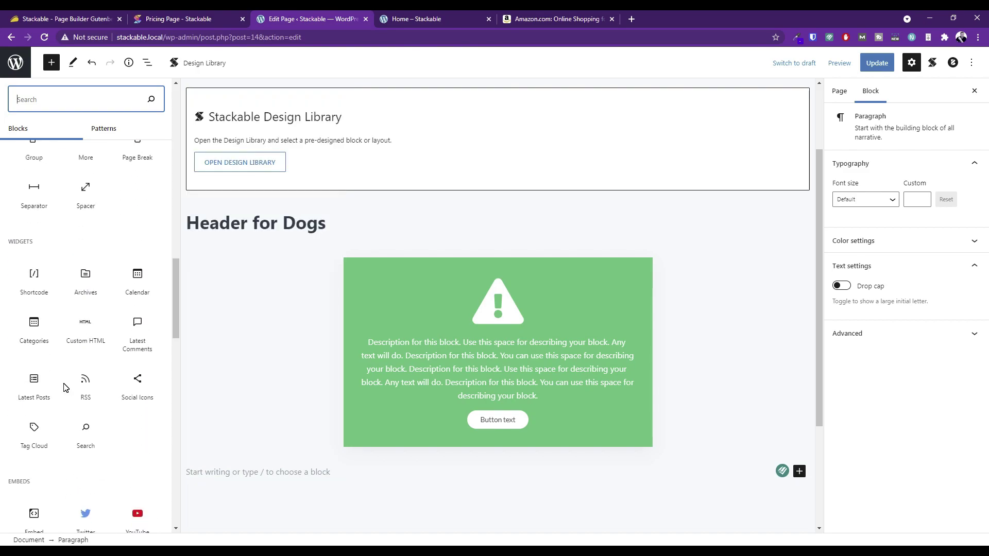
pyautogui.scroll(-10, 65, 388)
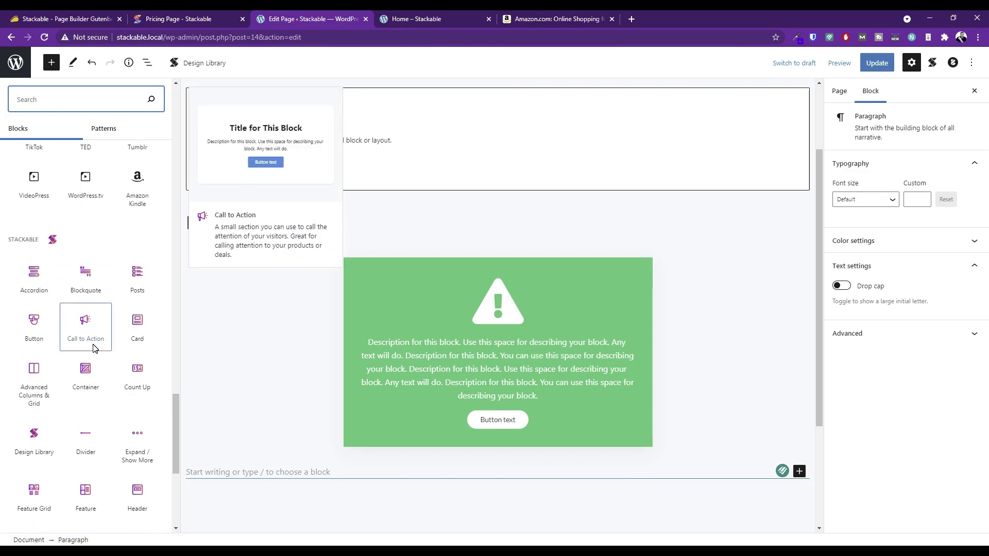
pyautogui.click(76, 323)
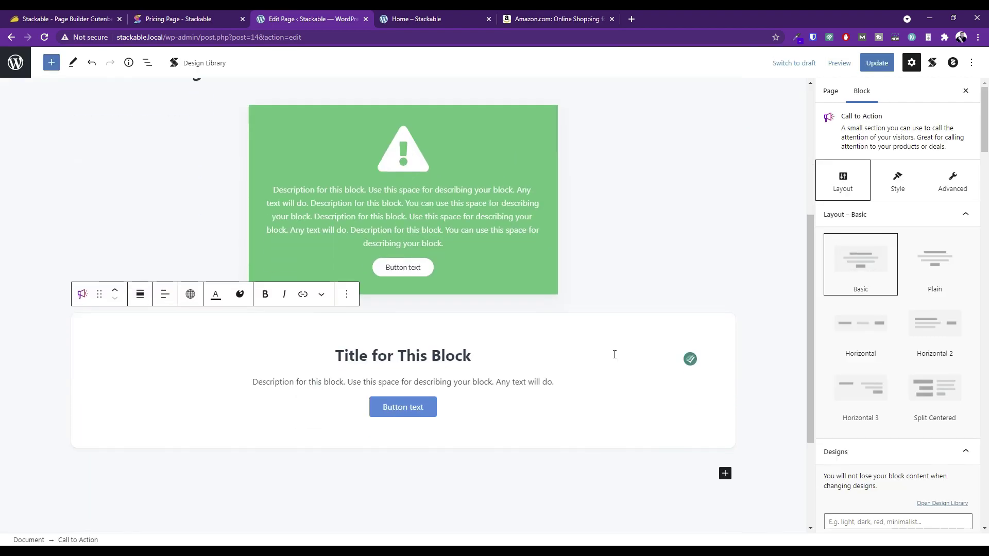
# Try the Lift and Lift More hover effects on the Call to Action block
pyautogui.click(902, 185)
pyautogui.scroll(-1, 892, 376)
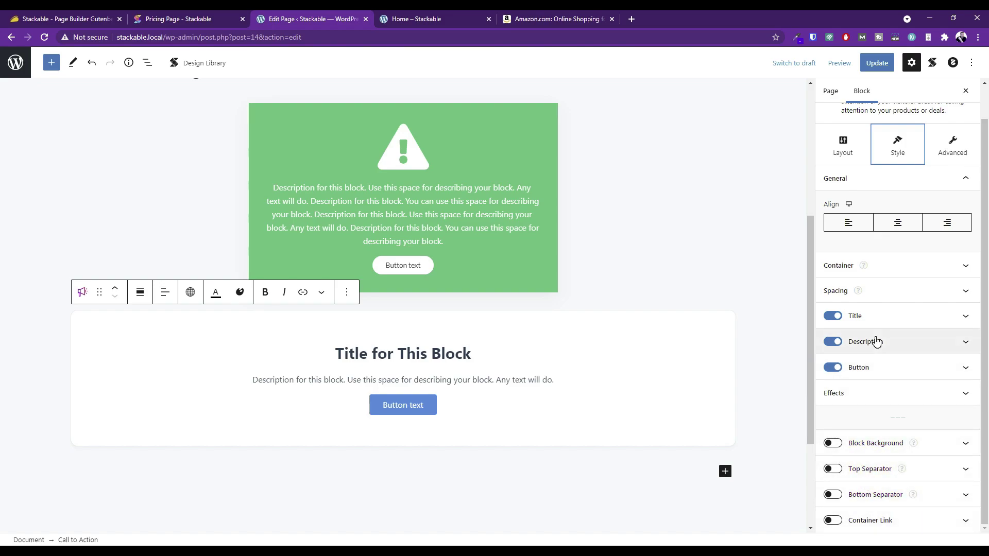
pyautogui.click(870, 394)
pyautogui.click(870, 407)
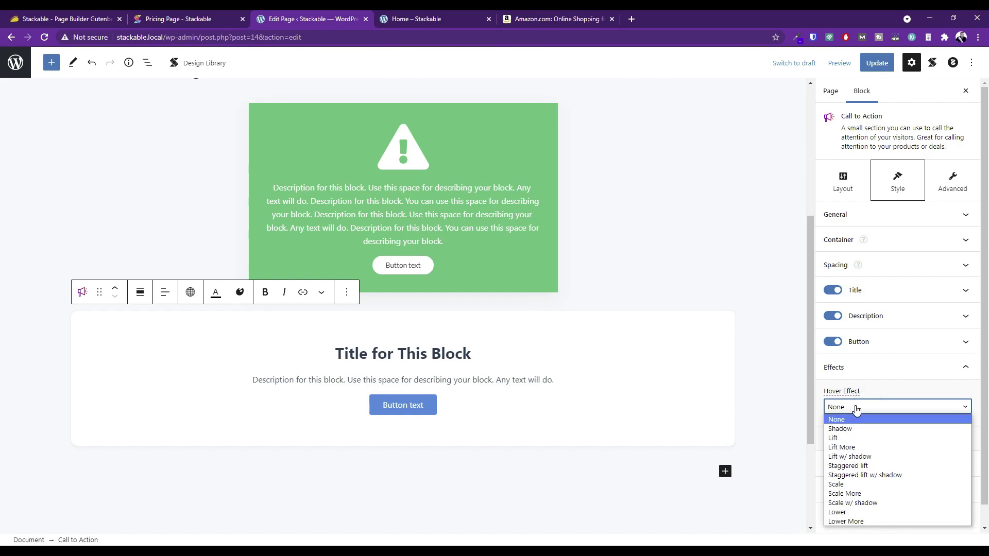
pyautogui.click(856, 409)
pyautogui.click(856, 408)
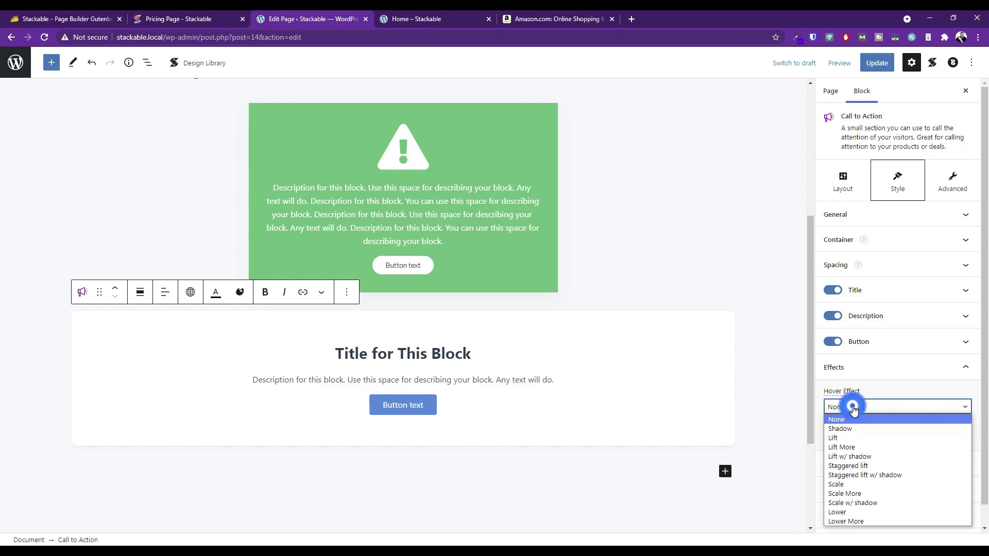
pyautogui.click(854, 439)
pyautogui.click(856, 407)
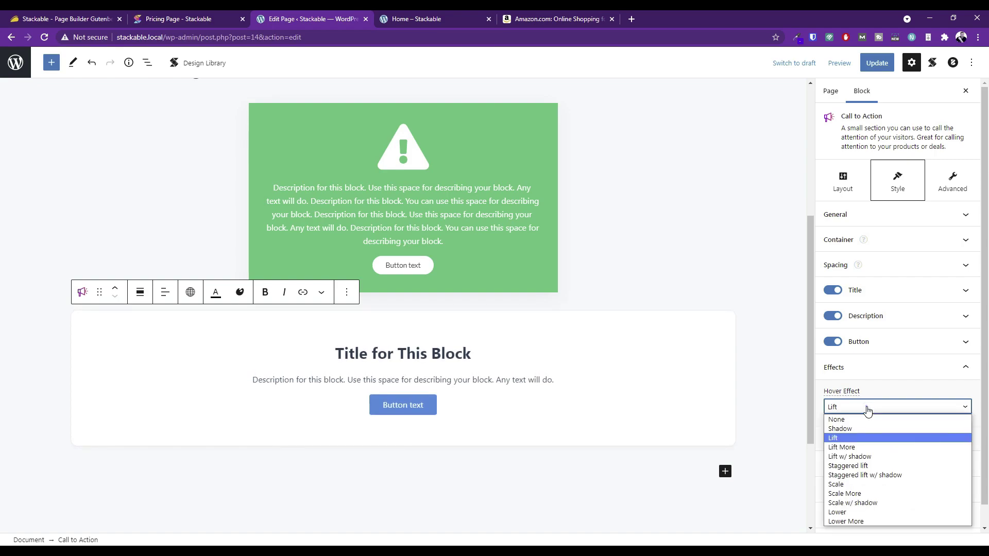
pyautogui.click(860, 447)
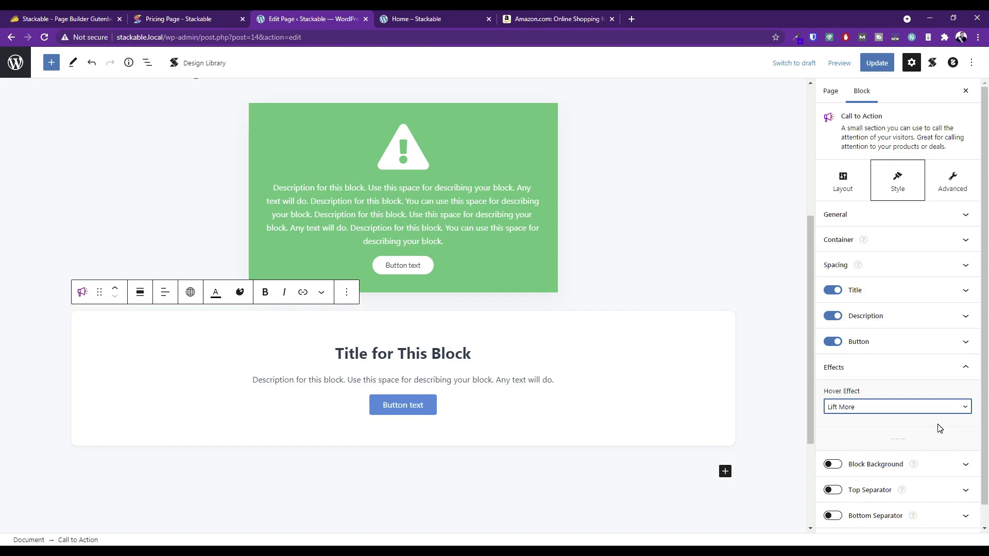
# Try the Lift w/ shadow, Staggered lift w/ shadow and Scale hover effects on the Call to Action block
pyautogui.click(876, 412)
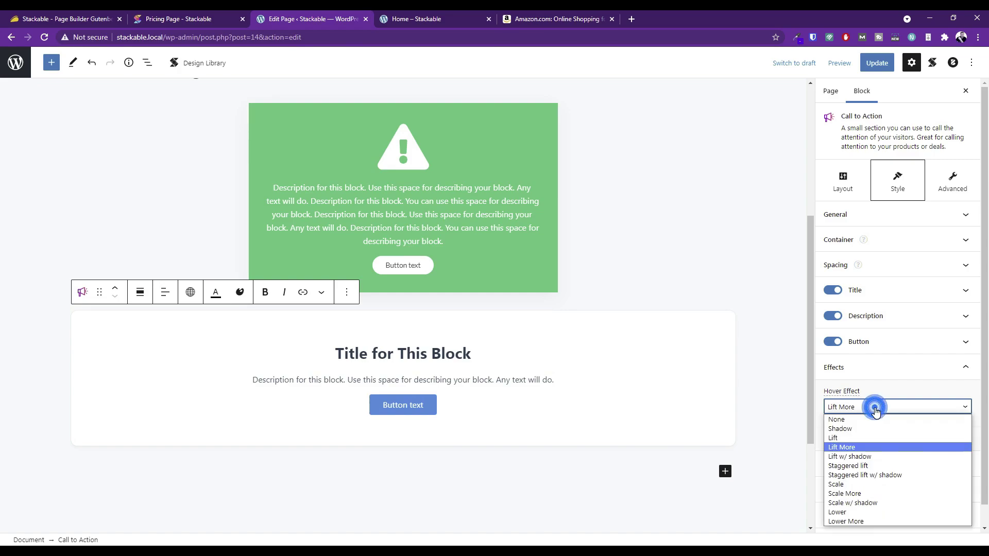
pyautogui.click(869, 457)
pyautogui.click(888, 410)
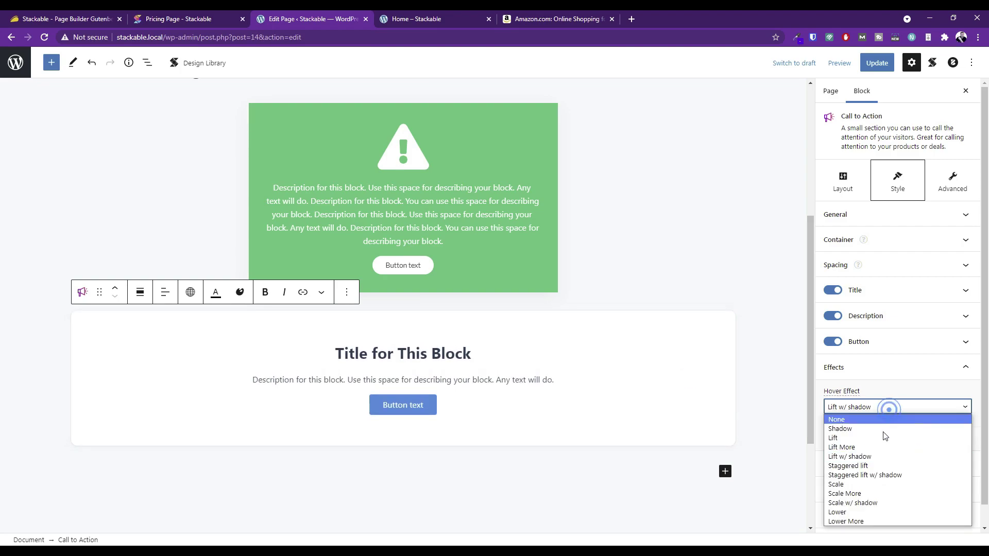
pyautogui.click(879, 475)
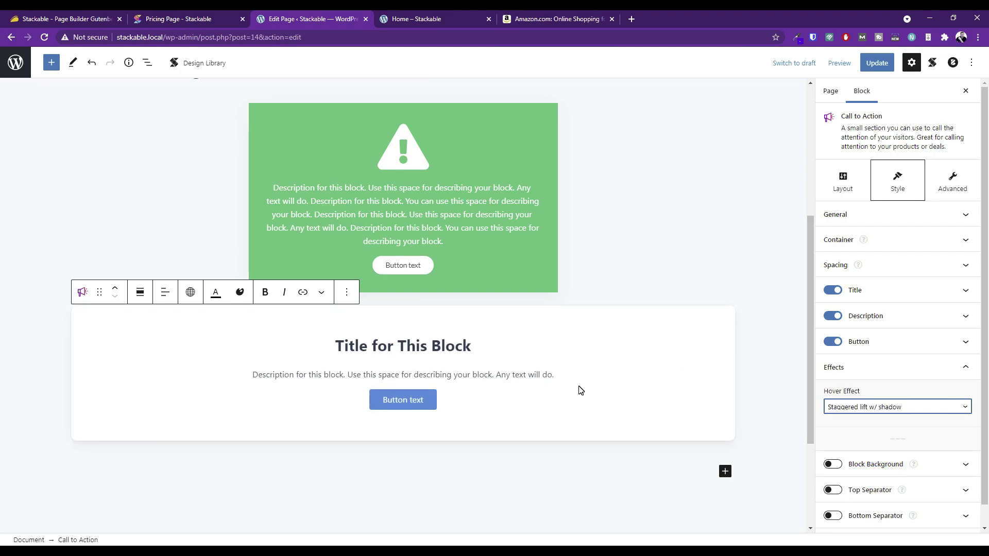
pyautogui.click(882, 415)
pyautogui.click(864, 493)
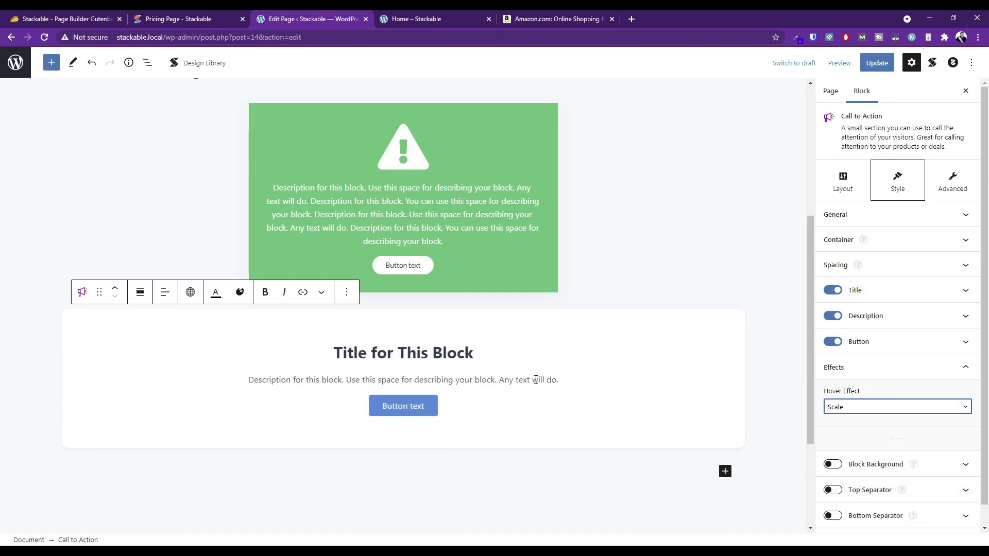
# Try the Lower and Shadow hover effects on the Call to Action block and return the hover effect to None
pyautogui.click(879, 406)
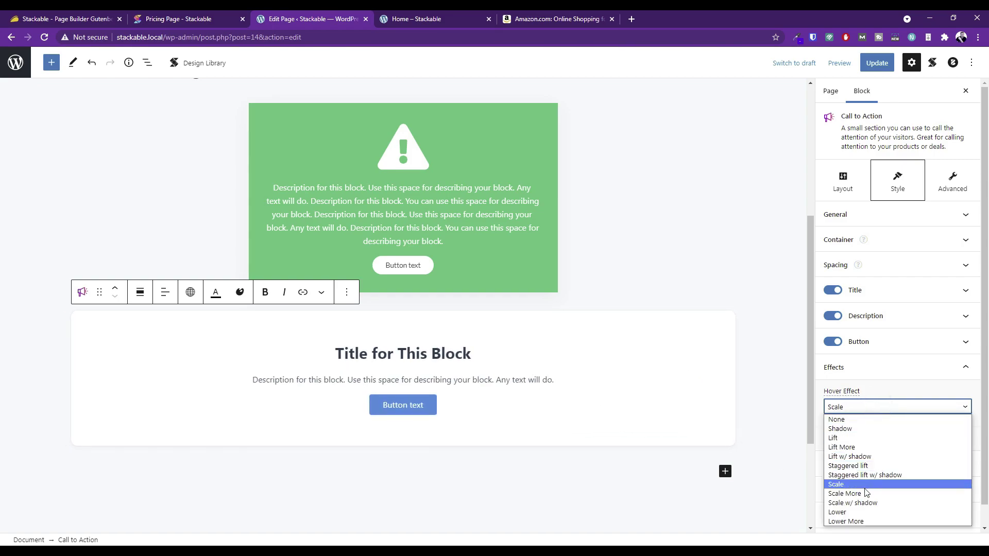
pyautogui.click(851, 512)
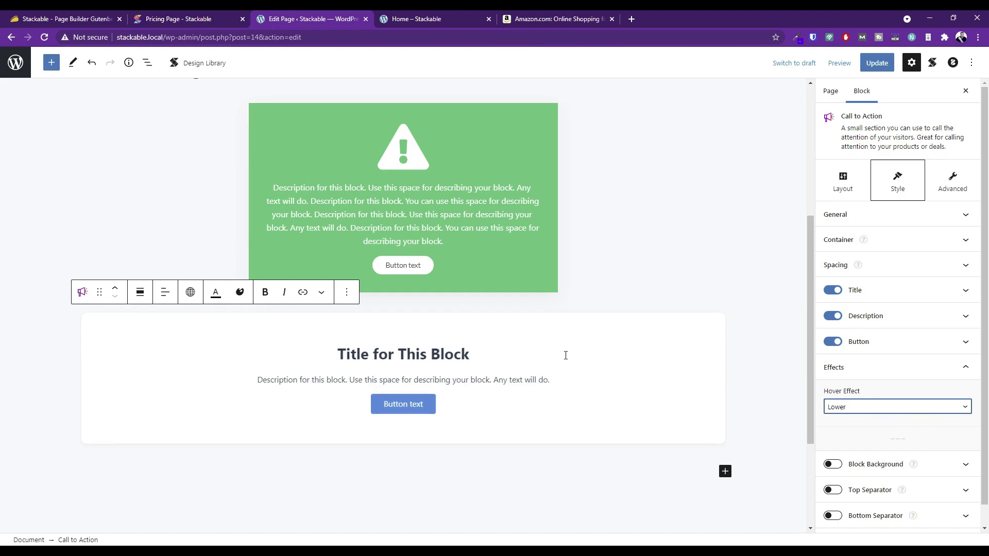
pyautogui.click(878, 411)
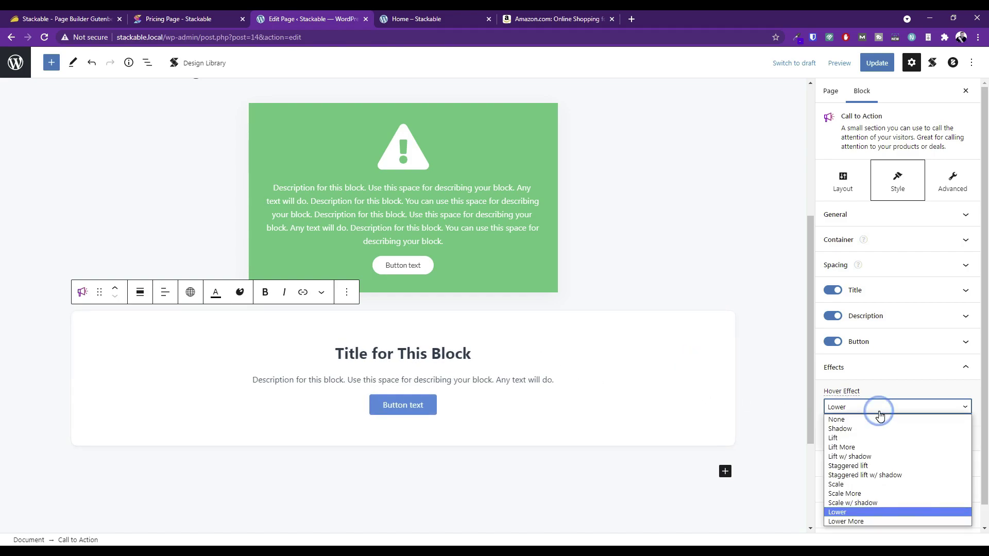
pyautogui.click(865, 434)
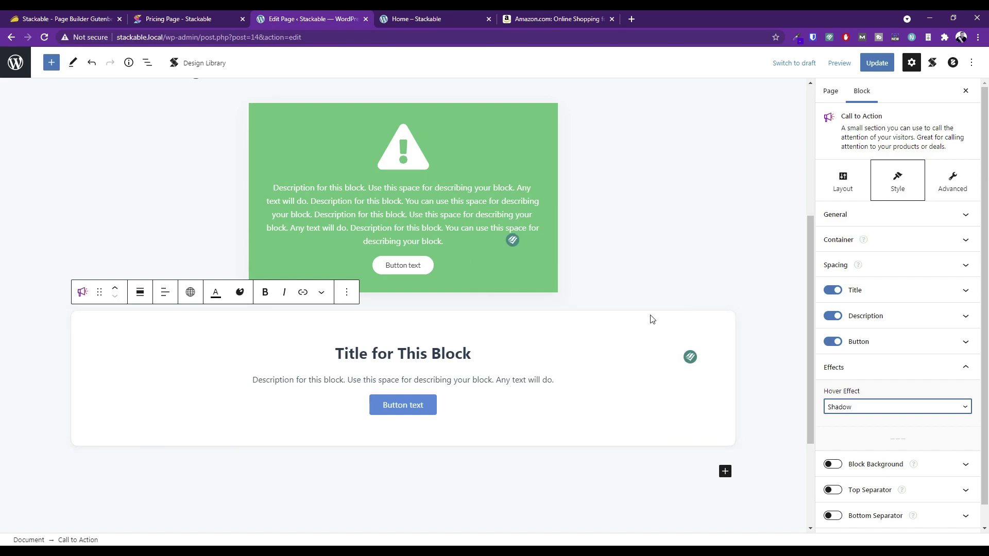
pyautogui.click(884, 410)
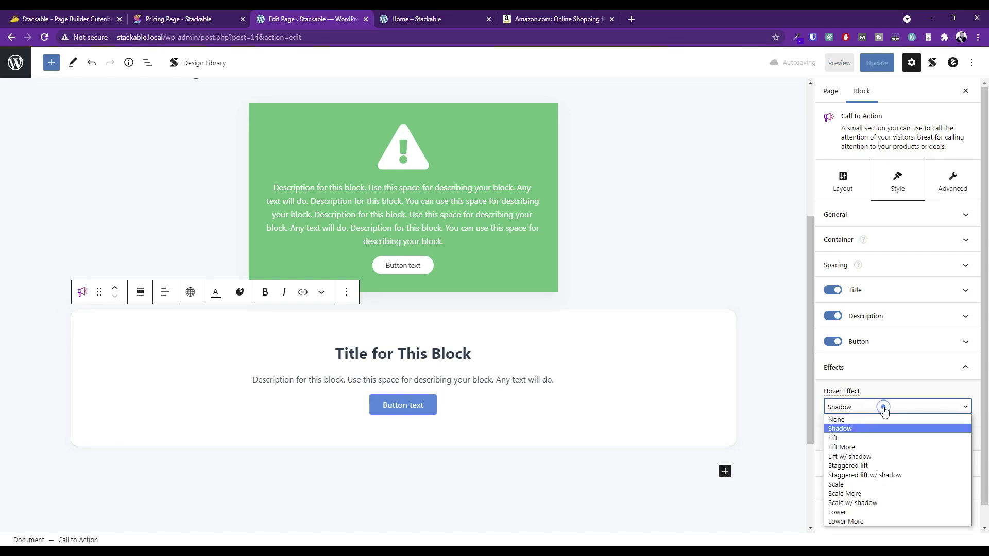
pyautogui.click(863, 424)
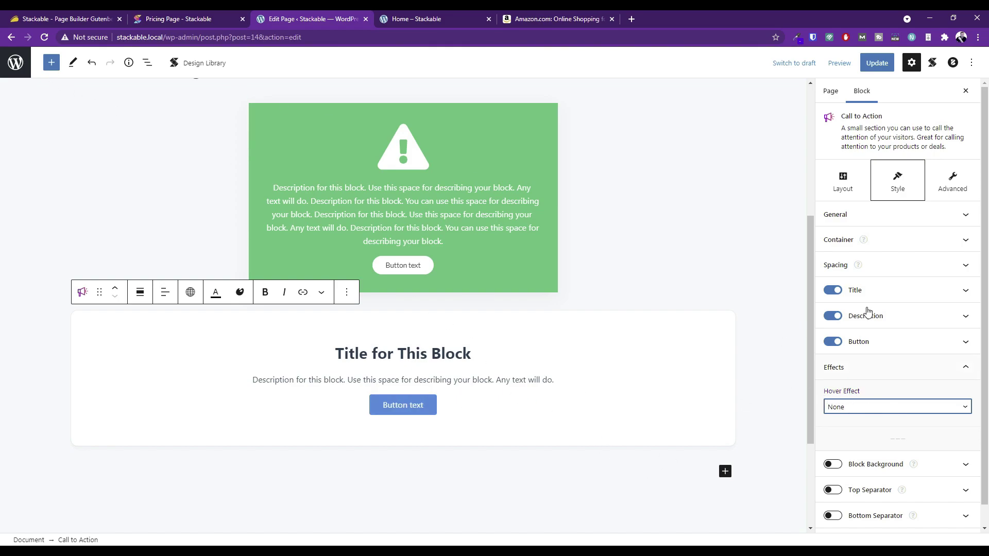
# Add a Stackable Feature Grid block below the Call to Action block and set its layout to Zigzag after trying Large Mid
pyautogui.click(725, 476)
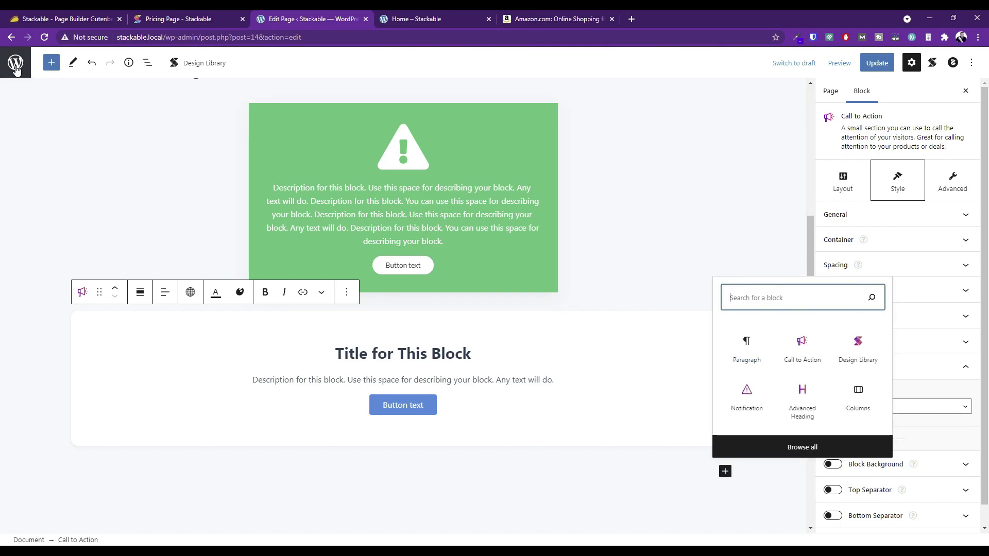
pyautogui.click(58, 71)
pyautogui.click(58, 73)
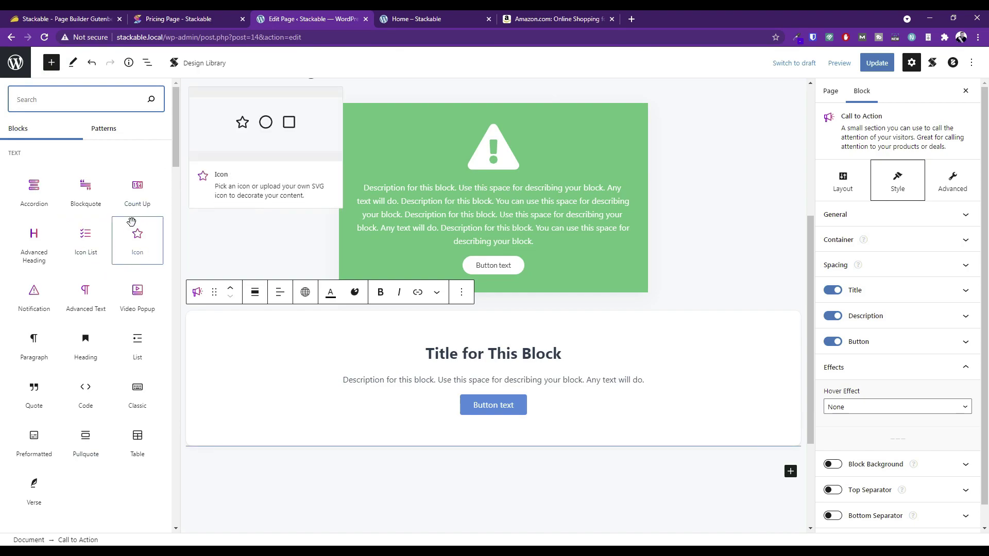
pyautogui.scroll(-9, 127, 284)
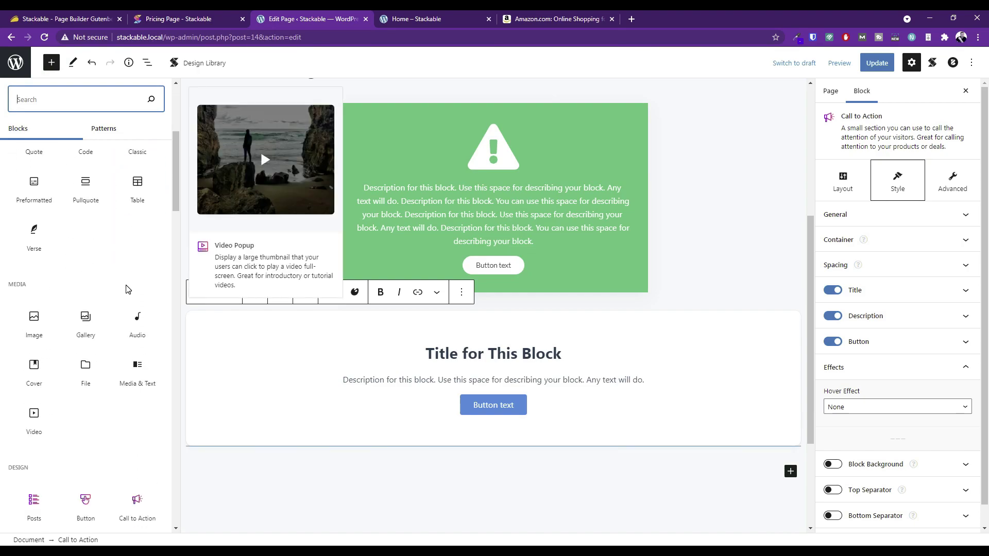
pyautogui.scroll(-3, 127, 288)
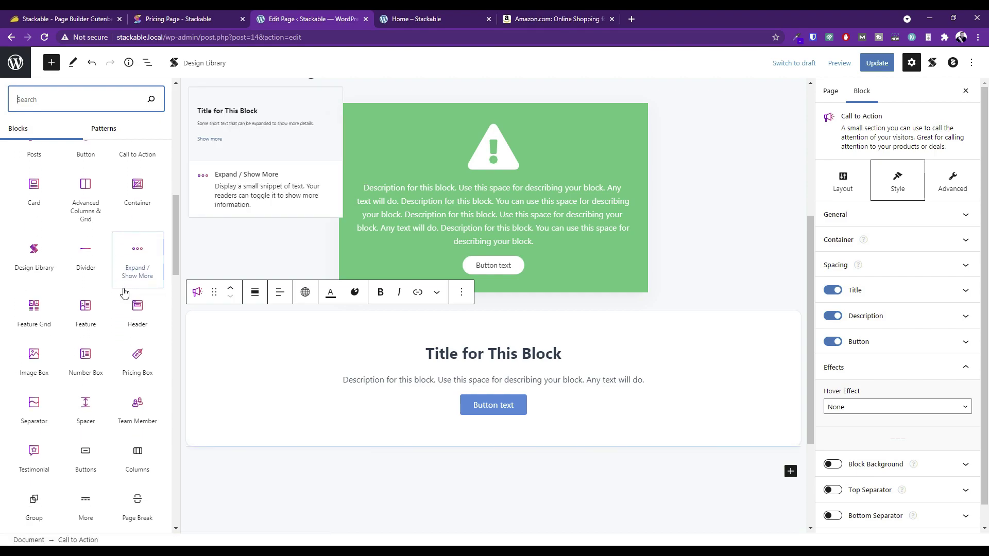
pyautogui.scroll(1, 122, 293)
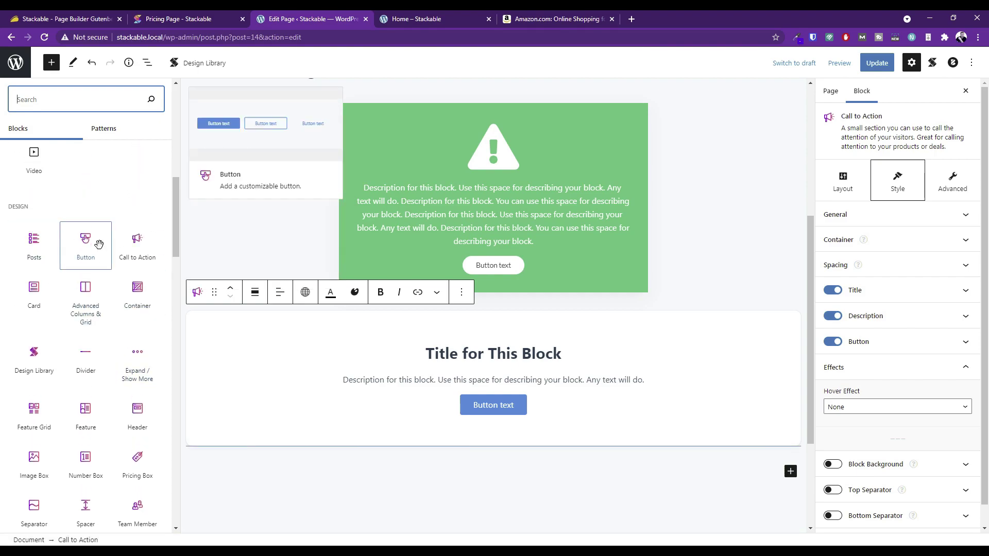
pyautogui.scroll(-2, 111, 317)
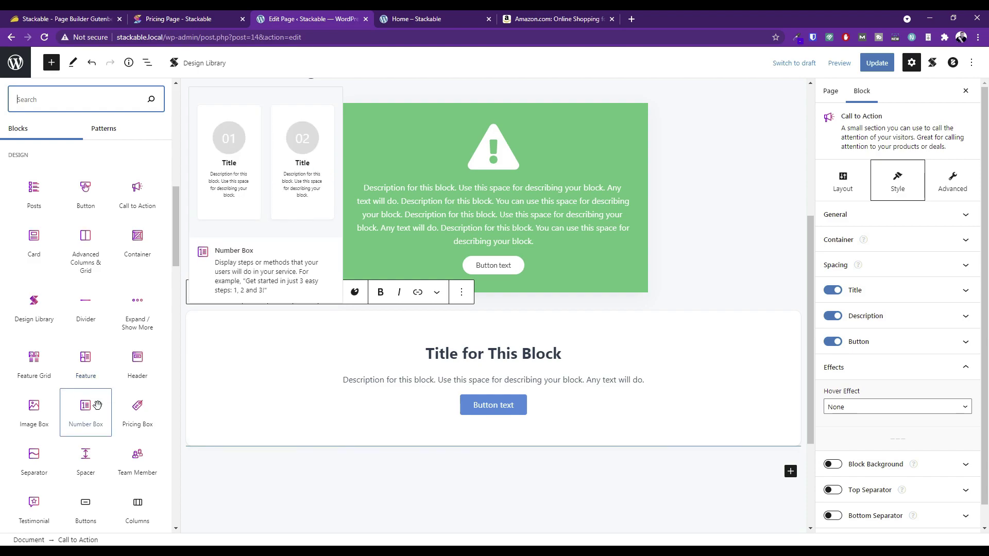
pyautogui.scroll(-15, 98, 405)
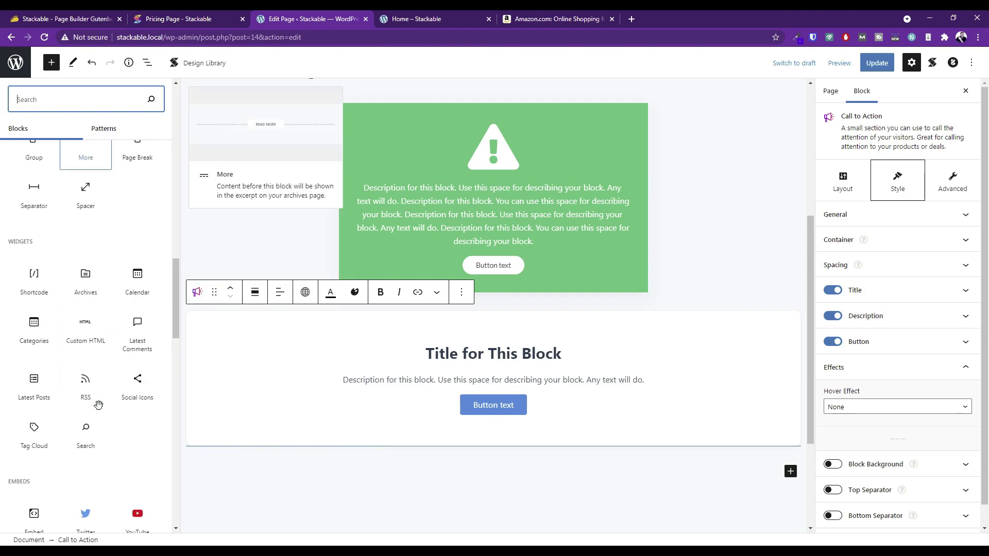
pyautogui.scroll(-10, 97, 406)
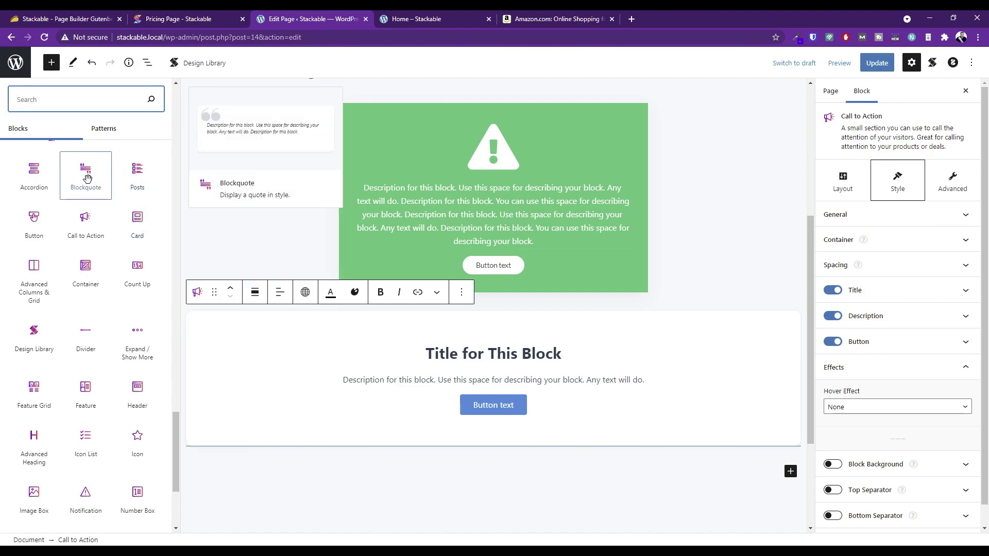
pyautogui.click(34, 390)
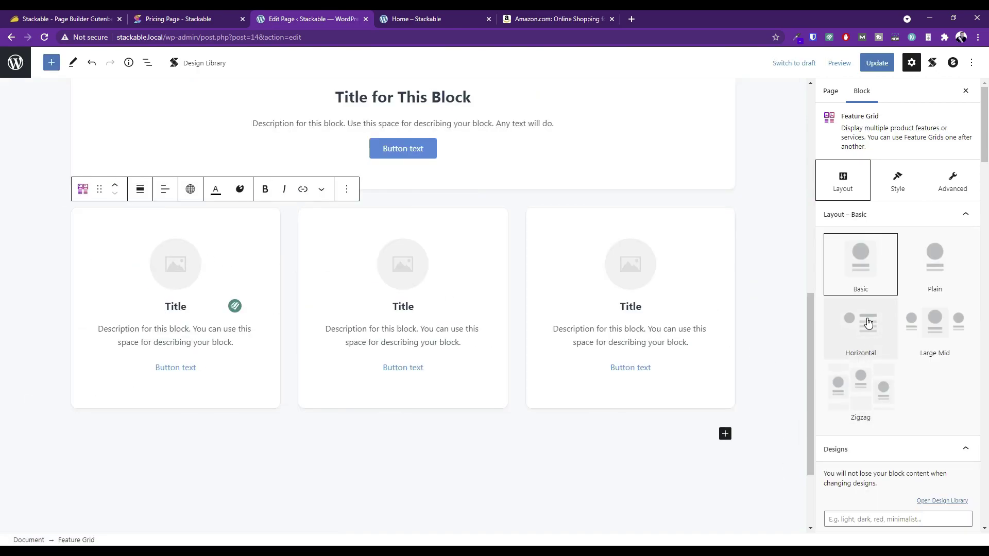
pyautogui.click(930, 333)
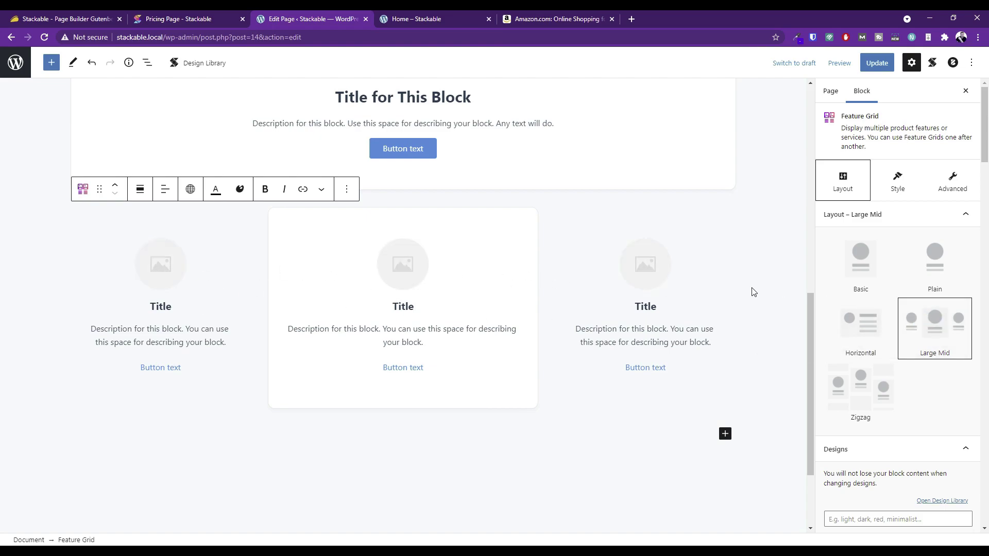
pyautogui.click(849, 389)
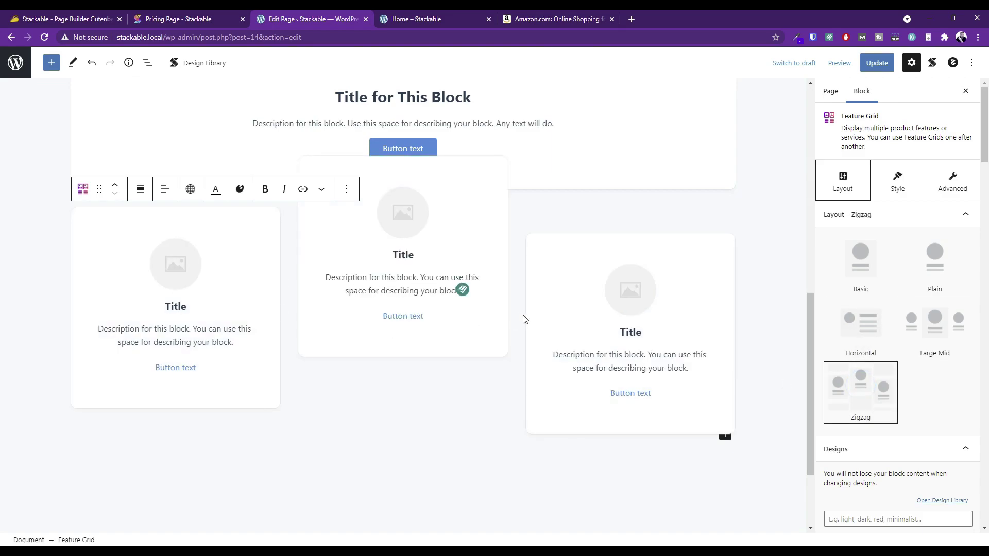
# Upload the "computer help.jpg" picture from the Brizy Cloud folder in Pictures as the middle feature's image
pyautogui.click(397, 214)
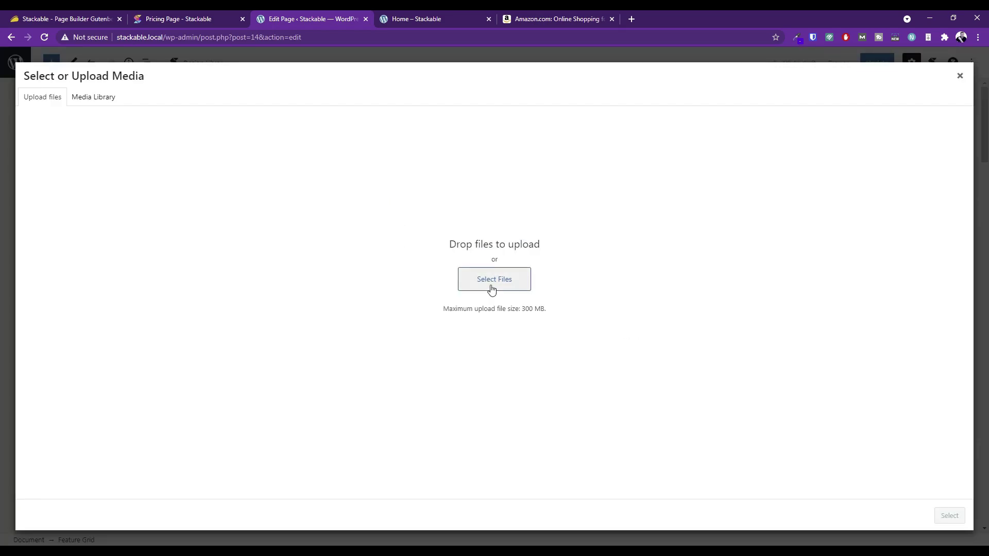
pyautogui.click(100, 103)
pyautogui.click(51, 95)
pyautogui.click(492, 278)
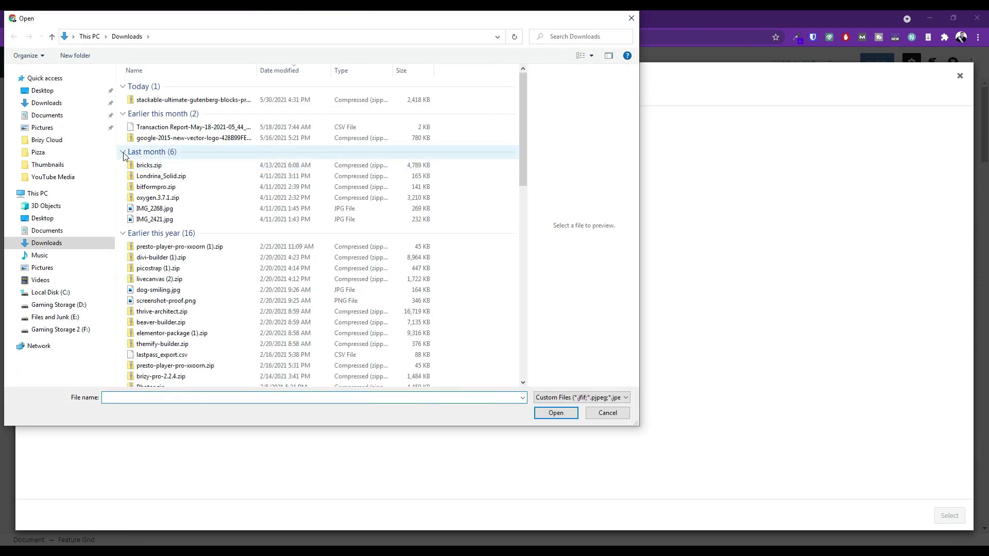
pyautogui.click(42, 268)
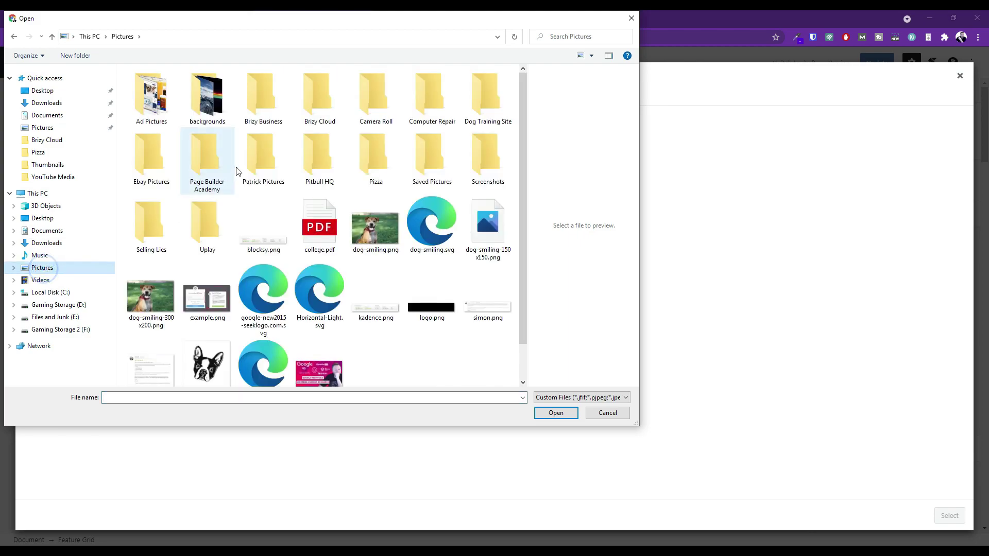
pyautogui.doubleClick(318, 93)
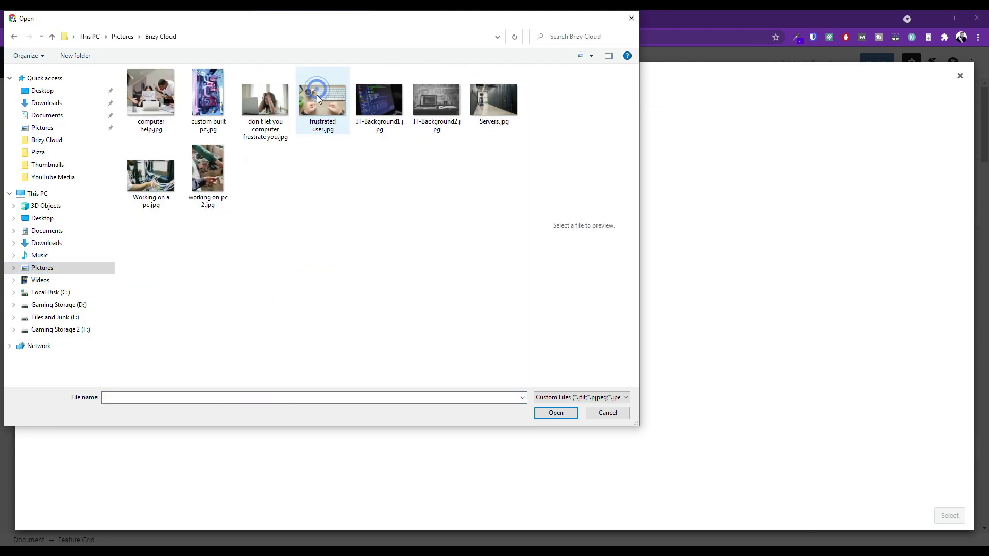
pyautogui.click(170, 115)
pyautogui.click(559, 413)
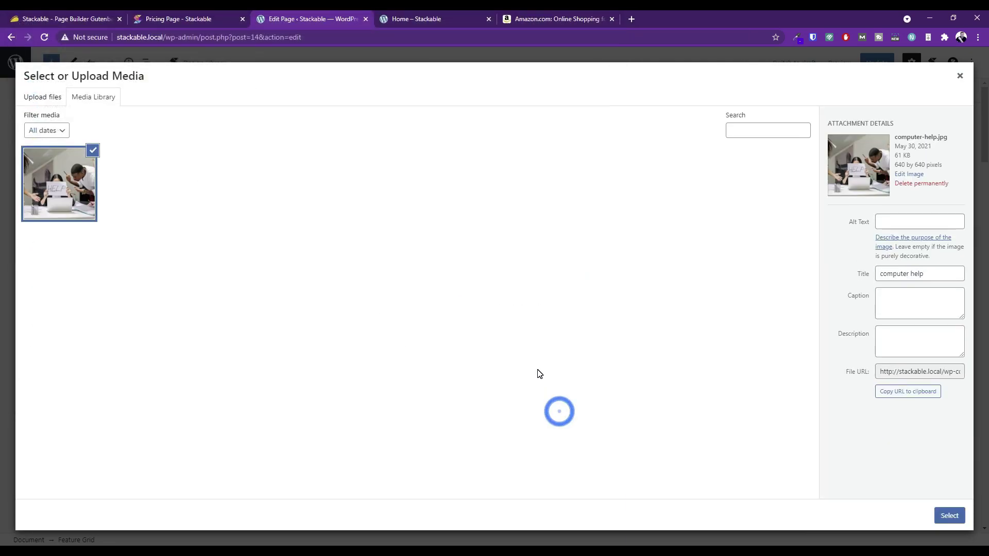
pyautogui.click(953, 517)
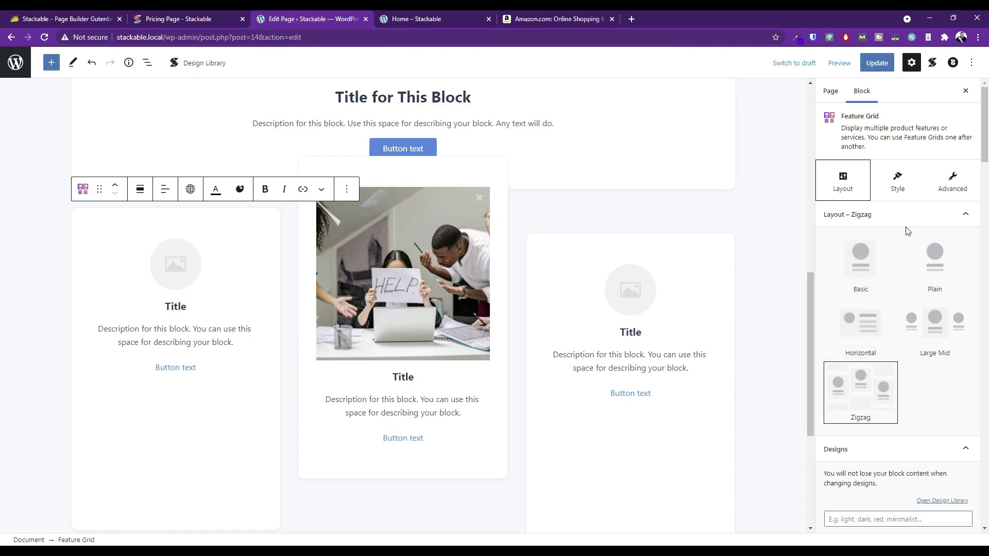
# Look through the ready-made designs offered for the Feature Grid block
pyautogui.scroll(-10, 896, 255)
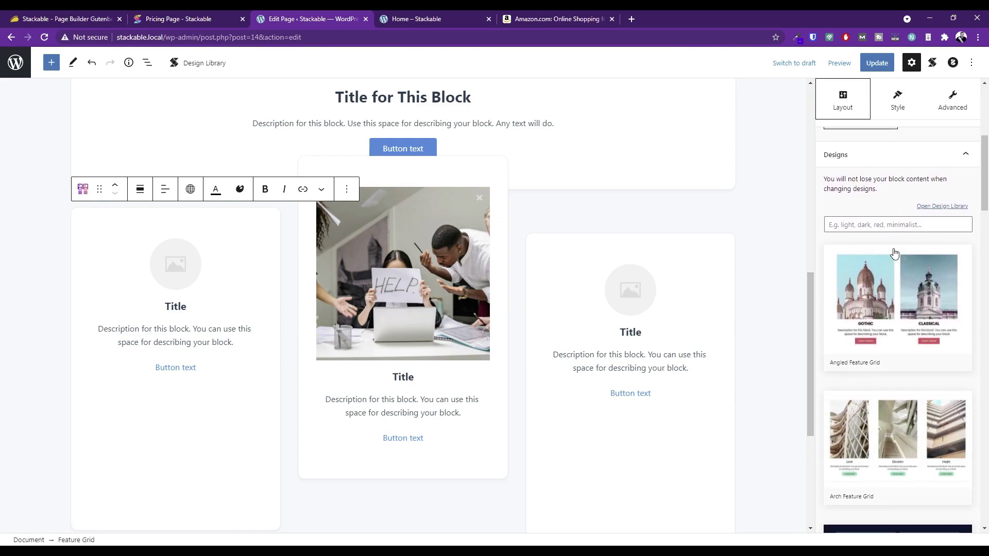
pyautogui.scroll(-8, 899, 330)
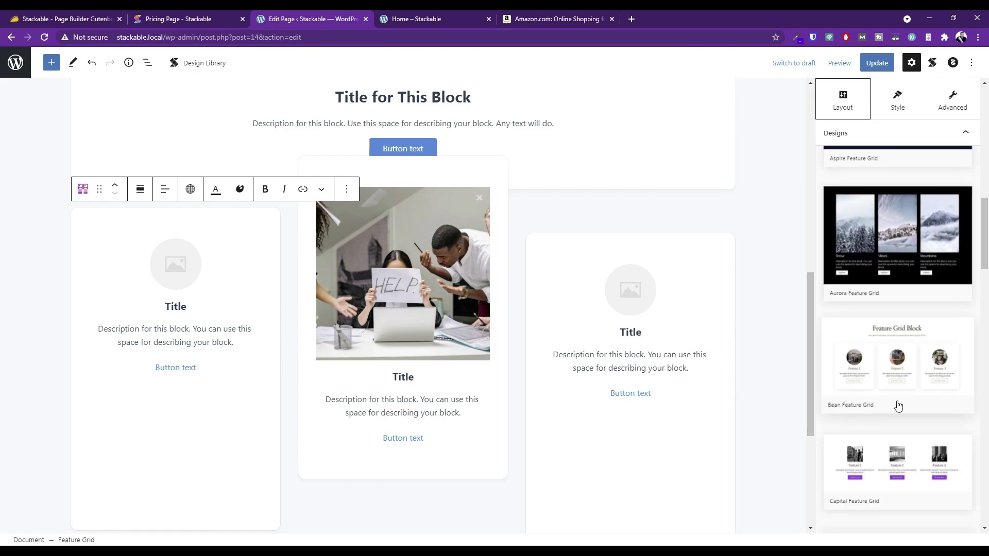
pyautogui.scroll(-1, 906, 356)
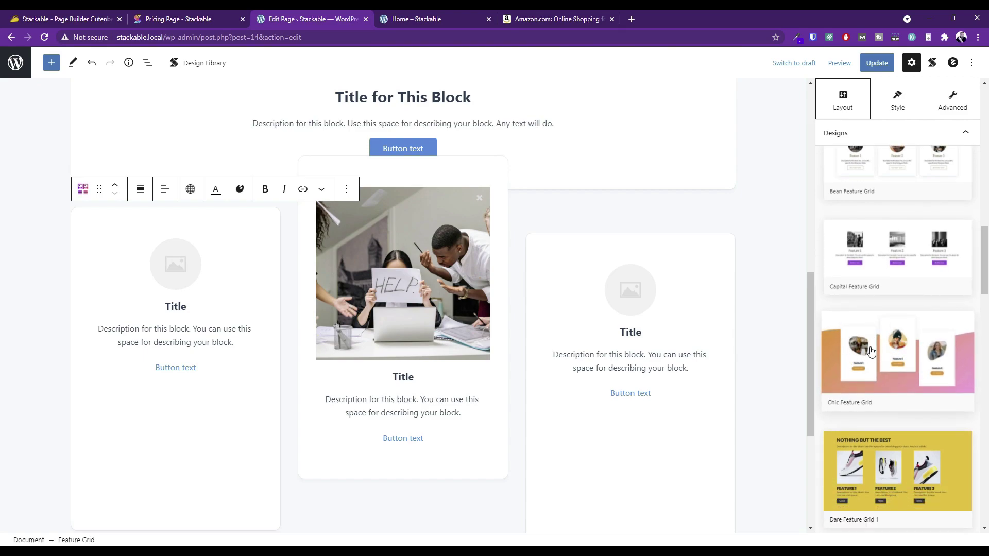
pyautogui.scroll(15, 901, 335)
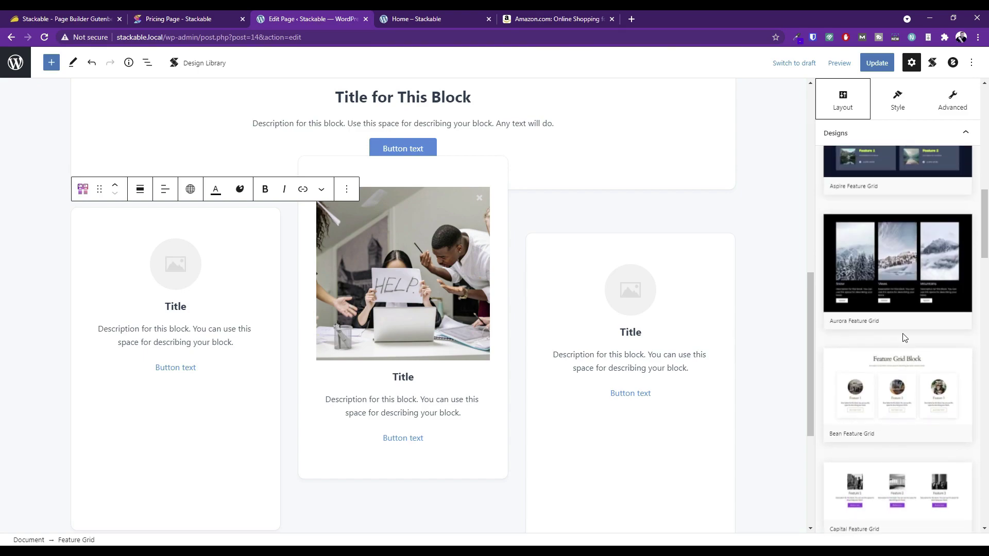
# Show the image shape options in the Feature Grid's style settings and try the Blob 25, Blob 26 and Blob 24 shapes
pyautogui.click(892, 109)
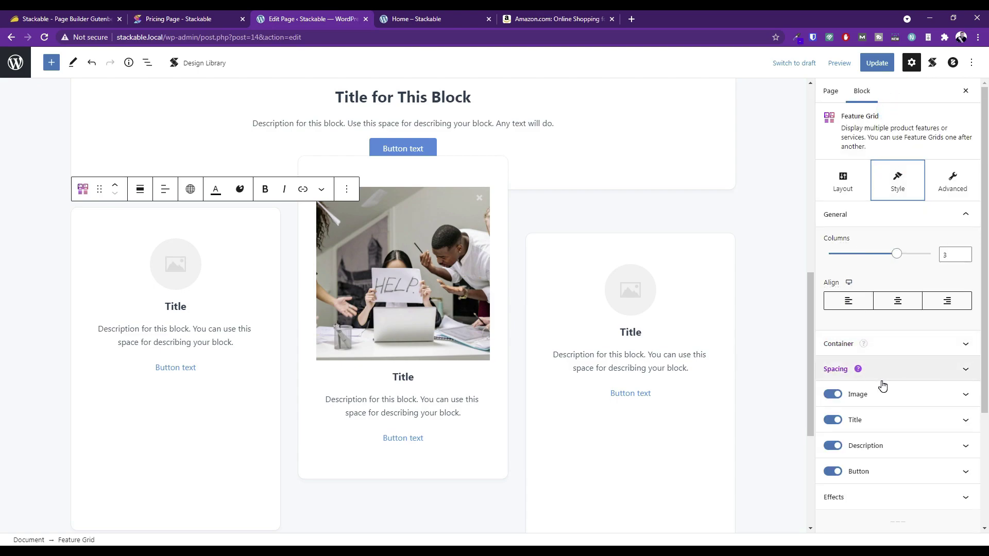
pyautogui.scroll(-1, 883, 386)
pyautogui.scroll(-2, 892, 351)
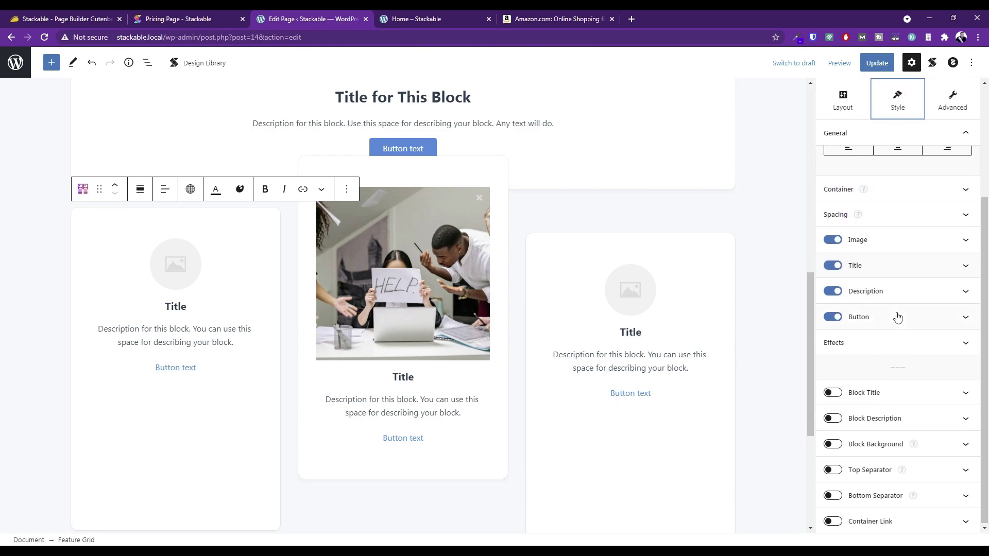
pyautogui.click(894, 242)
pyautogui.scroll(2, 904, 278)
pyautogui.scroll(-8, 912, 288)
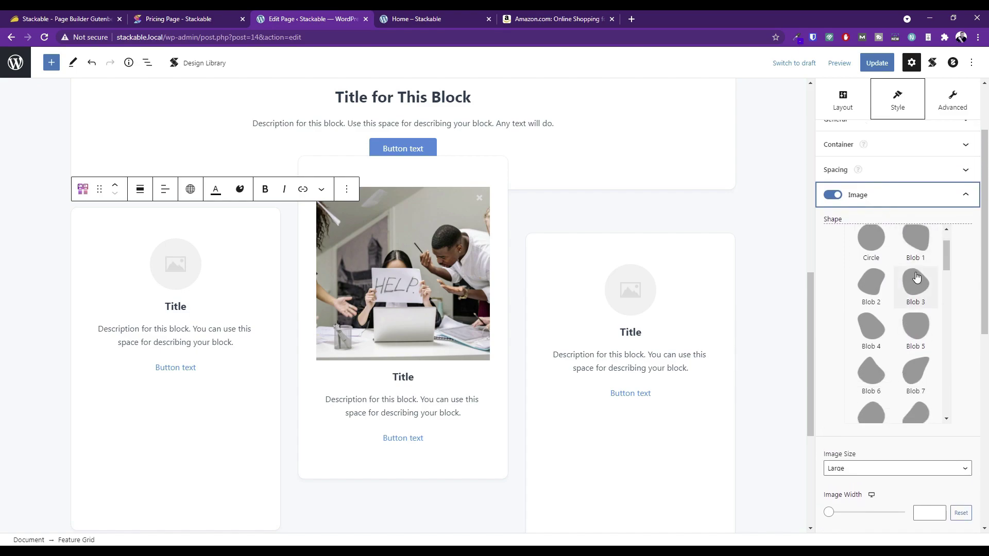
pyautogui.scroll(-3, 917, 301)
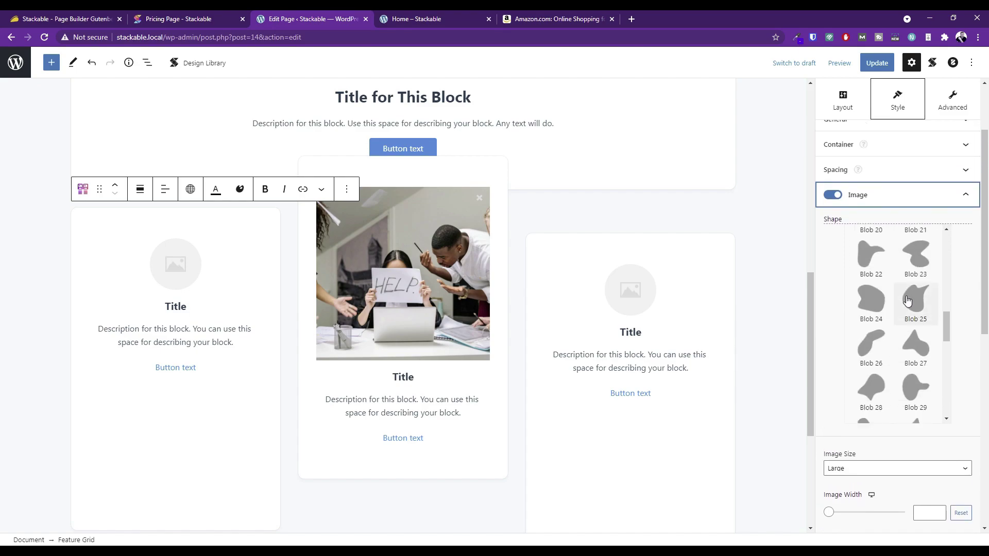
pyautogui.click(919, 308)
pyautogui.click(870, 345)
pyautogui.click(867, 320)
pyautogui.click(869, 268)
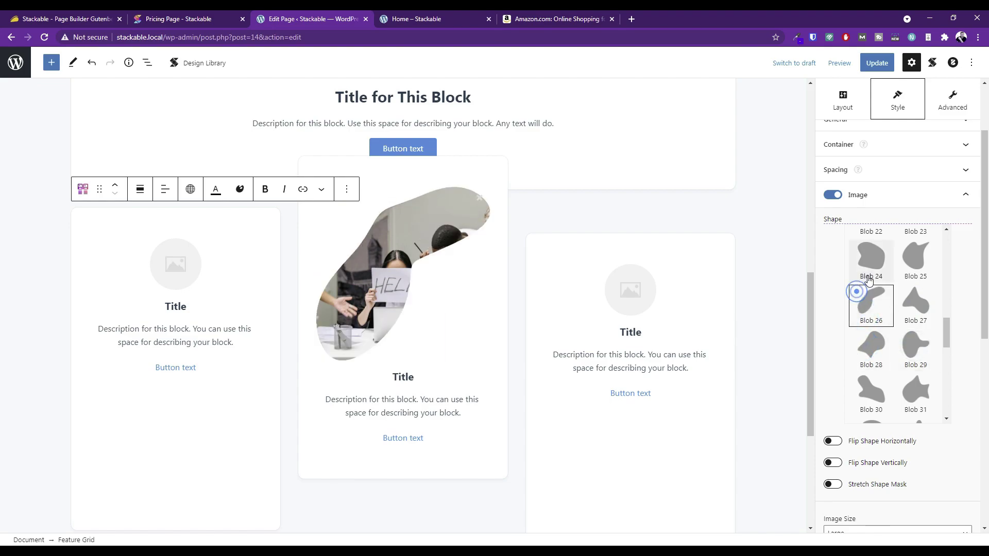
# Try the Blob 25, Blob 27, Blob 31 and Blob 30 shapes on the Feature Grid image
pyautogui.click(915, 265)
pyautogui.click(922, 309)
pyautogui.click(914, 392)
pyautogui.click(867, 394)
# Try the Blob 34, 35, 33, 32, 37, 39 and 38 shapes on the Feature Grid image
pyautogui.scroll(-3, 875, 360)
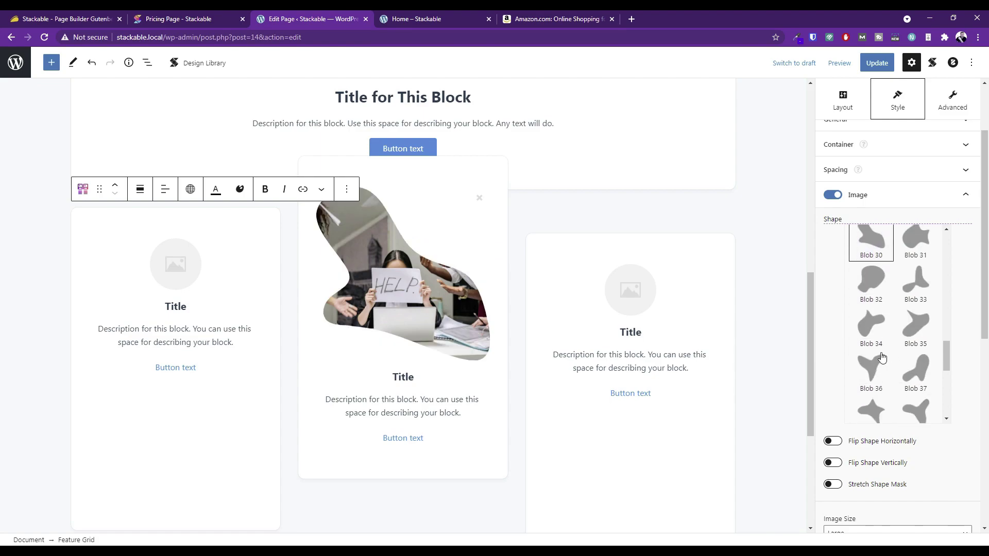
pyautogui.click(871, 326)
pyautogui.click(917, 329)
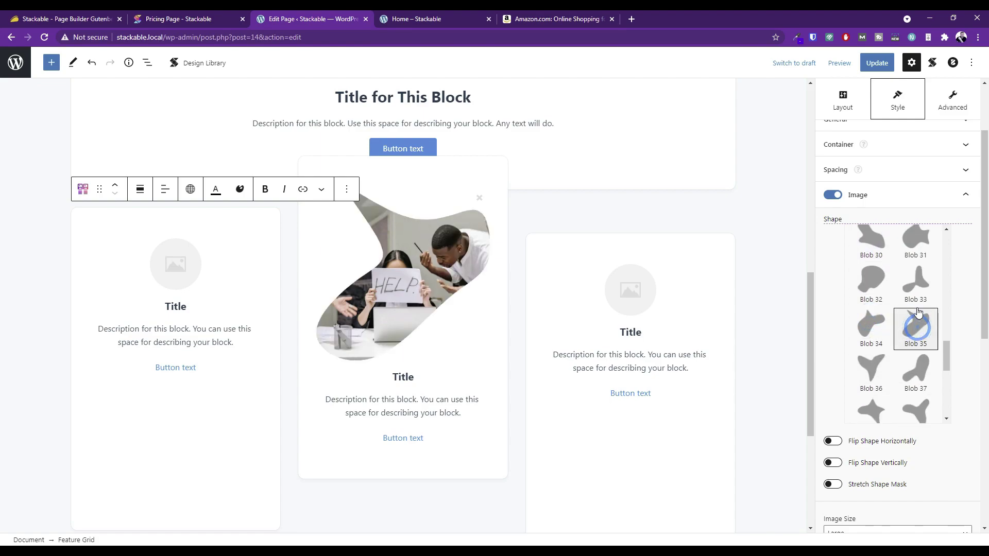
pyautogui.click(915, 281)
pyautogui.click(880, 304)
pyautogui.click(922, 374)
pyautogui.click(918, 412)
pyautogui.click(869, 414)
# Try the shapes from Blob 40 to Blob 47 on the Feature Grid image
pyautogui.scroll(-2, 870, 391)
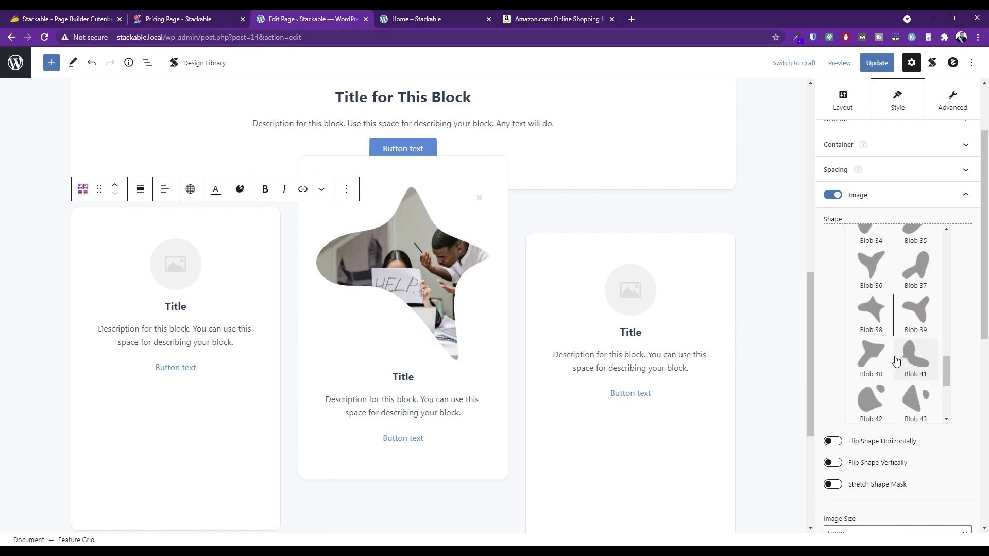
pyautogui.click(870, 358)
pyautogui.click(915, 356)
pyautogui.click(918, 396)
pyautogui.click(871, 397)
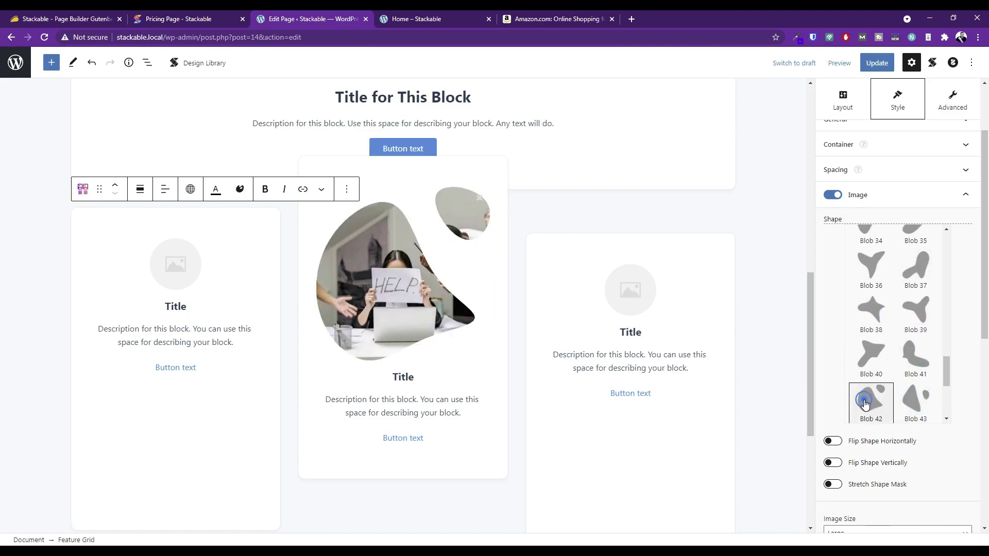
pyautogui.scroll(-2, 881, 360)
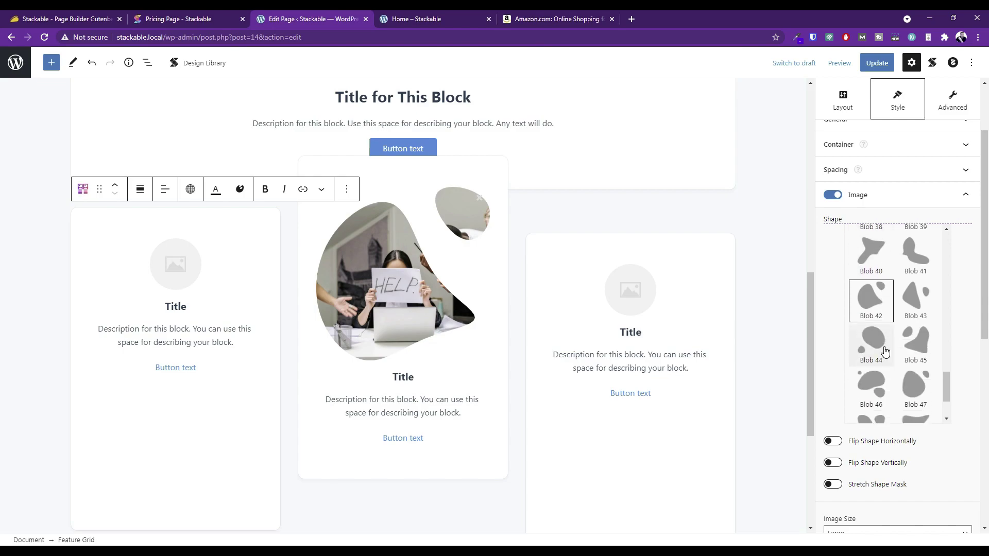
pyautogui.click(873, 339)
pyautogui.click(918, 350)
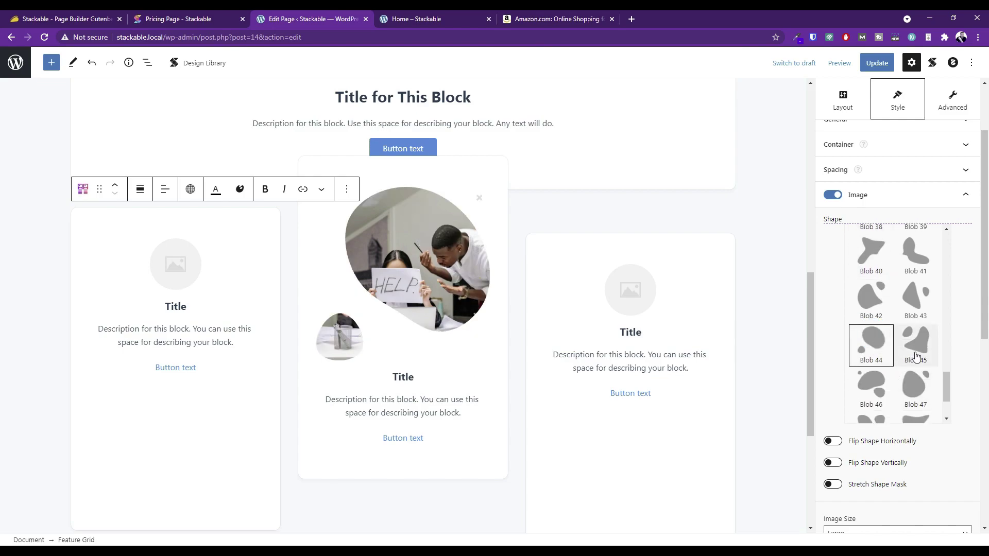
pyautogui.click(911, 386)
pyautogui.click(872, 388)
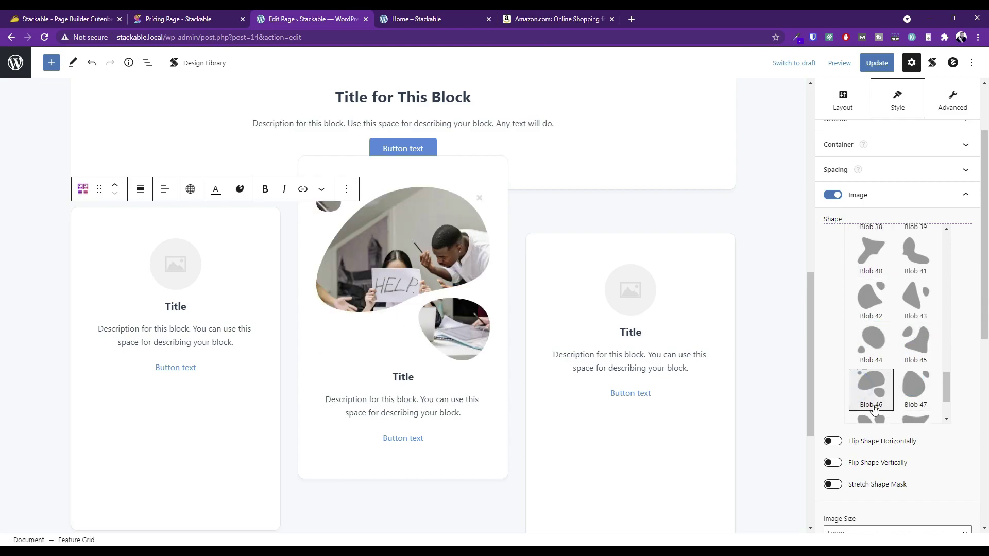
# Try the Blob 49 and Blob 48 shapes on the Feature Grid image and set its shape to Blob 51
pyautogui.scroll(-1, 946, 418)
pyautogui.click(916, 379)
pyautogui.click(874, 380)
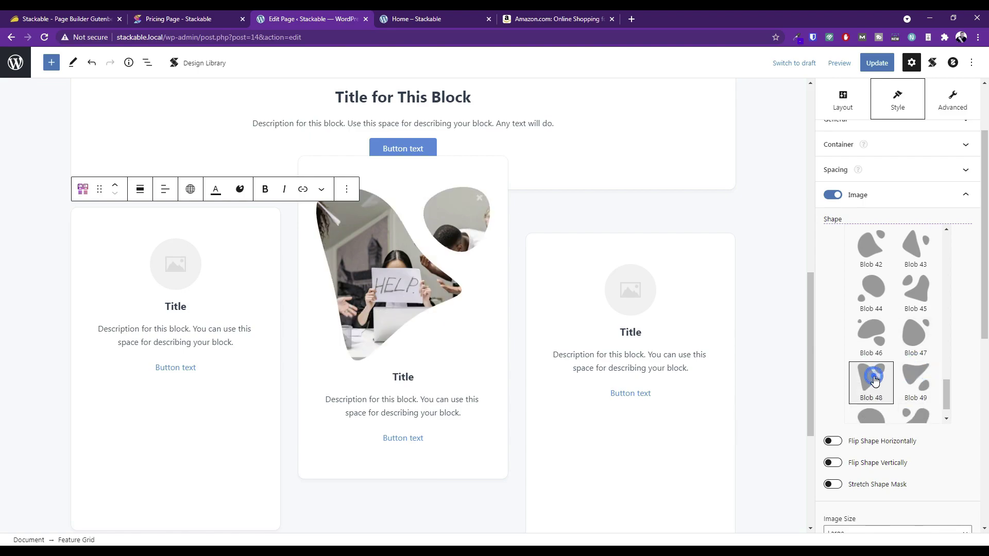
pyautogui.scroll(-1, 883, 378)
pyautogui.click(915, 349)
pyautogui.click(915, 390)
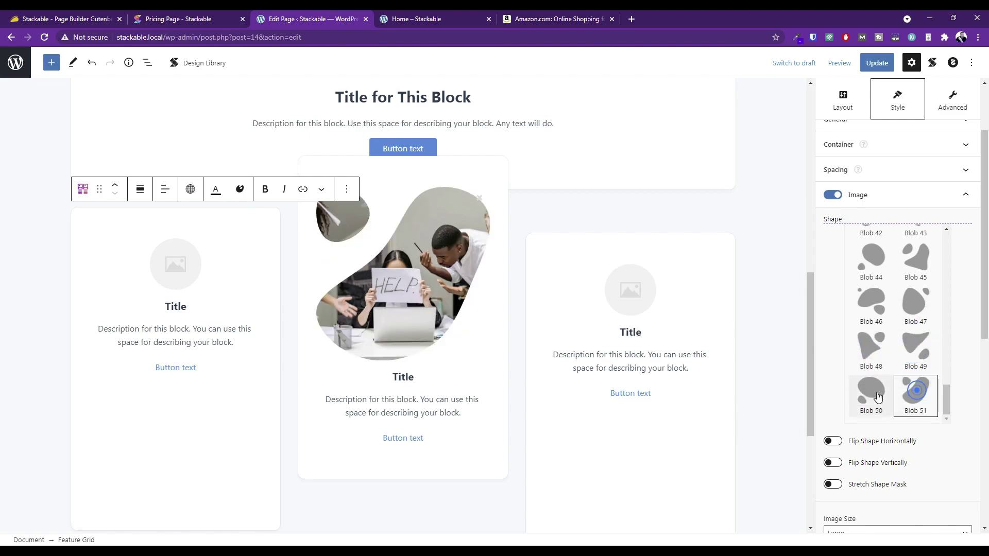
# Try the Blob 50, 51, 13, 11, 10 and 9 shapes on the Feature Grid image and set its shape to Blob 8
pyautogui.click(871, 395)
pyautogui.click(930, 393)
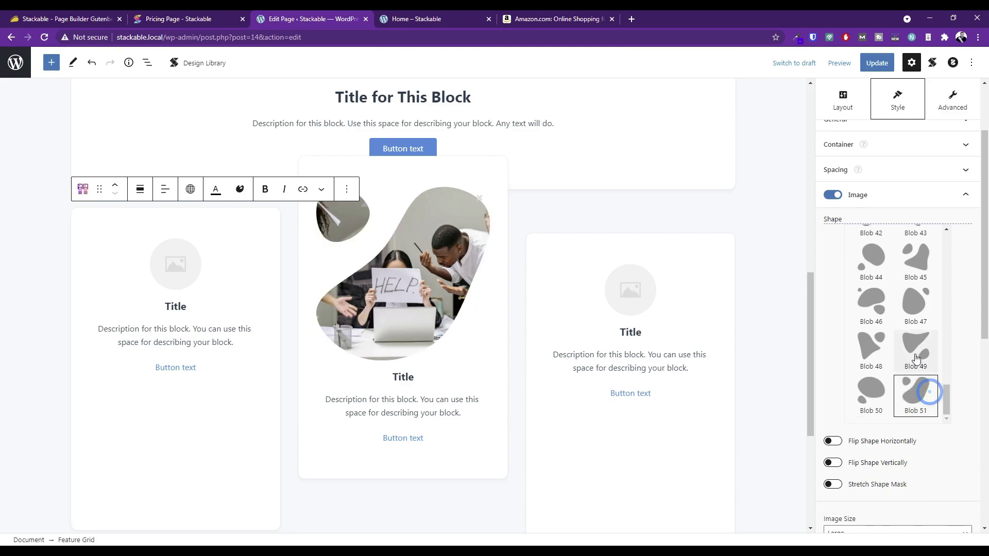
pyautogui.scroll(15, 916, 345)
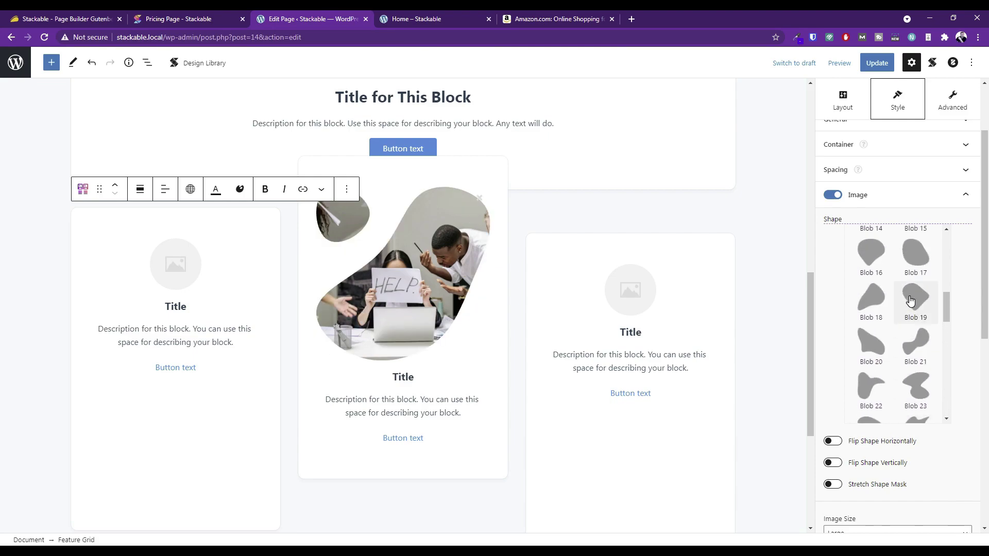
pyautogui.click(916, 374)
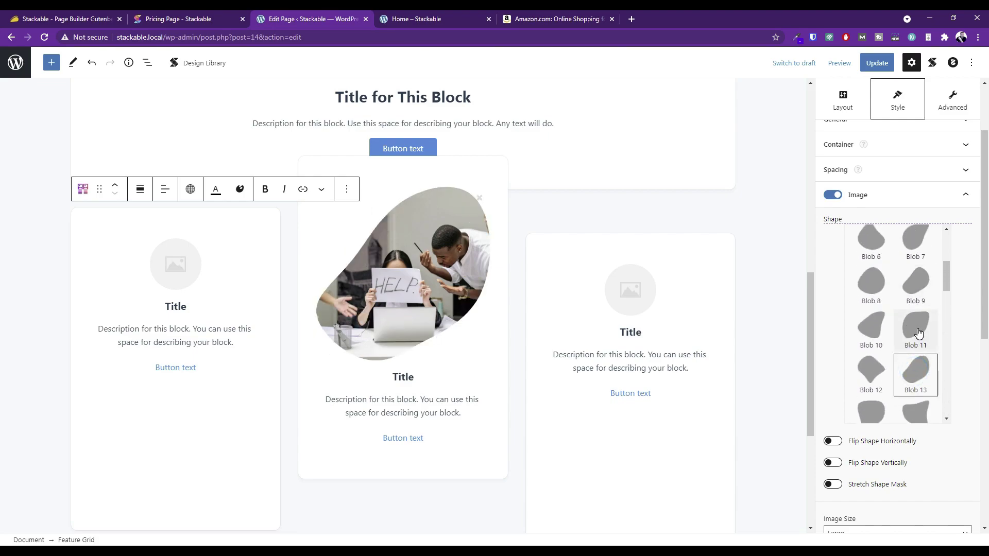
pyautogui.click(919, 333)
pyautogui.click(874, 327)
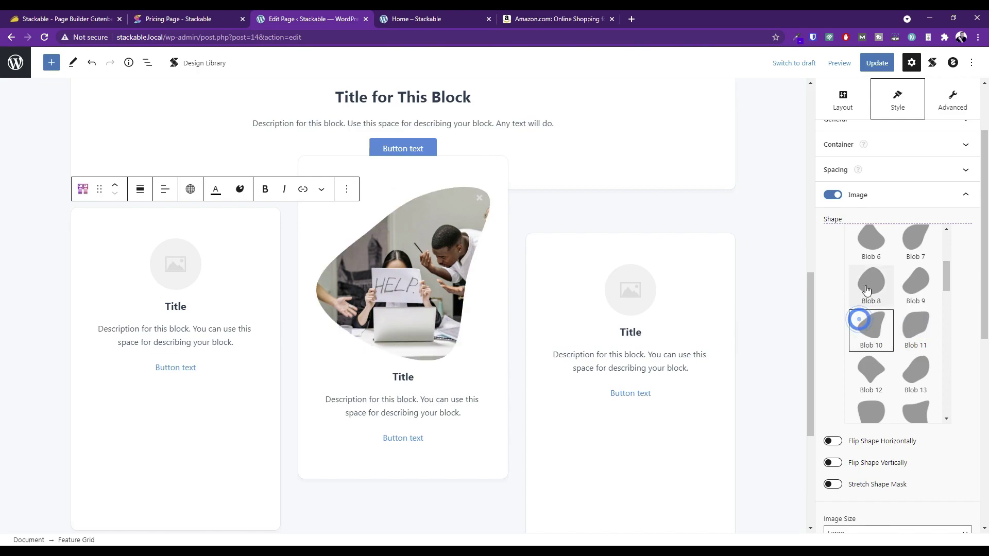
pyautogui.click(871, 283)
pyautogui.click(914, 293)
pyautogui.click(871, 284)
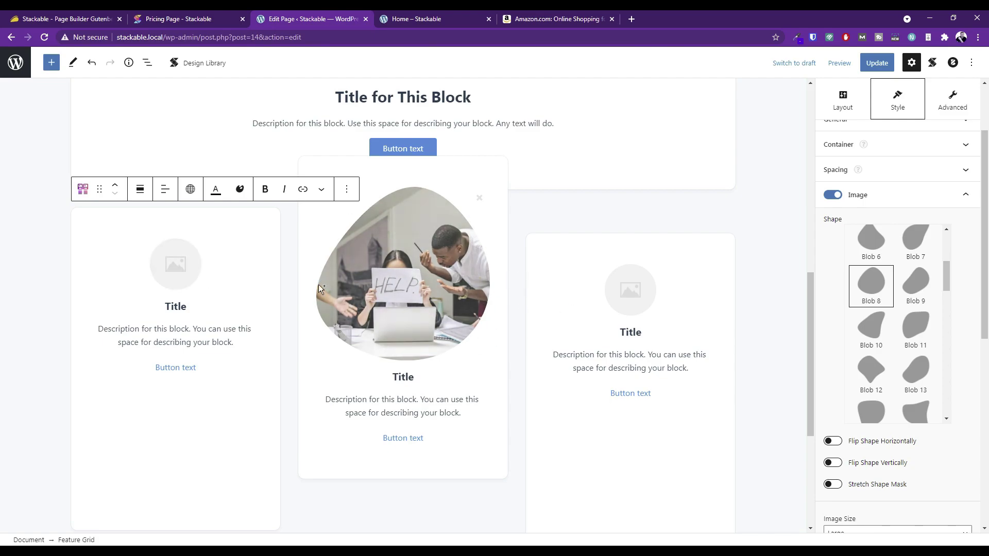
# Try the Stretch Shape Mask option on the Feature Grid image, switch it off again and deselect the block
pyautogui.scroll(2, 891, 335)
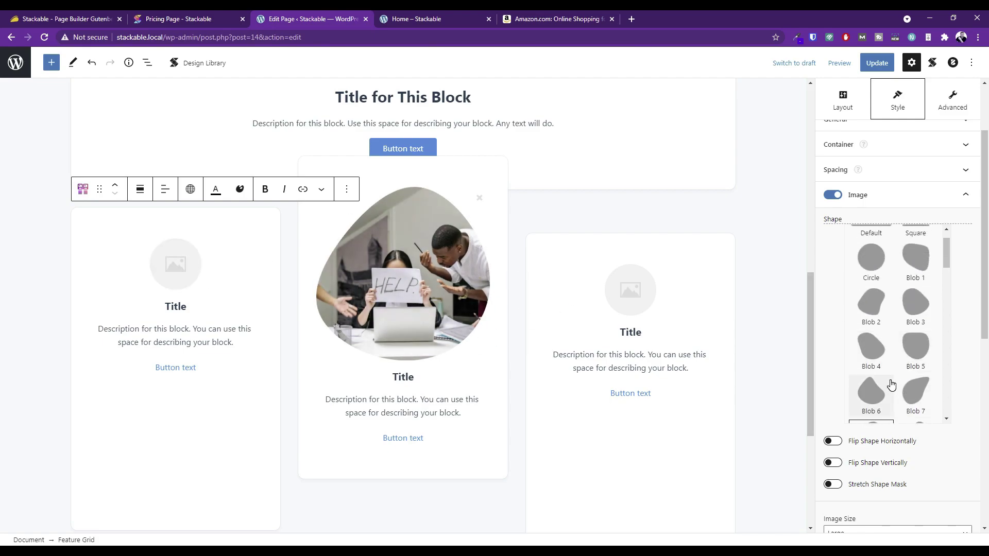
pyautogui.click(833, 485)
pyautogui.click(833, 485)
pyautogui.scroll(-4, 896, 443)
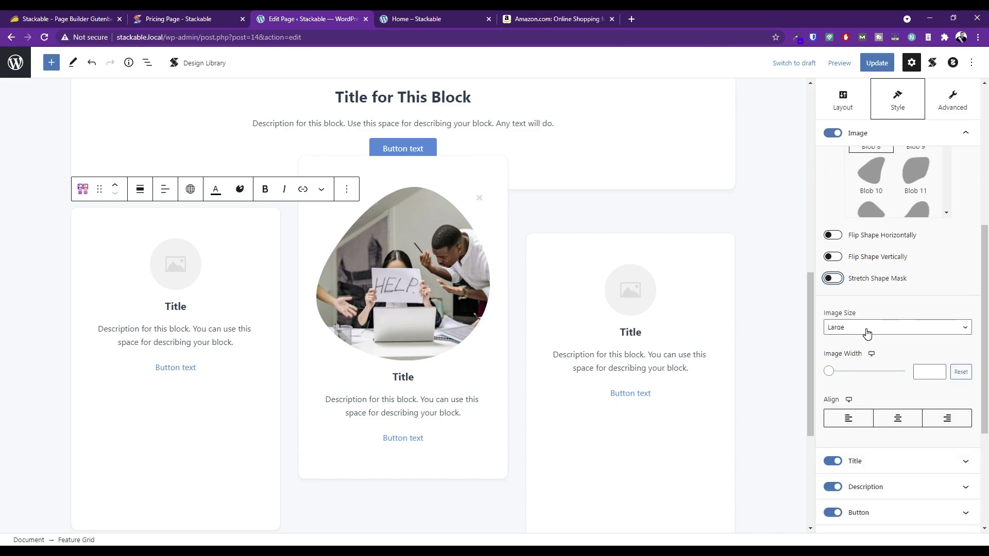
pyautogui.scroll(-2, 867, 334)
pyautogui.click(38, 298)
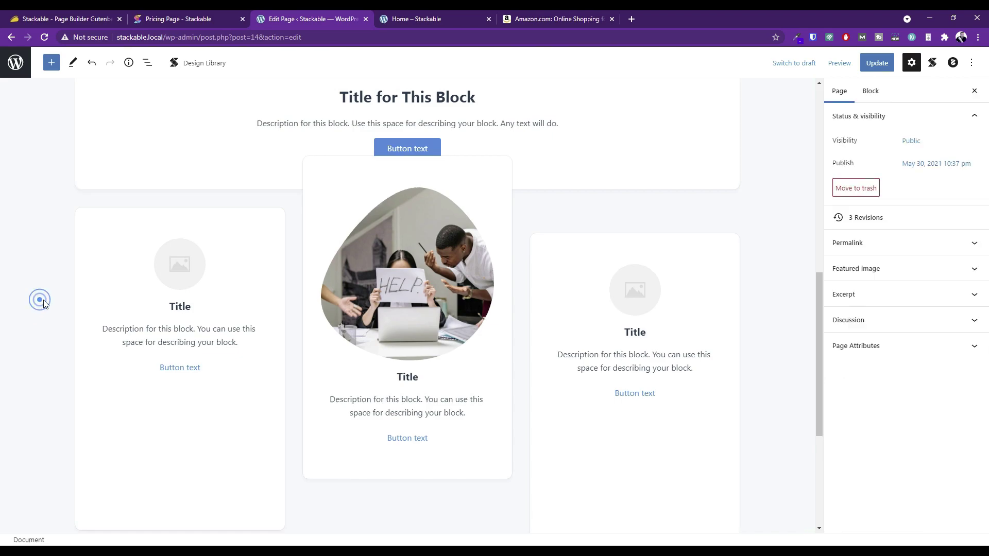
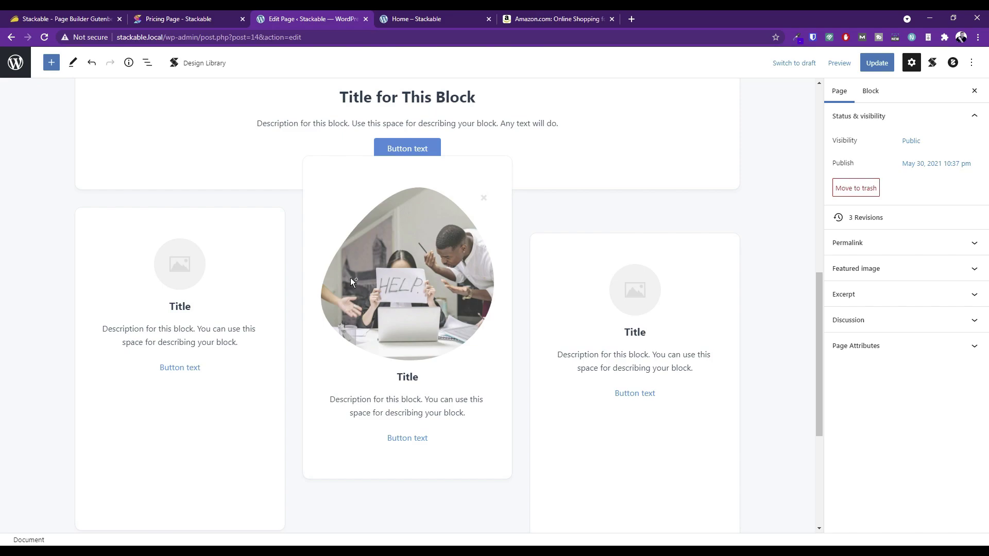
# Upload "don't let you computer frustrate you.jpg" and insert it as the image of the Feature Grid's first column
pyautogui.scroll(1, 351, 278)
pyautogui.click(182, 317)
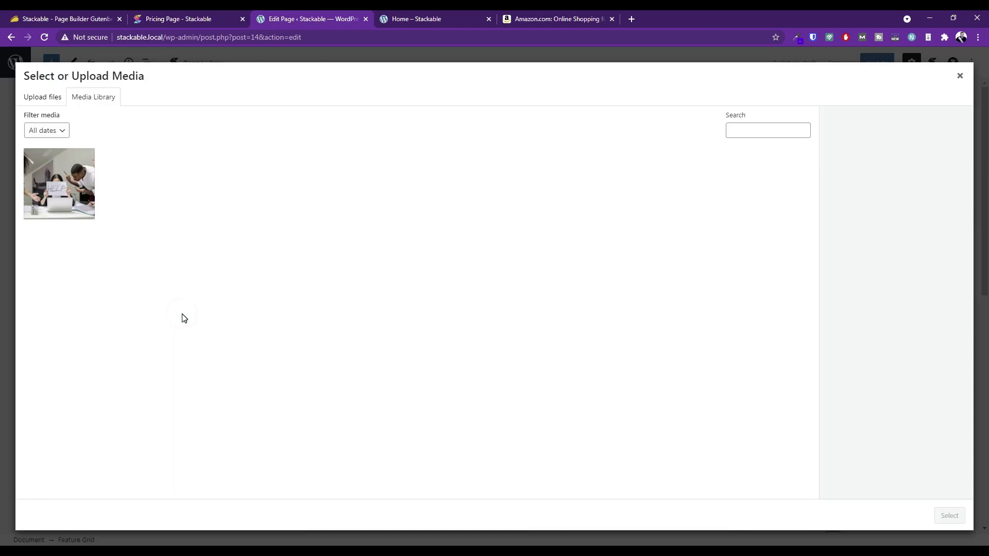
pyautogui.click(49, 97)
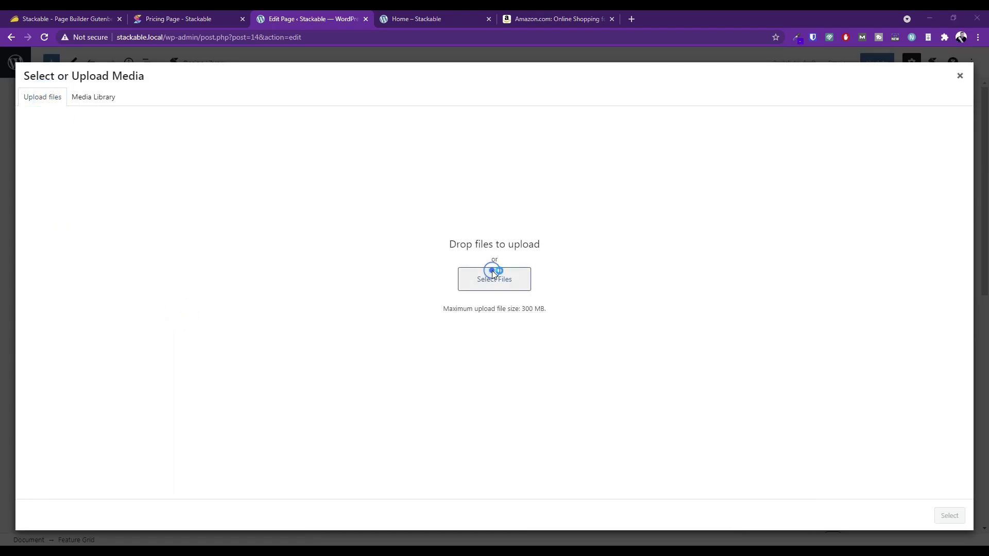
pyautogui.click(495, 277)
pyautogui.click(267, 107)
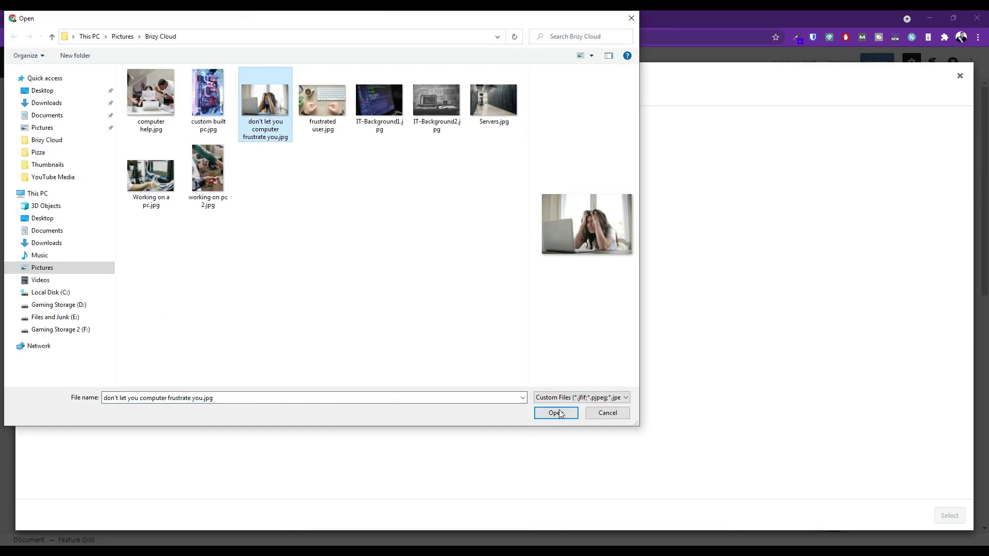
pyautogui.click(555, 413)
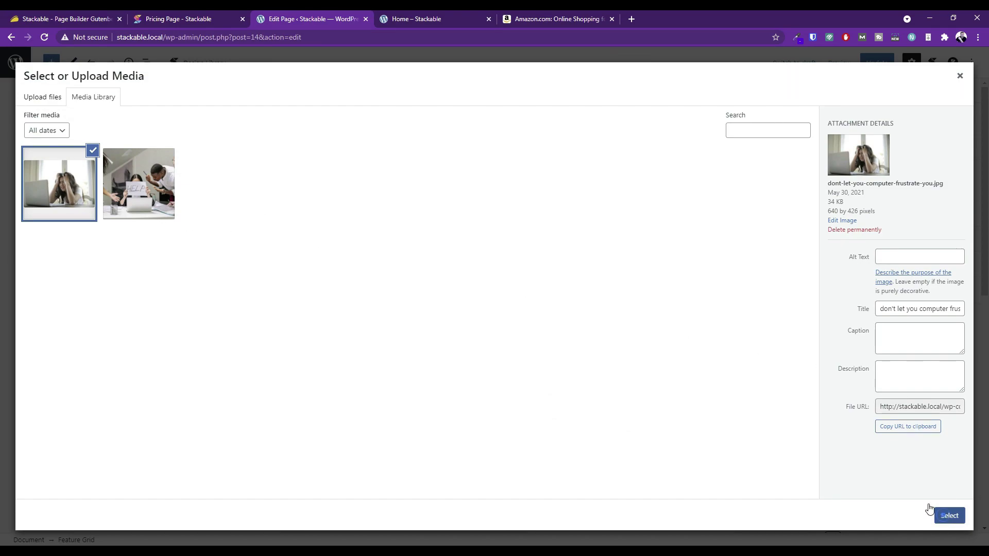
pyautogui.click(948, 516)
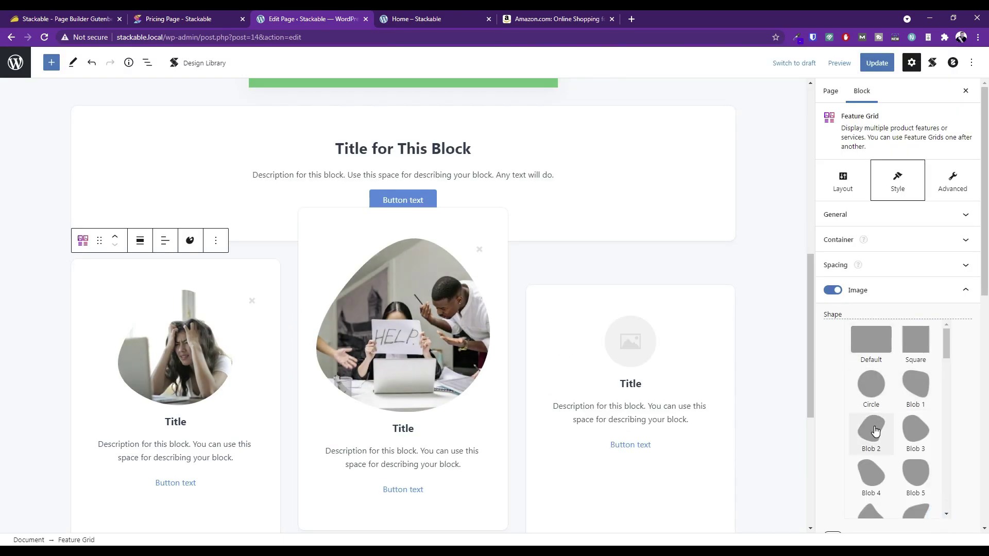
# Try the Blob 1, 2, 4, 6, 8 and 10 shapes on the Feature Grid images and set the shape to Blob 12
pyautogui.click(908, 393)
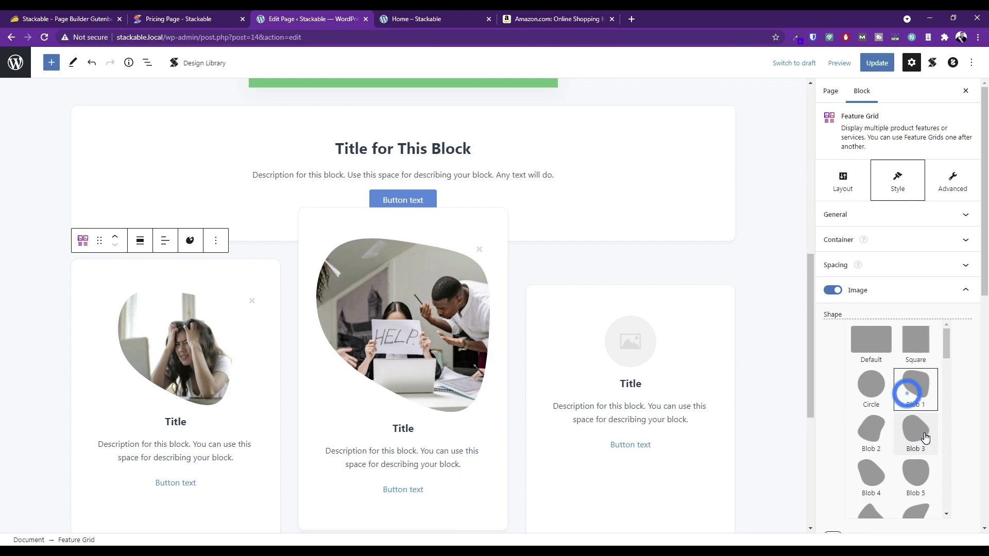
pyautogui.click(875, 433)
pyautogui.click(873, 471)
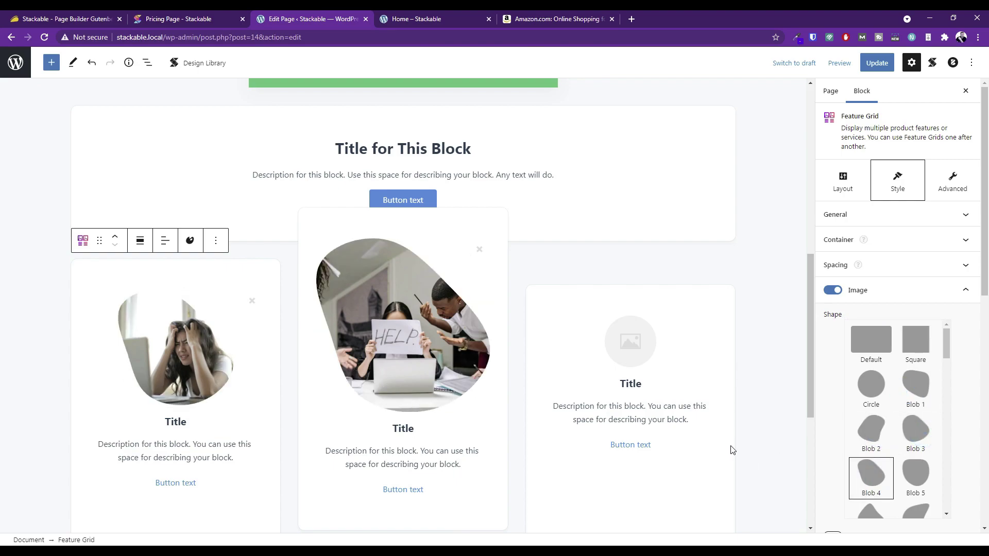
pyautogui.scroll(-1, 731, 424)
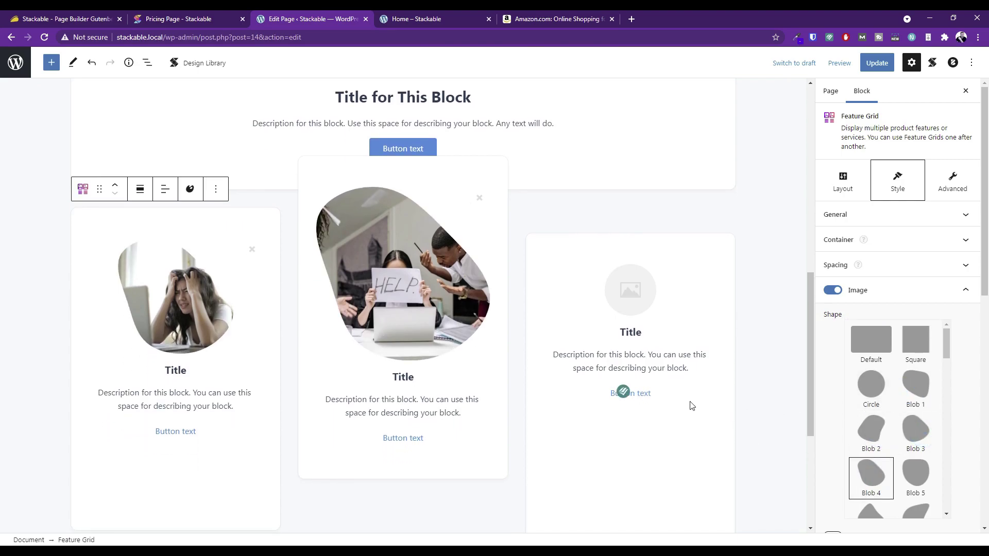
pyautogui.scroll(-3, 878, 394)
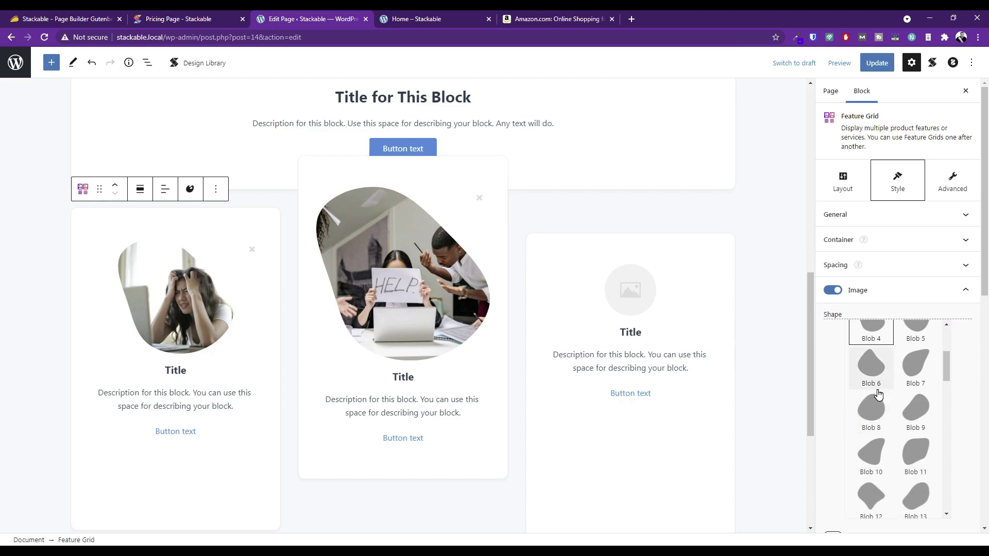
pyautogui.click(877, 384)
pyautogui.click(875, 433)
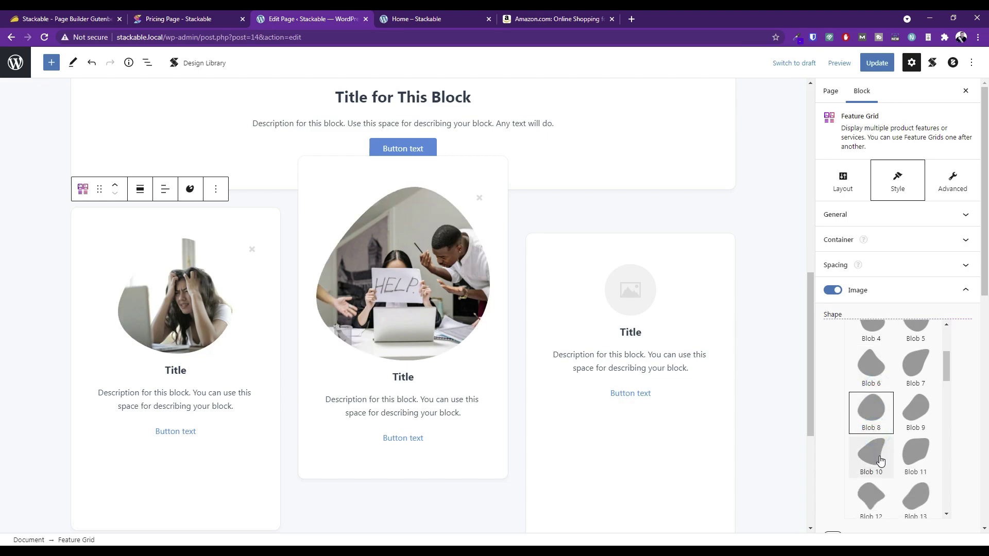
pyautogui.click(873, 453)
pyautogui.click(874, 495)
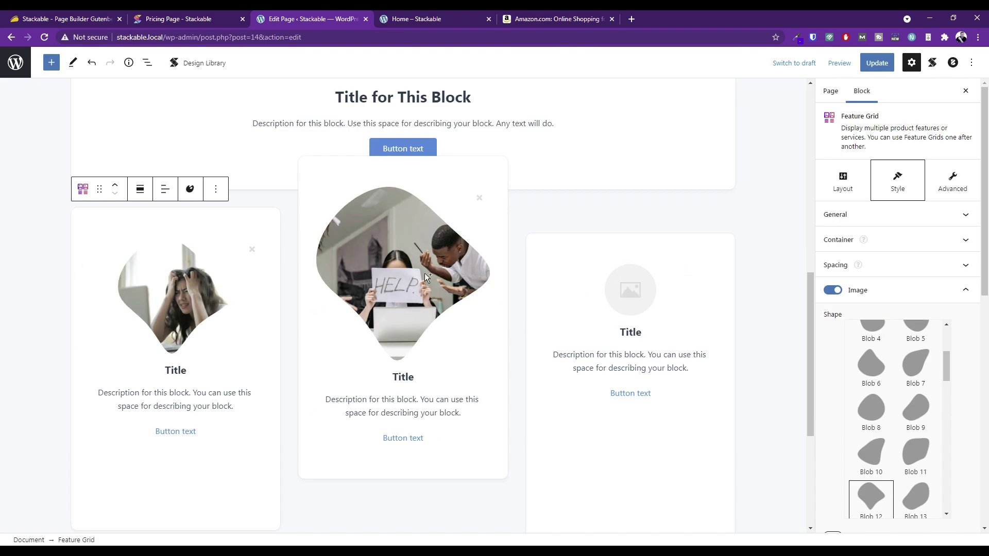
# Examine the page layout from the Home title through the notification and Call to Action blocks to the Feature Grid
pyautogui.scroll(-2, 550, 356)
pyautogui.scroll(1, 525, 386)
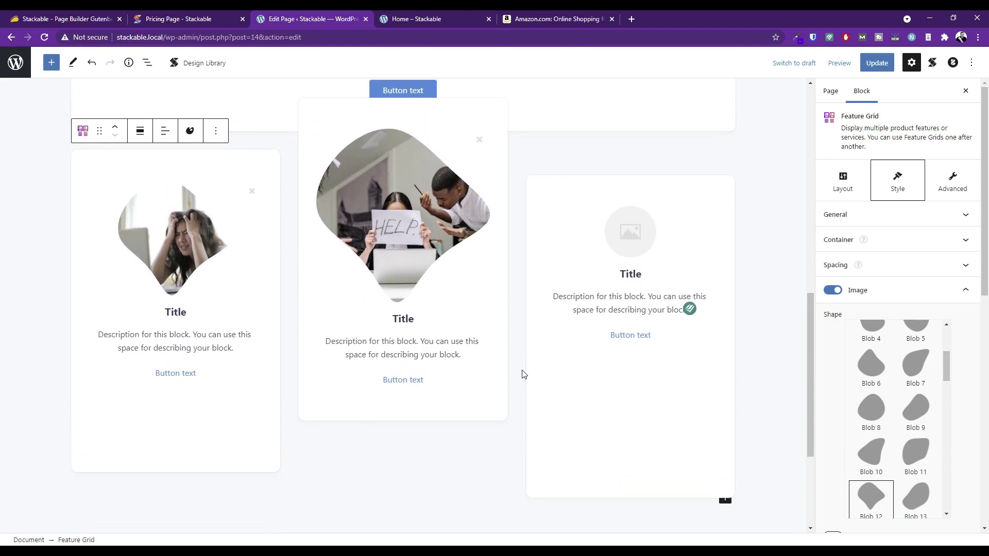
pyautogui.scroll(-1, 571, 398)
pyautogui.scroll(3, 480, 364)
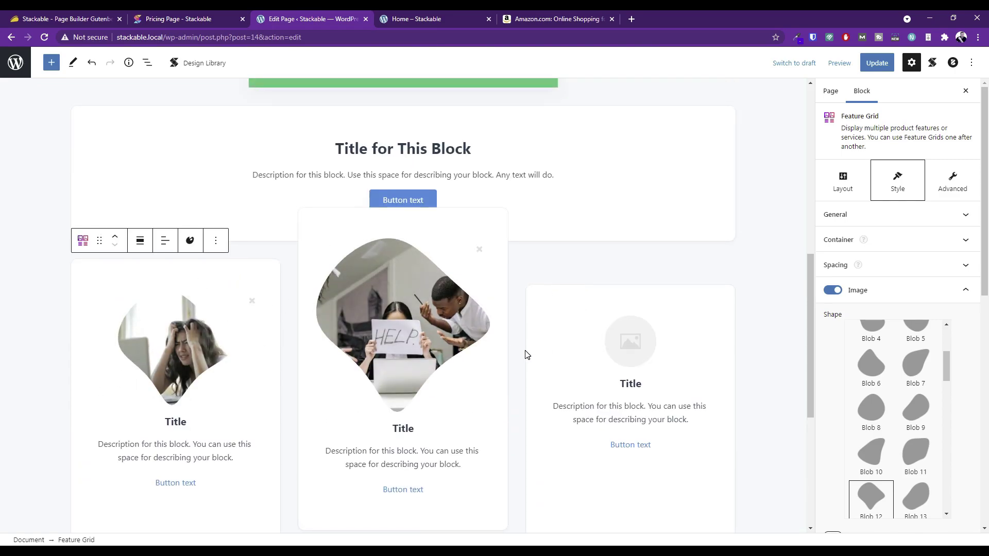
pyautogui.scroll(8, 618, 386)
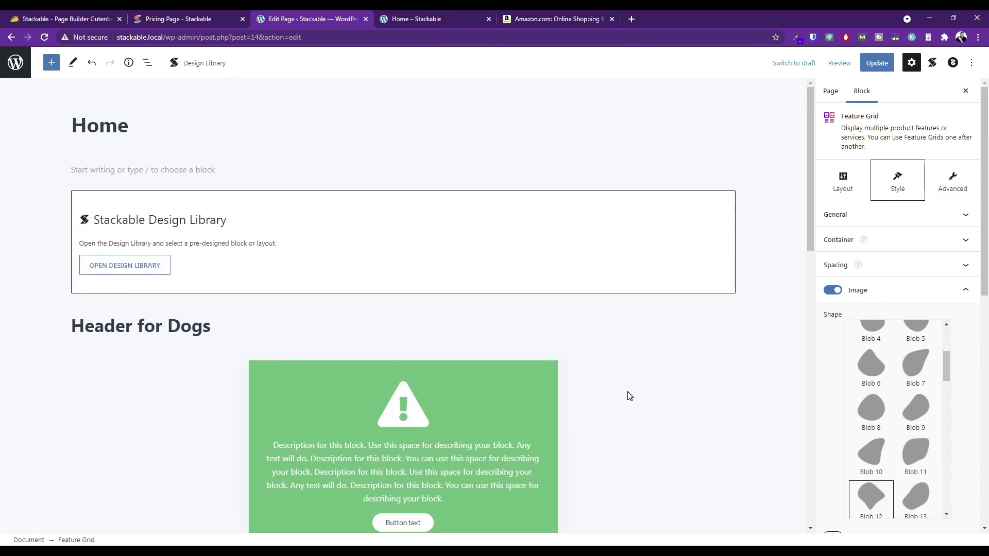
pyautogui.scroll(-8, 628, 396)
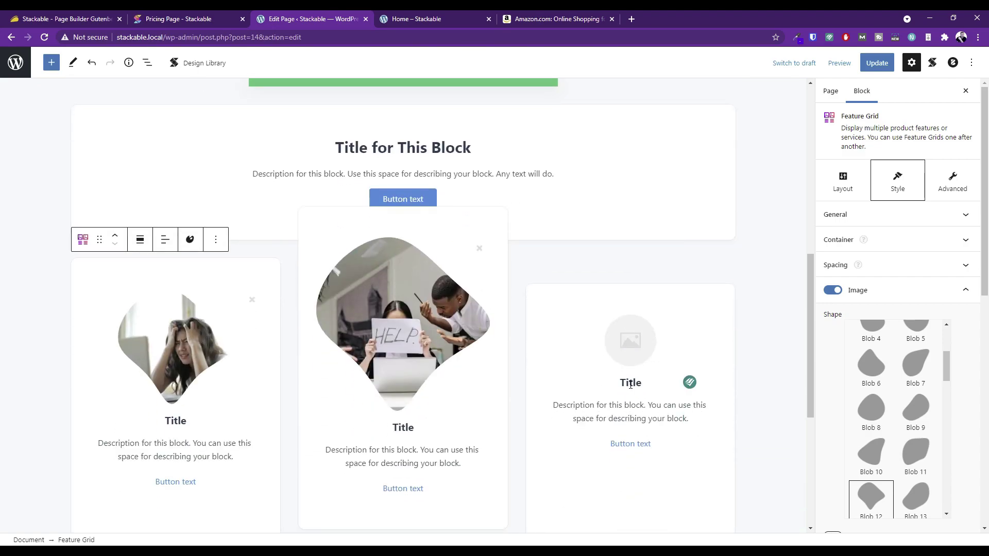
pyautogui.scroll(3, 444, 324)
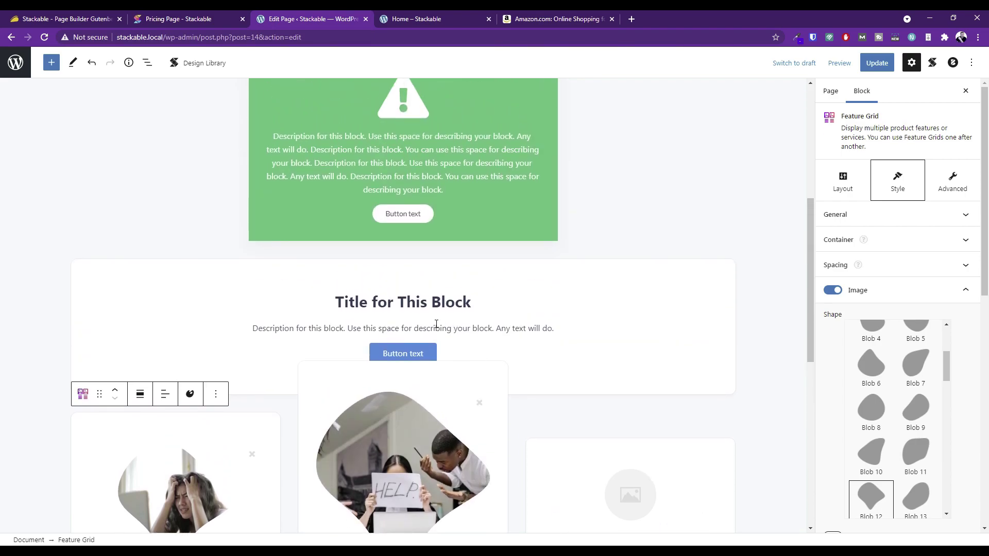
pyautogui.scroll(-3, 648, 415)
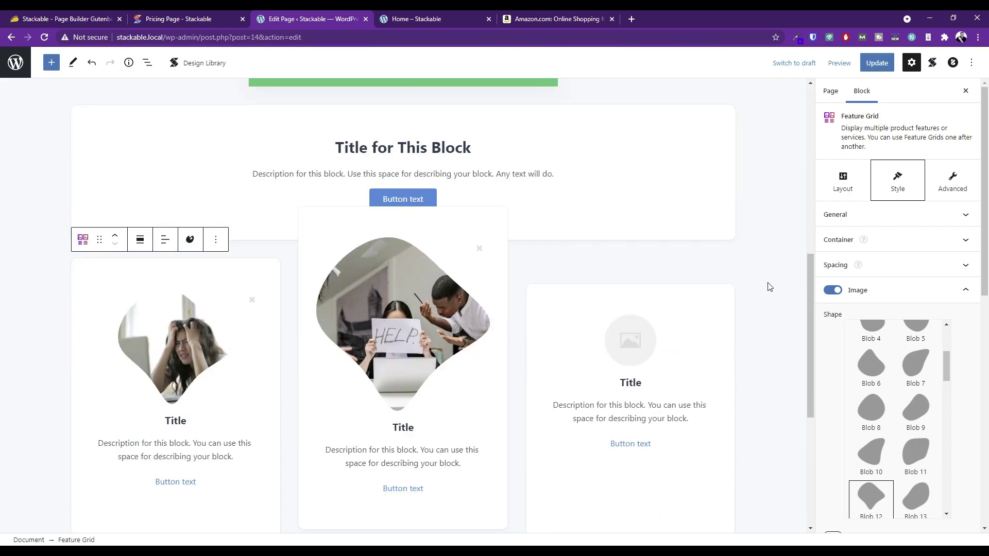
# Remove the Feature Grid block from the page
pyautogui.click(216, 240)
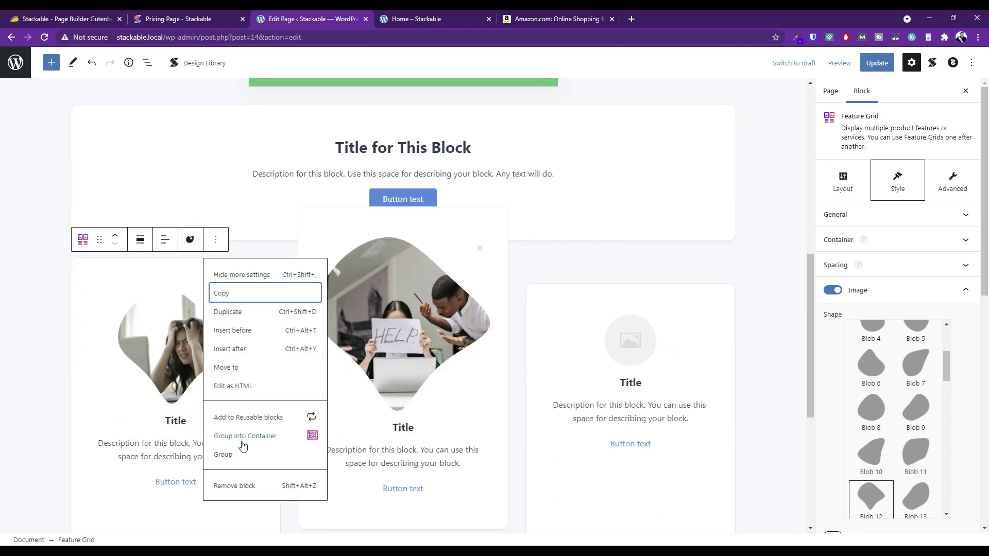
pyautogui.click(235, 486)
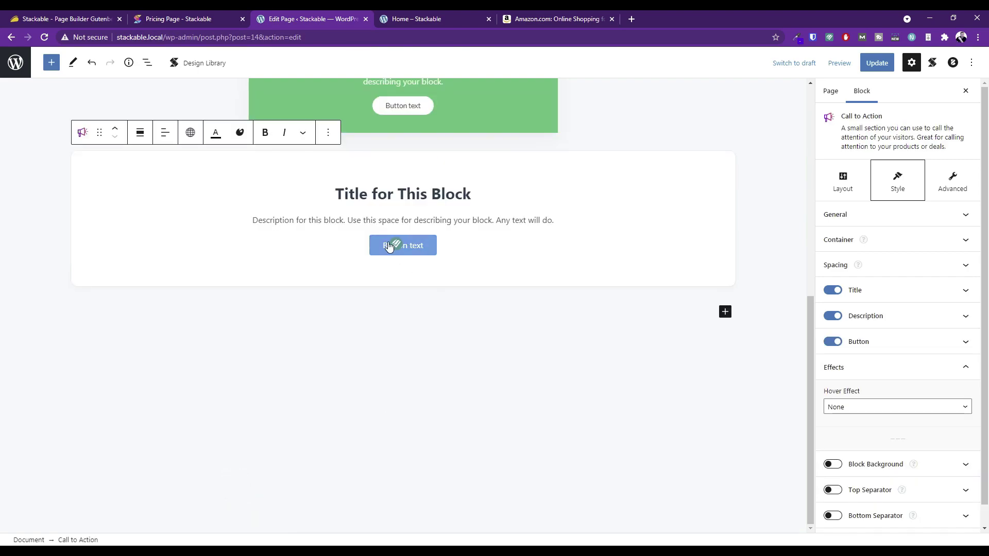
# Apply a dynamic field to the Call to Action title with source Site and field Site URL, shown as a link opening in a new tab
pyautogui.scroll(2, 388, 268)
pyautogui.tripleClick(407, 299)
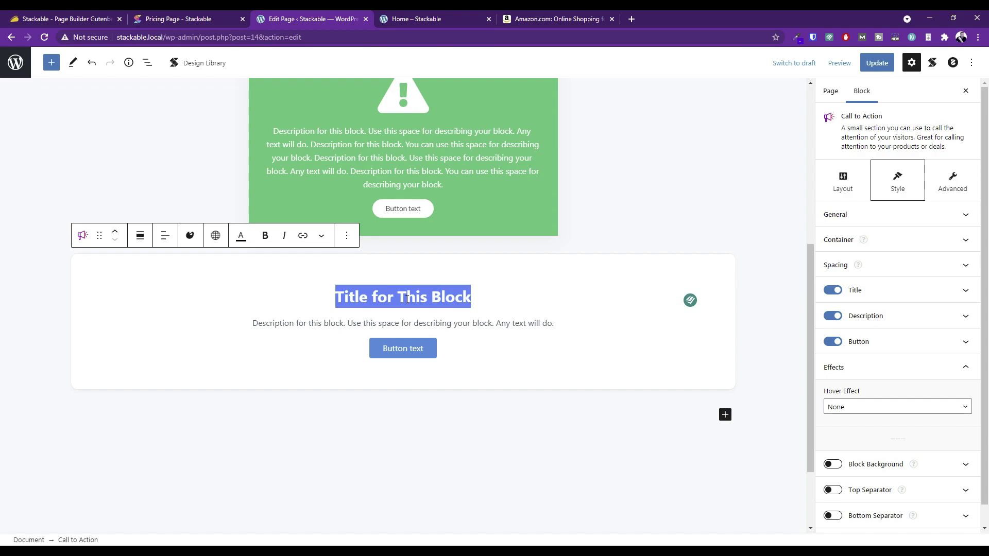
pyautogui.click(215, 240)
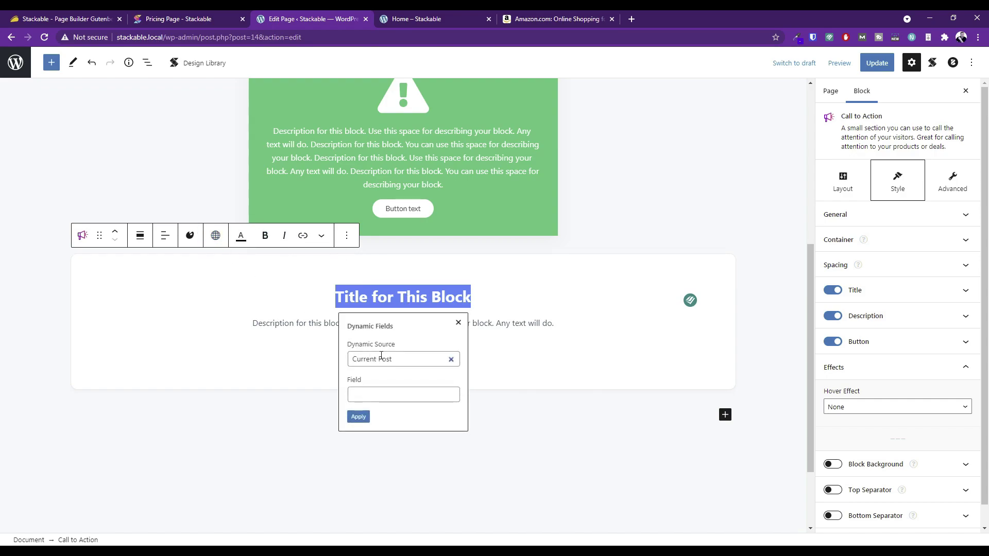
pyautogui.click(399, 359)
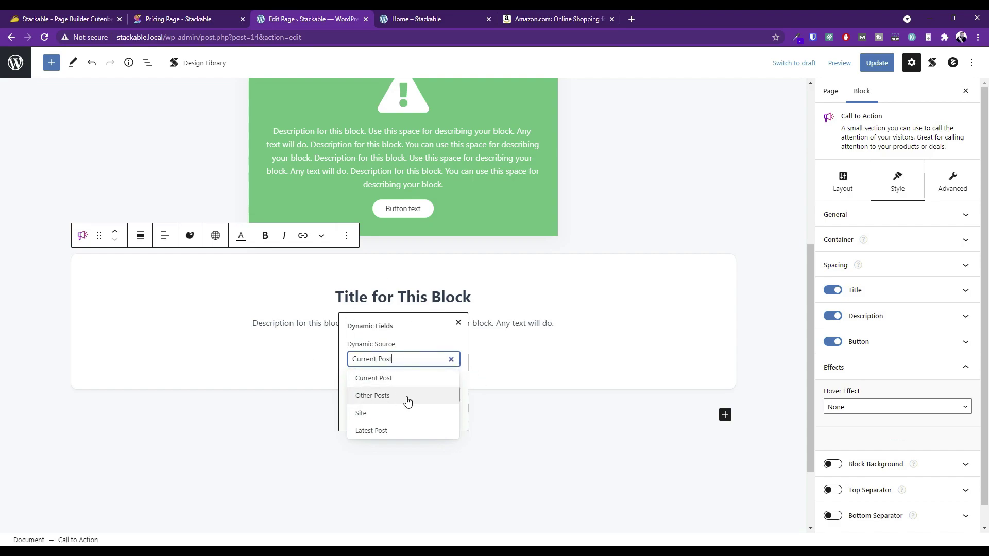
pyautogui.click(386, 413)
pyautogui.click(391, 396)
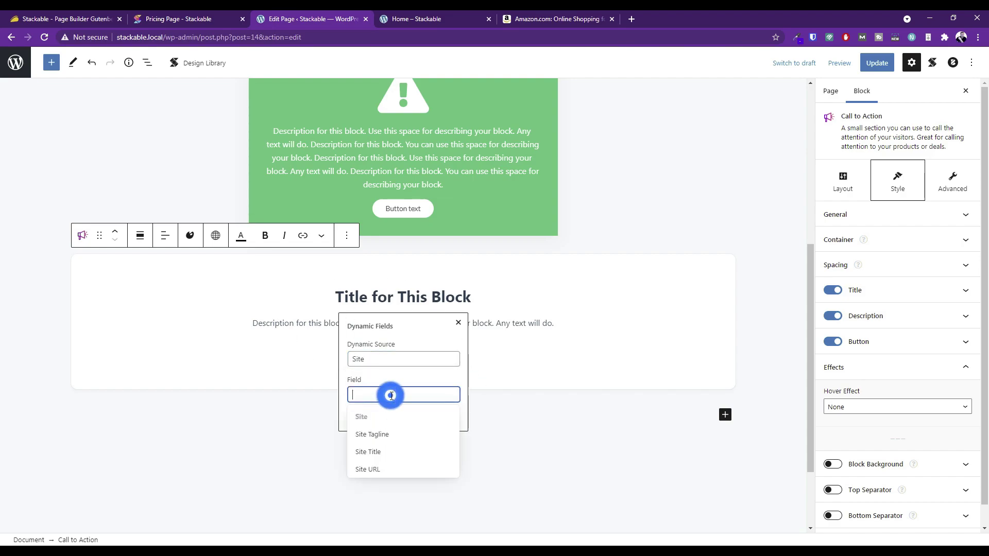
pyautogui.click(379, 469)
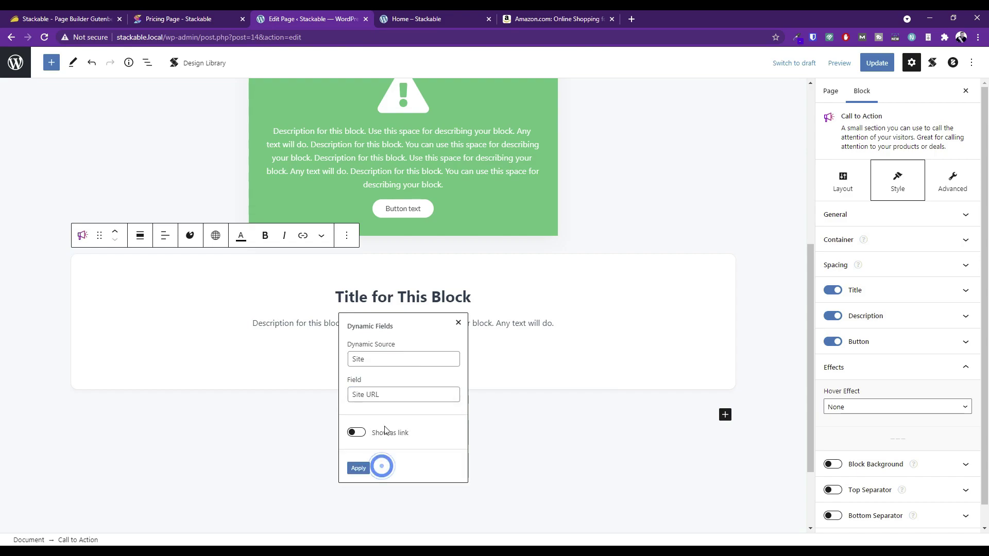
pyautogui.click(351, 435)
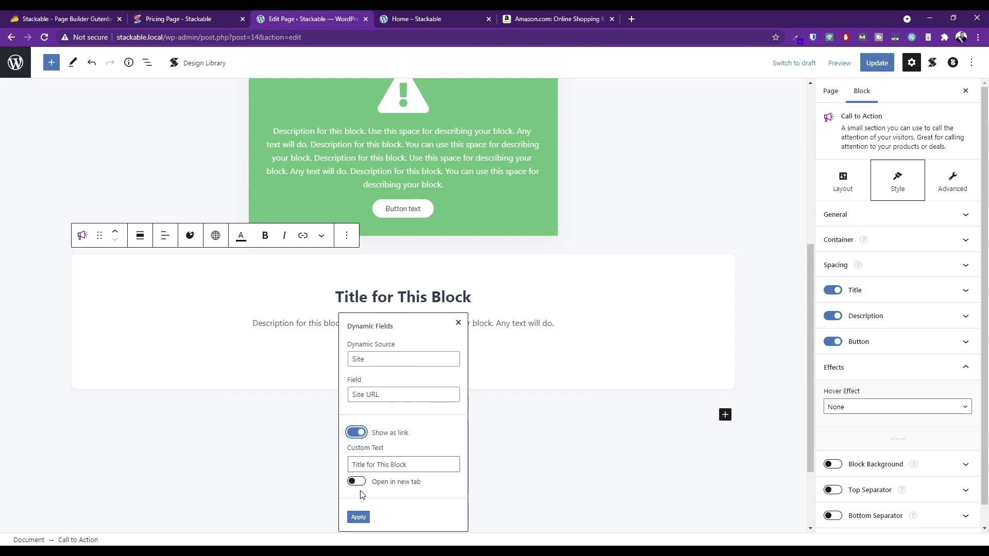
pyautogui.click(355, 483)
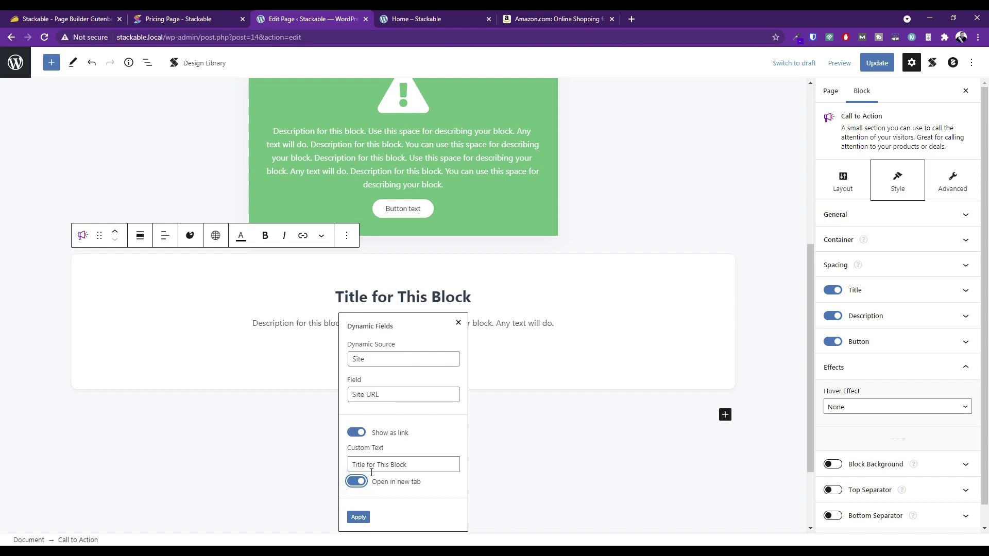
pyautogui.click(358, 517)
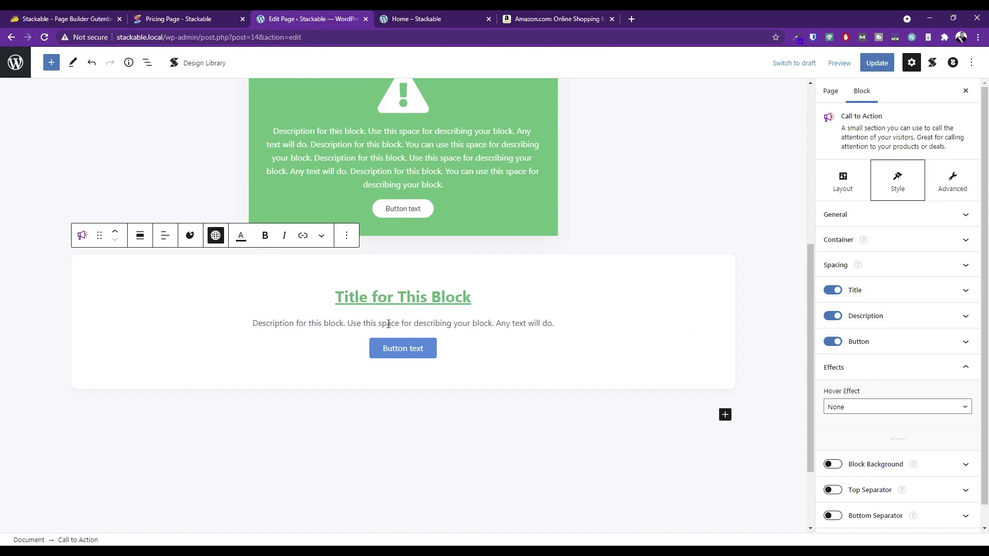
pyautogui.scroll(1, 428, 326)
pyautogui.scroll(-1, 464, 334)
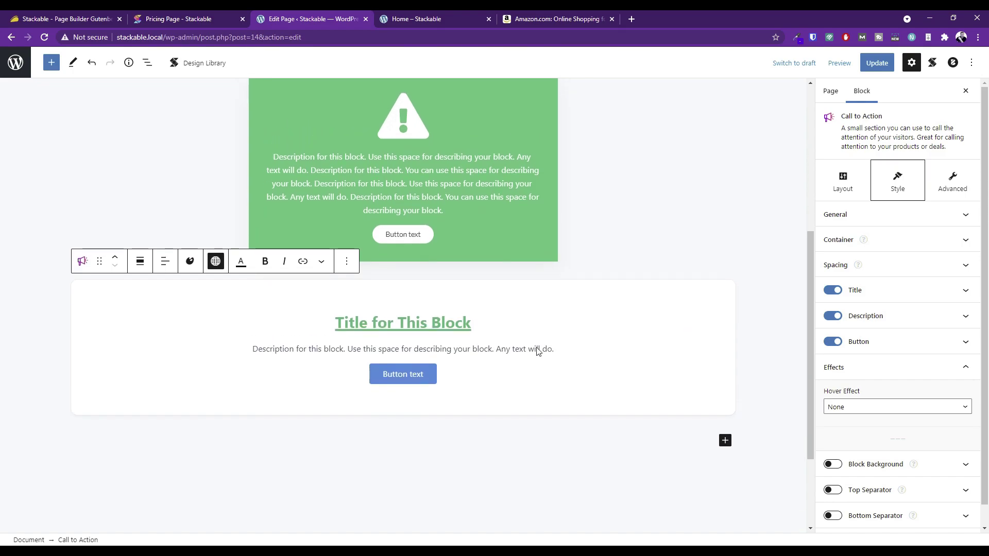
# Insert an Advanced Heading block below the Call to Action block
pyautogui.click(728, 415)
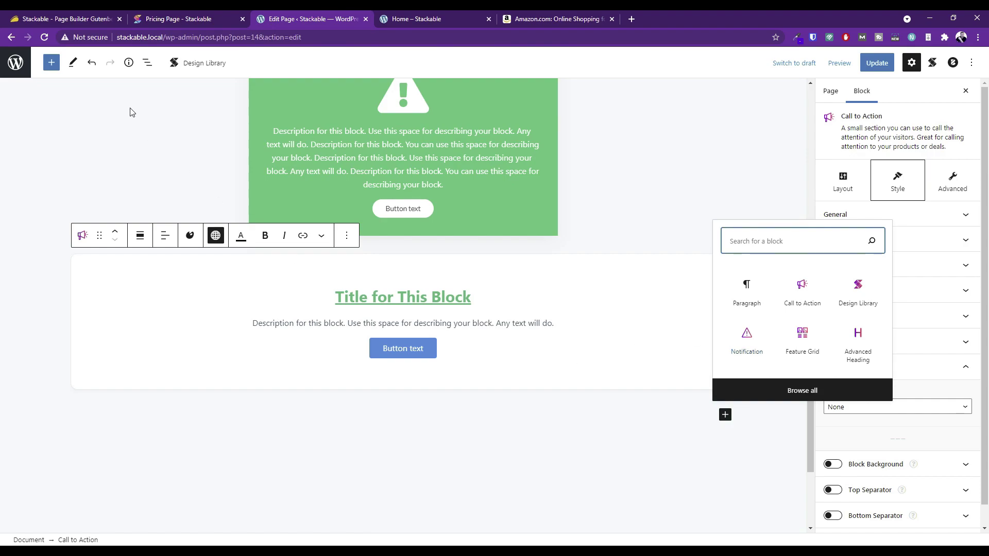
pyautogui.click(52, 63)
pyautogui.moveTo(32, 247)
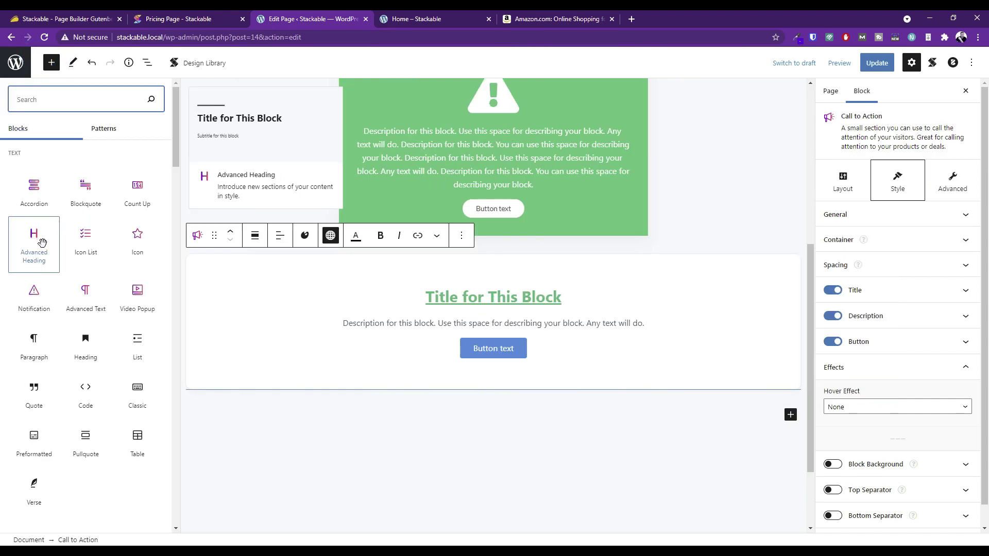
pyautogui.click(34, 242)
# Fill the Advanced Heading's title with a dynamic field using source Site and field Site Title
pyautogui.click(147, 427)
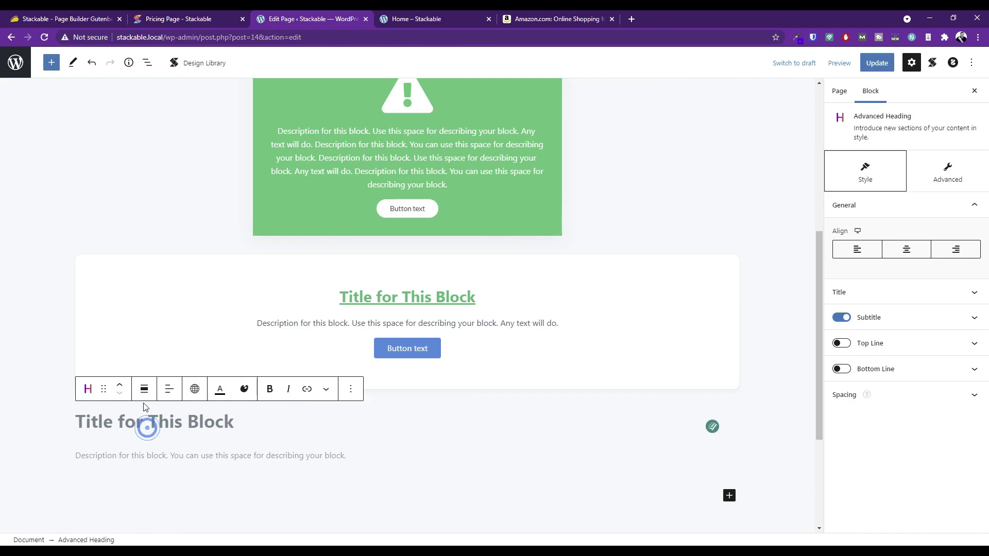
pyautogui.click(195, 389)
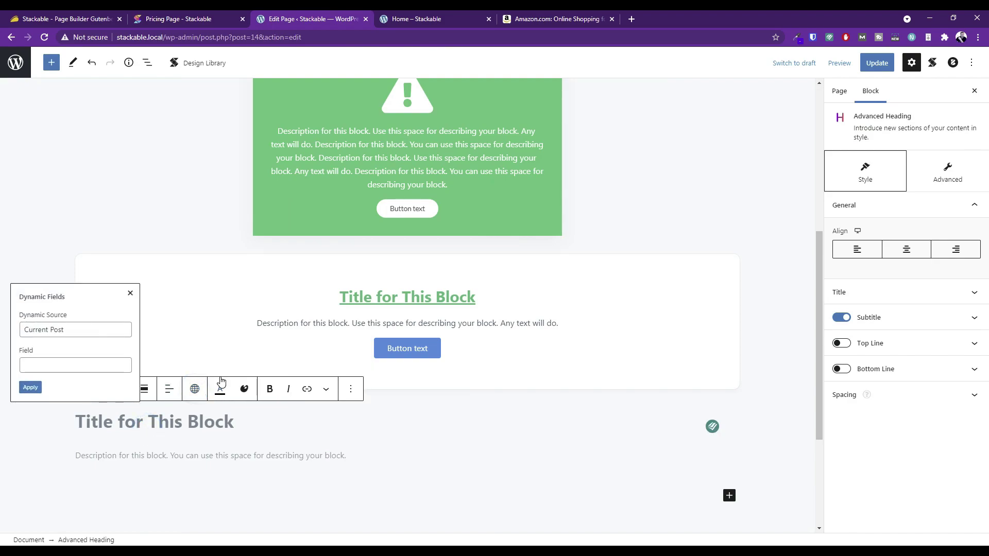
pyautogui.click(58, 338)
pyautogui.click(51, 382)
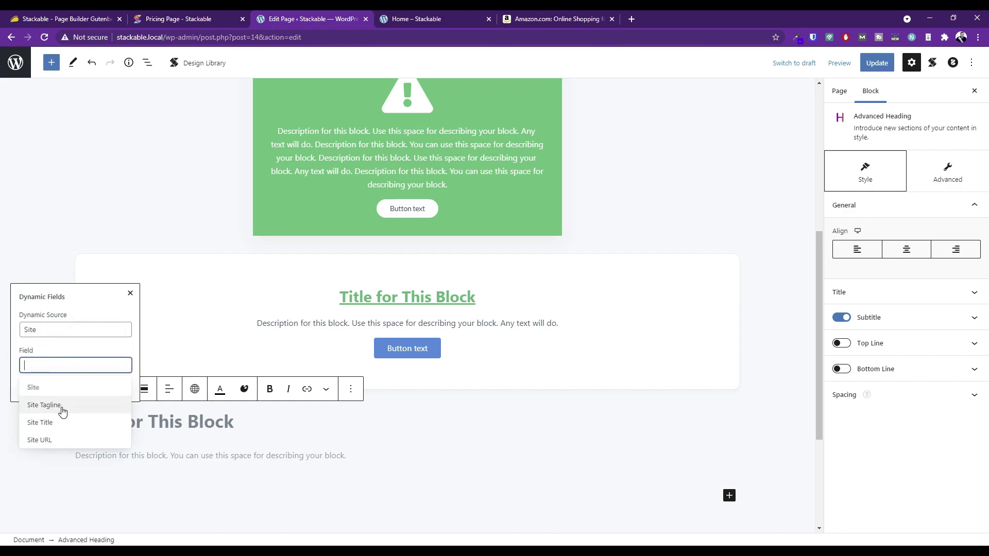
pyautogui.click(55, 423)
pyautogui.click(30, 387)
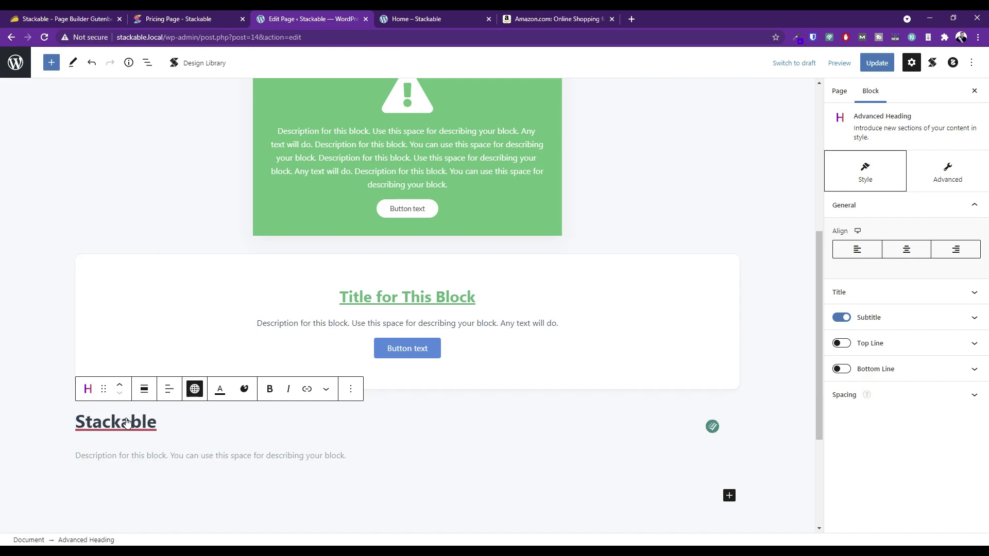
# Update the page and preview it in a new tab
pyautogui.click(869, 64)
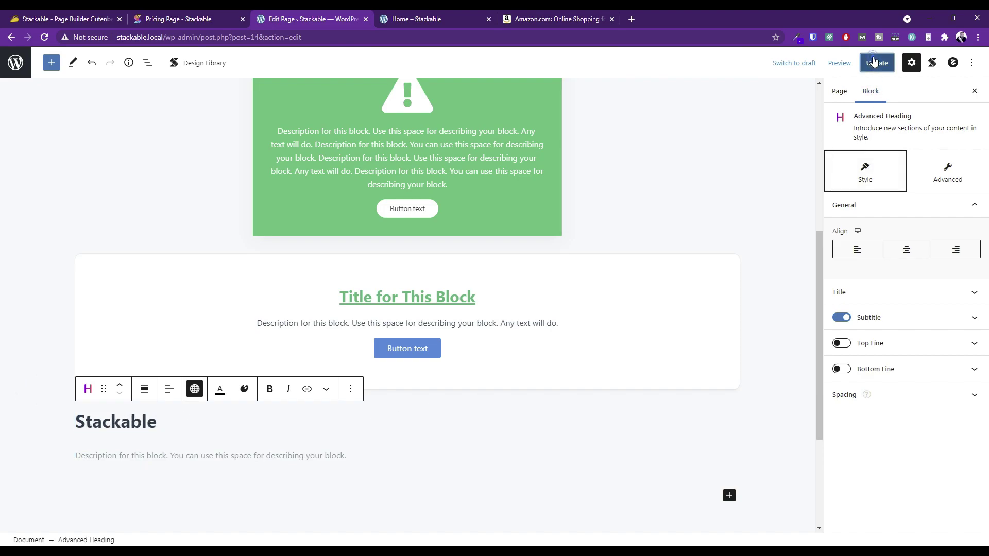
pyautogui.click(839, 63)
pyautogui.click(788, 157)
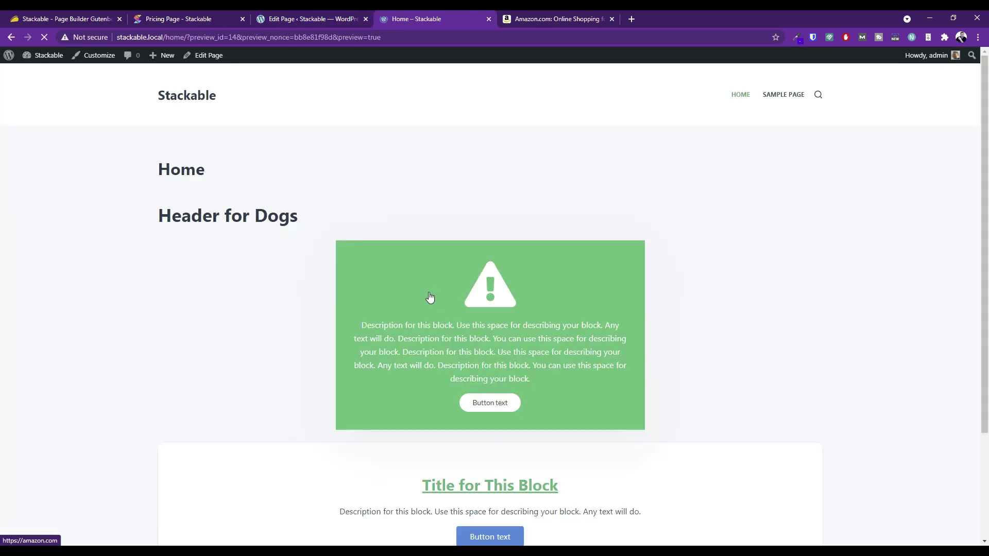
# Examine the previewed page from the site header through the linked Call to Action title to the dynamic heading beneath it
pyautogui.scroll(-3, 361, 302)
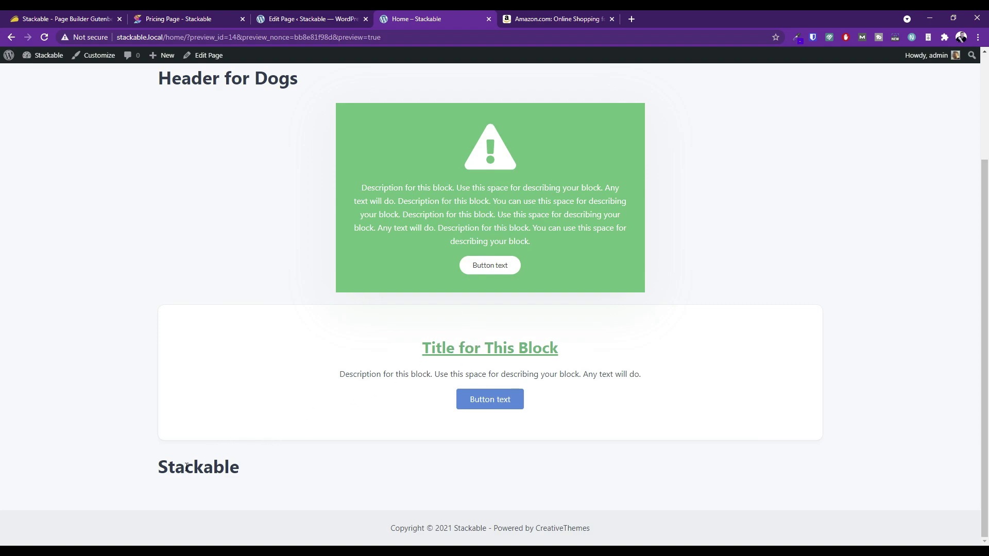
pyautogui.scroll(3, 504, 236)
pyautogui.scroll(-3, 310, 241)
pyautogui.moveTo(171, 466); pyautogui.dragTo(322, 467)
pyautogui.scroll(3, 335, 354)
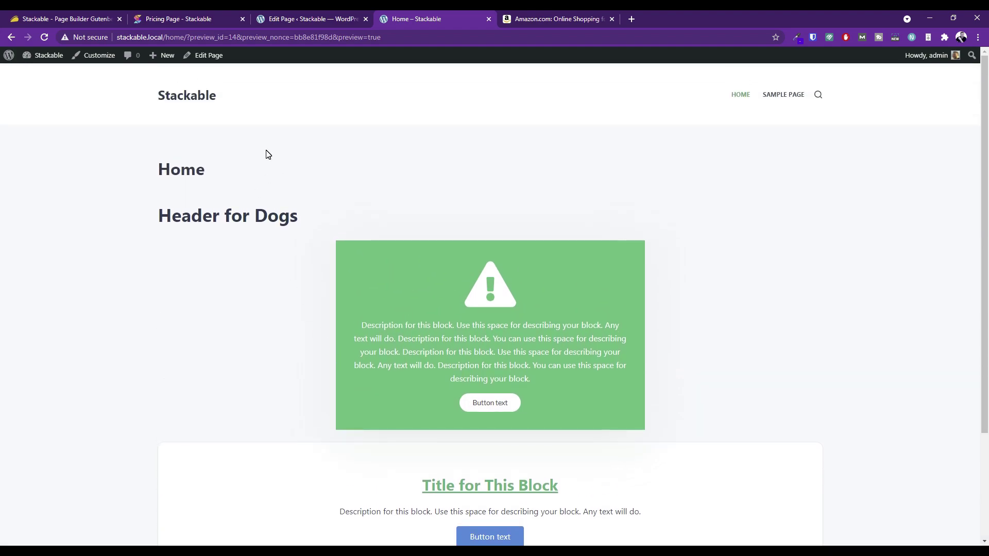
pyautogui.scroll(-2, 272, 159)
pyautogui.scroll(2, 261, 190)
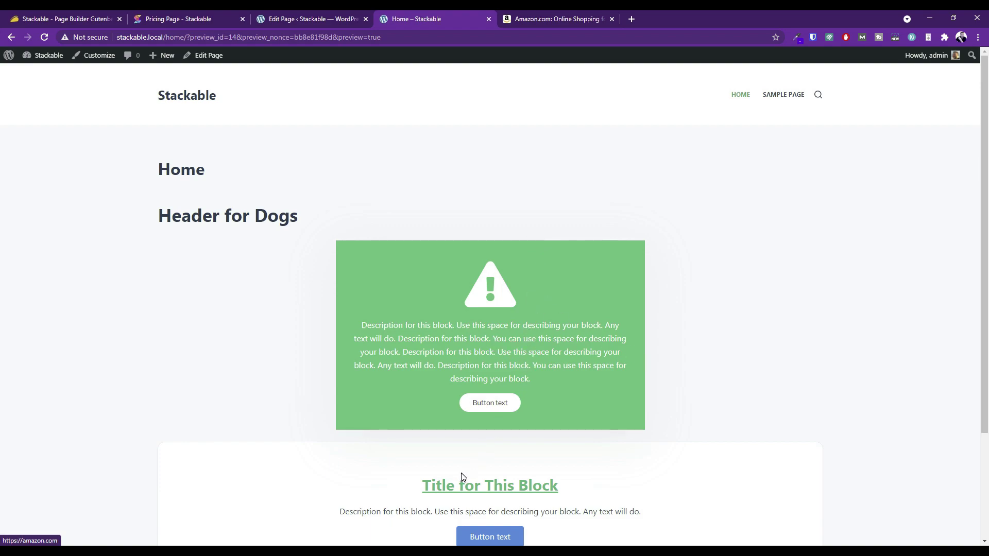
pyautogui.scroll(-3, 282, 314)
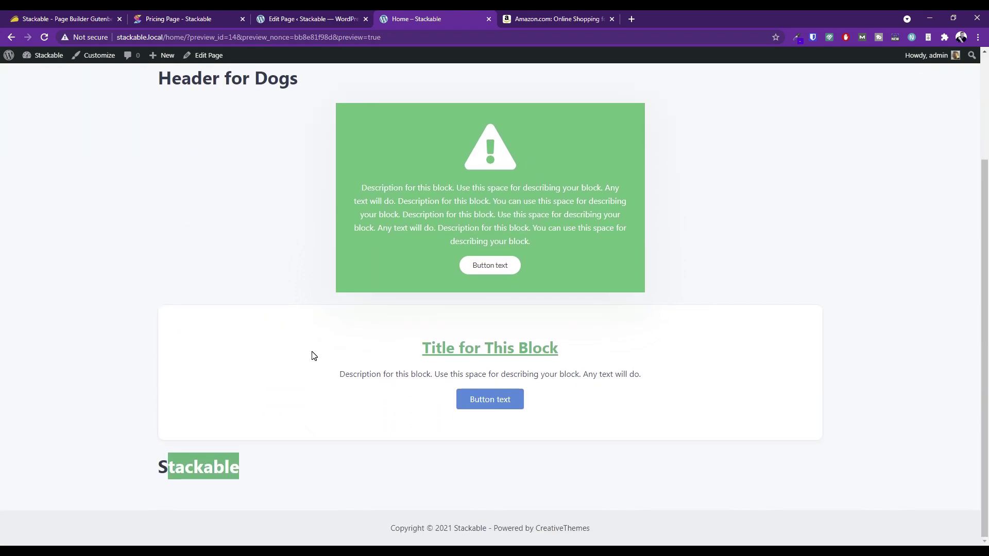
pyautogui.scroll(3, 314, 356)
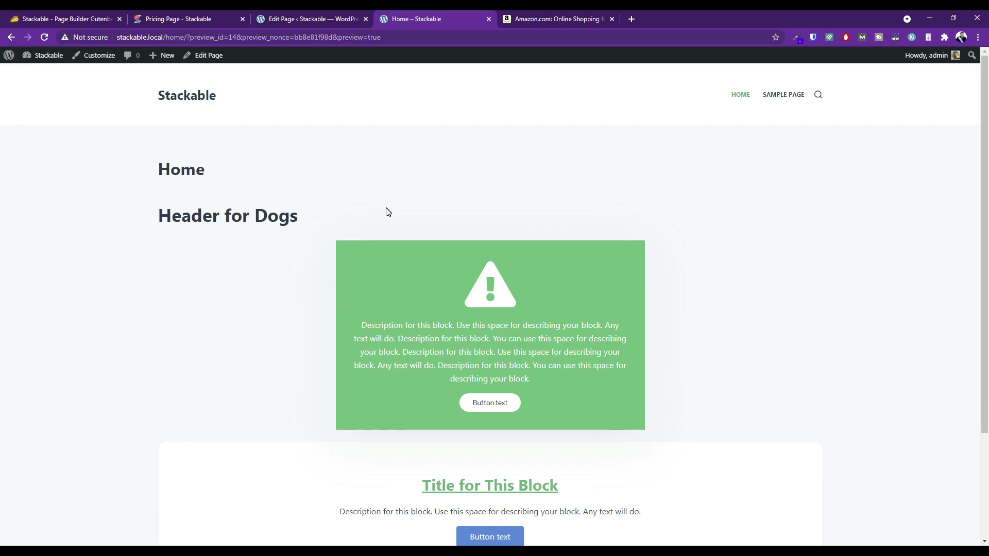
# Return to the Home page's editor and exit it to the WordPress list of pages
pyautogui.click(292, 14)
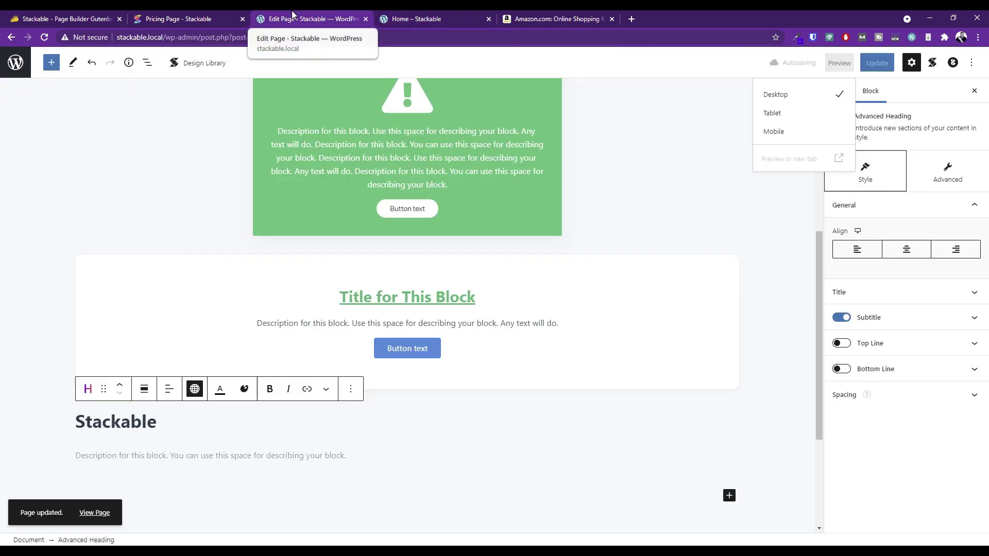
pyautogui.scroll(5, 384, 289)
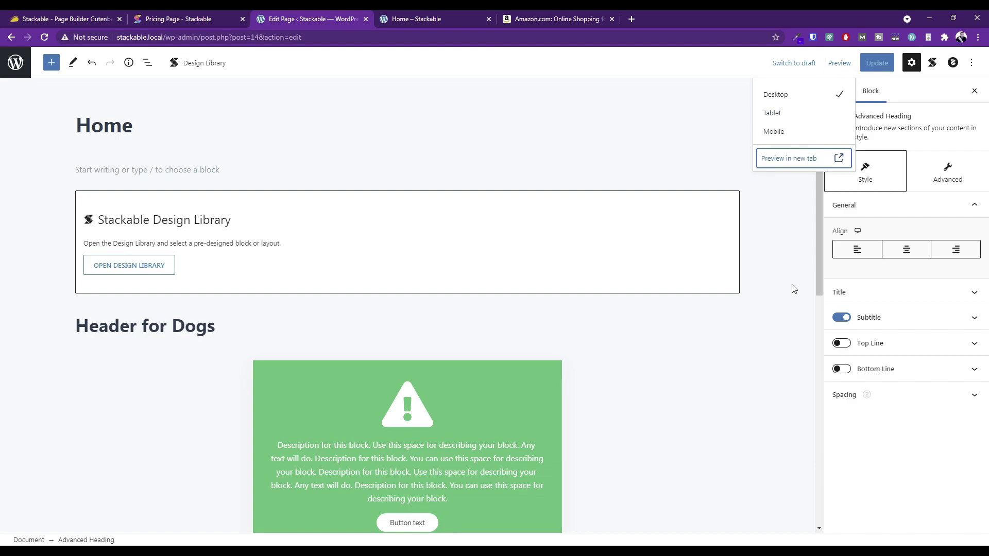
pyautogui.click(783, 306)
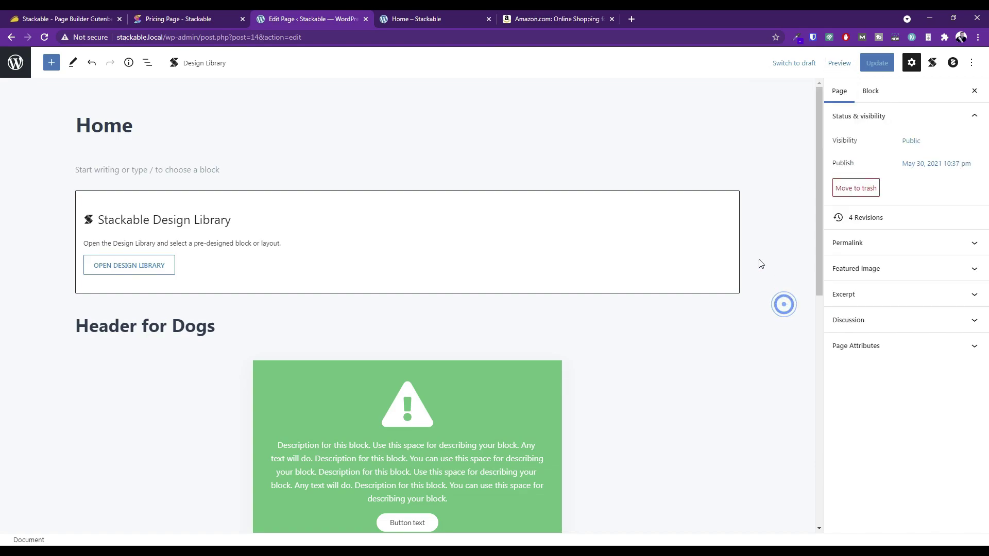
pyautogui.click(15, 63)
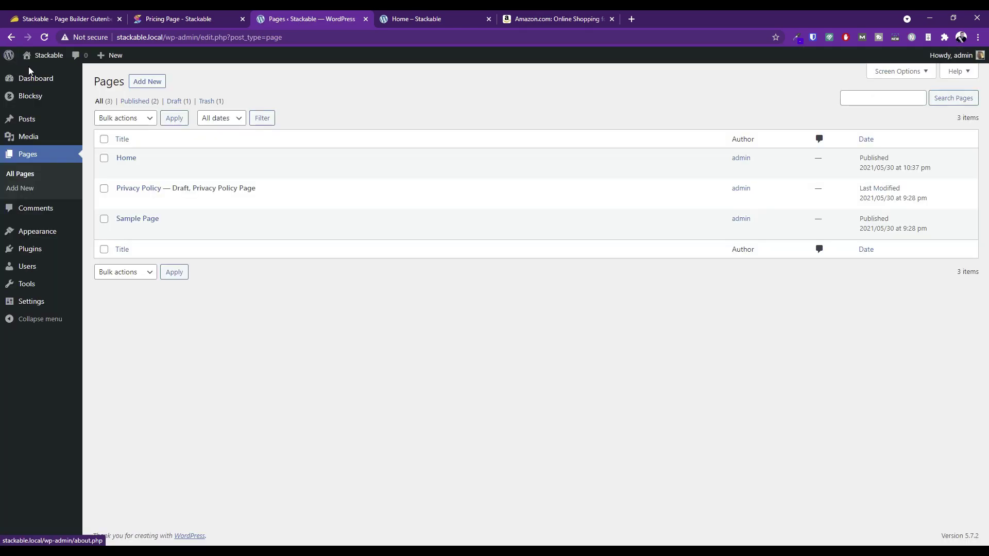
# Open the Stackable plugin settings and examine the icon library, role manager and the enable switches of the individual blocks
pyautogui.moveTo(47, 281)
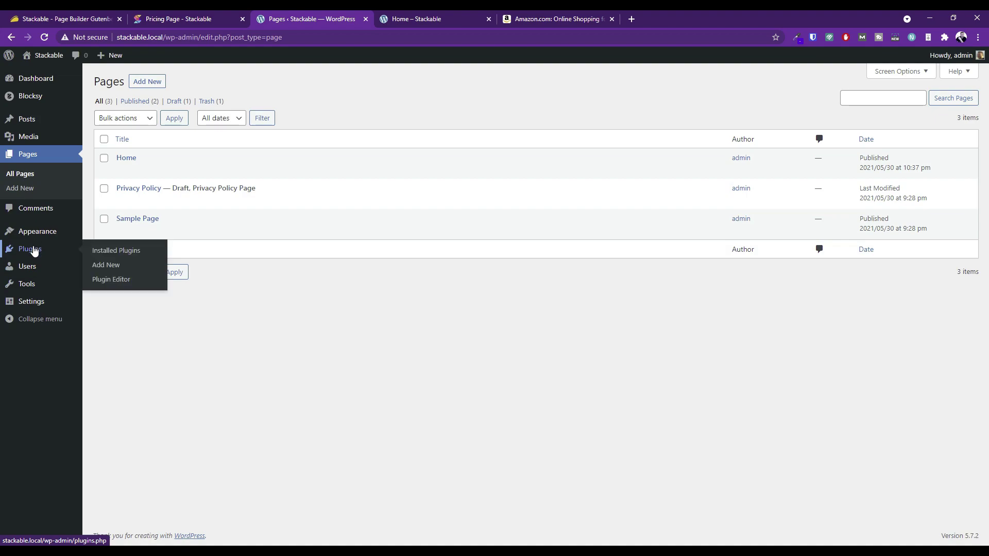
pyautogui.moveTo(29, 305)
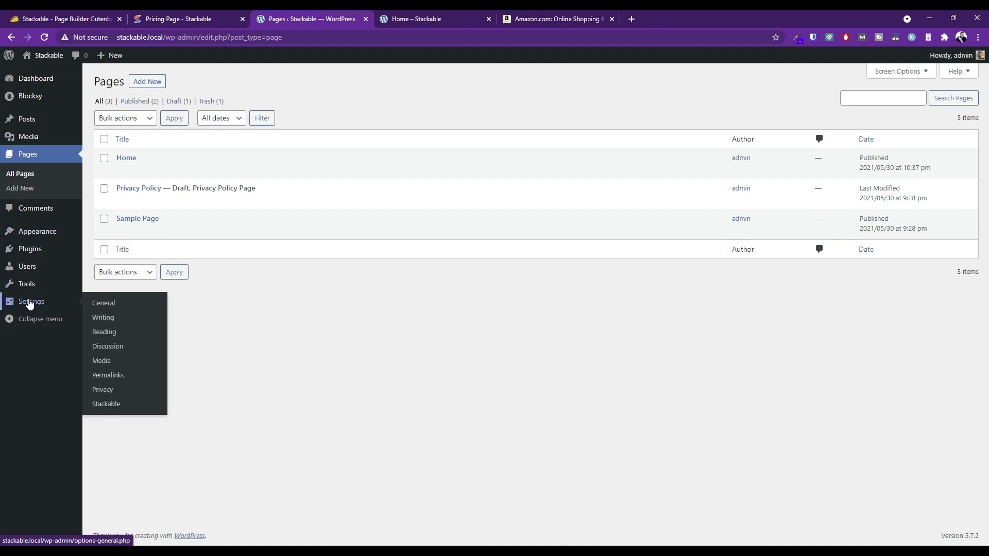
pyautogui.click(103, 404)
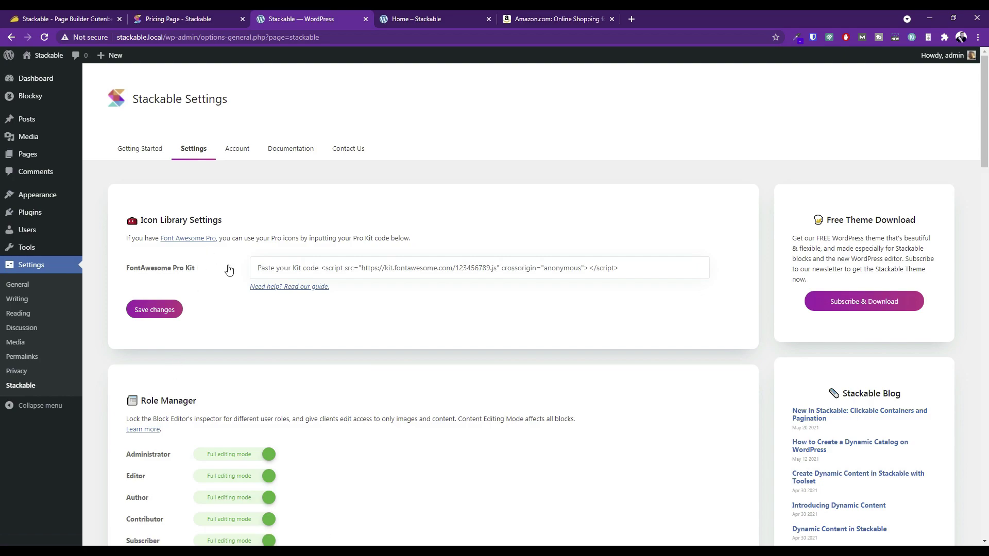
pyautogui.scroll(-8, 691, 329)
pyautogui.scroll(-12, 692, 331)
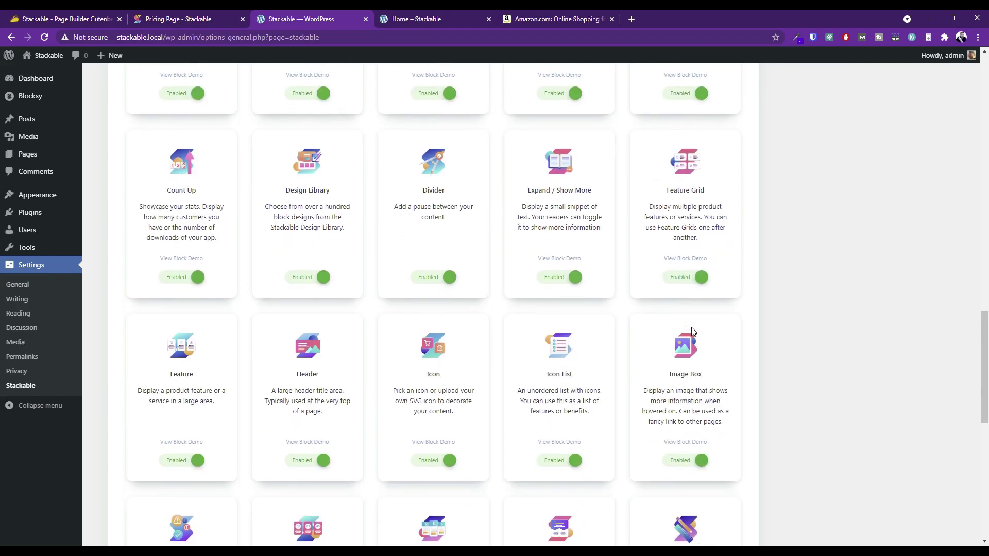
pyautogui.scroll(-9, 691, 331)
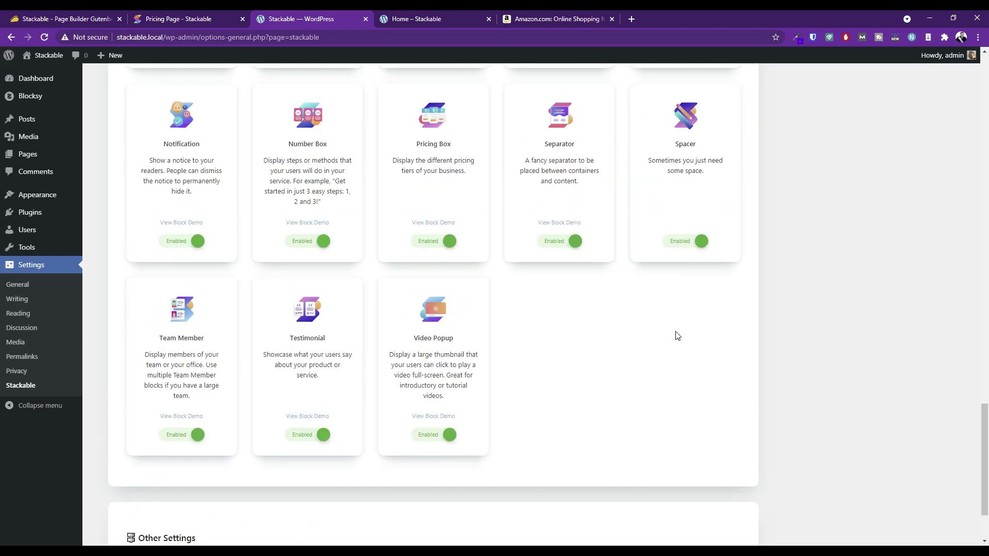
pyautogui.scroll(20, 677, 304)
# Open the Stackable account page and examine the Free and Premium plans with their site options and included features
pyautogui.click(237, 149)
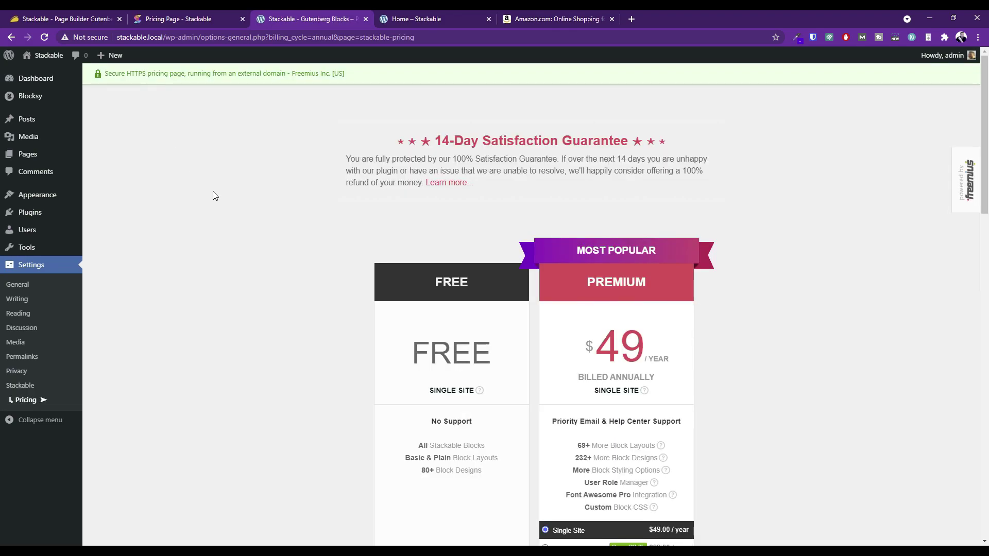
pyautogui.scroll(-4, 272, 279)
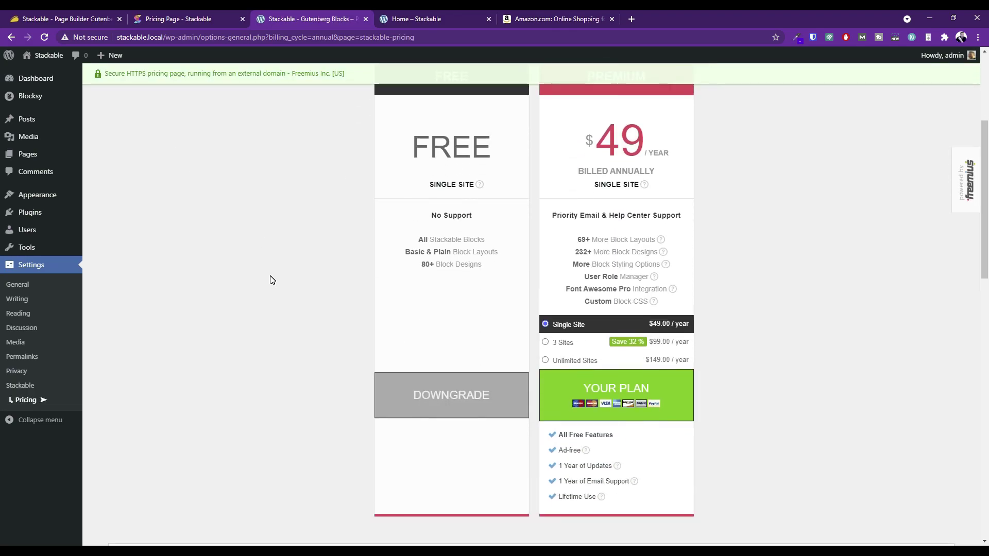
pyautogui.scroll(-4, 272, 280)
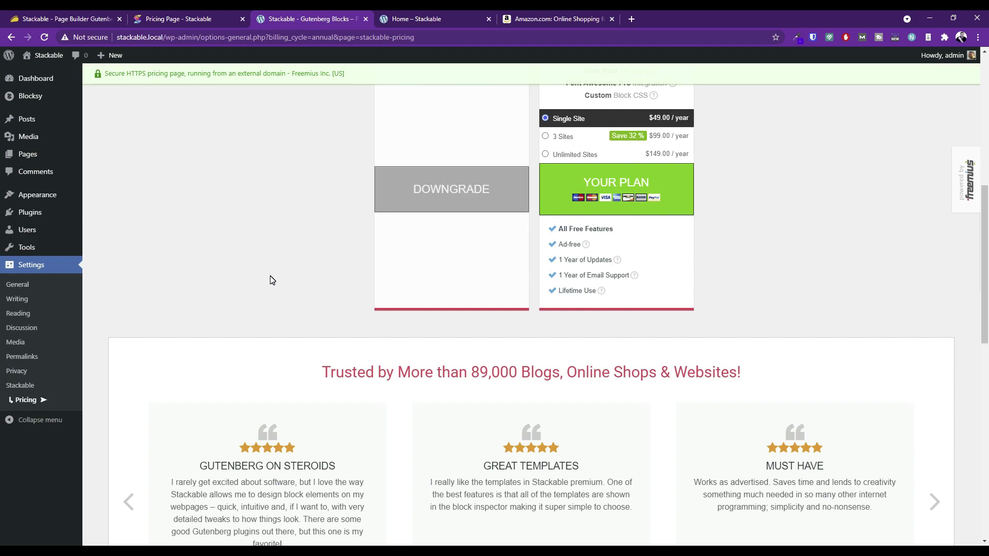
pyautogui.scroll(7, 272, 280)
pyautogui.scroll(1, 272, 280)
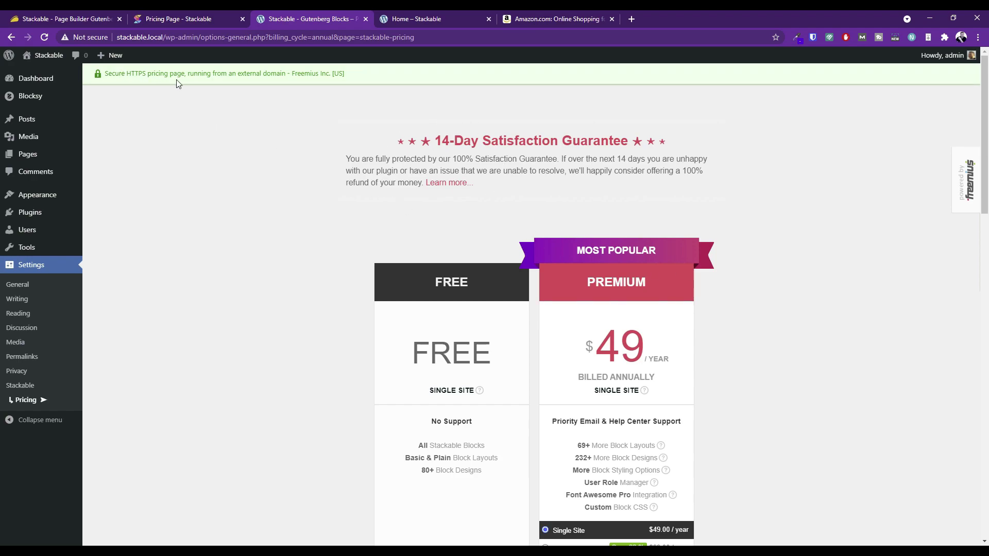
# Examine the Stackable pricing page from the Freemius security notice through the plans and testimonials to the Frequently Asked Questions
pyautogui.moveTo(291, 73); pyautogui.dragTo(332, 73)
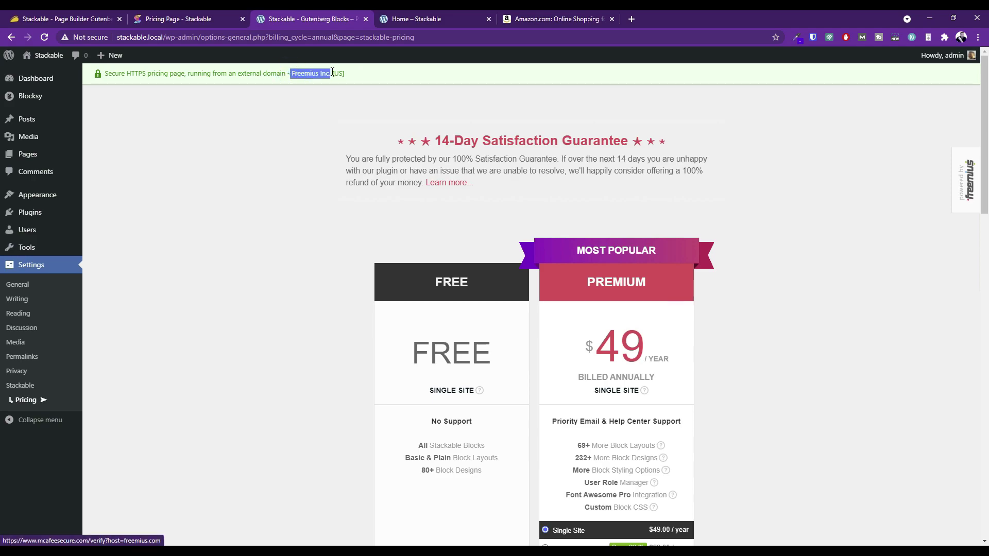
pyautogui.click(301, 160)
pyautogui.scroll(-7, 294, 221)
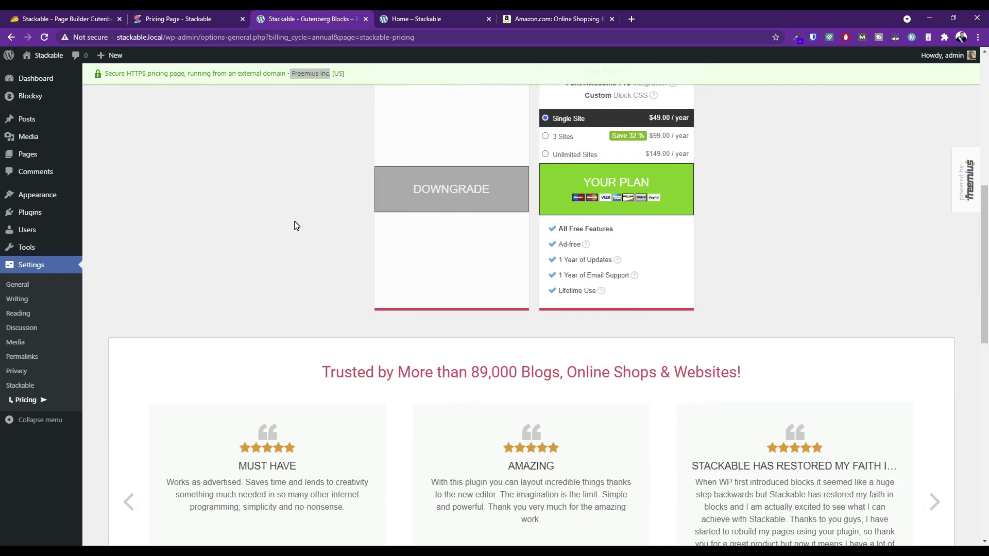
pyautogui.scroll(-4, 295, 225)
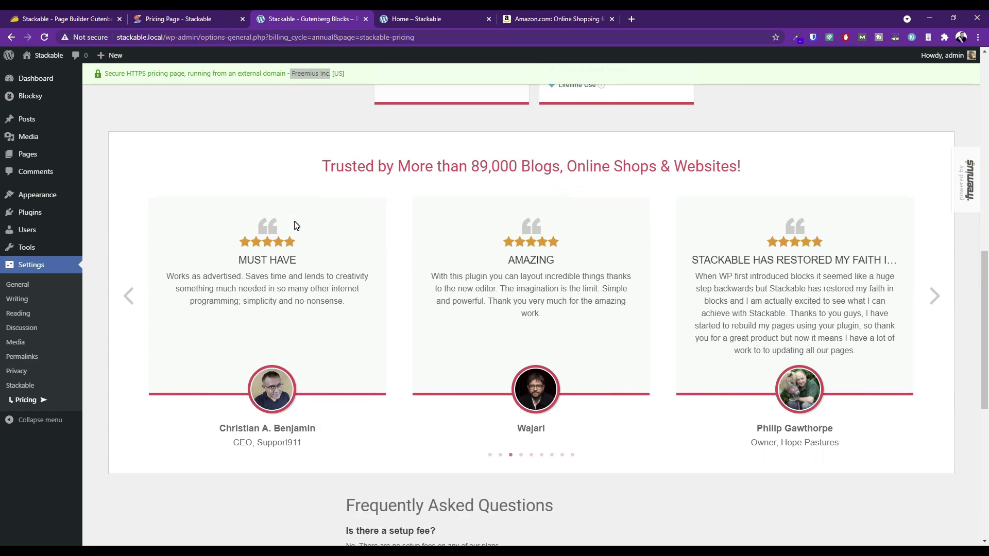
pyautogui.scroll(-2, 296, 225)
pyautogui.scroll(-5, 296, 225)
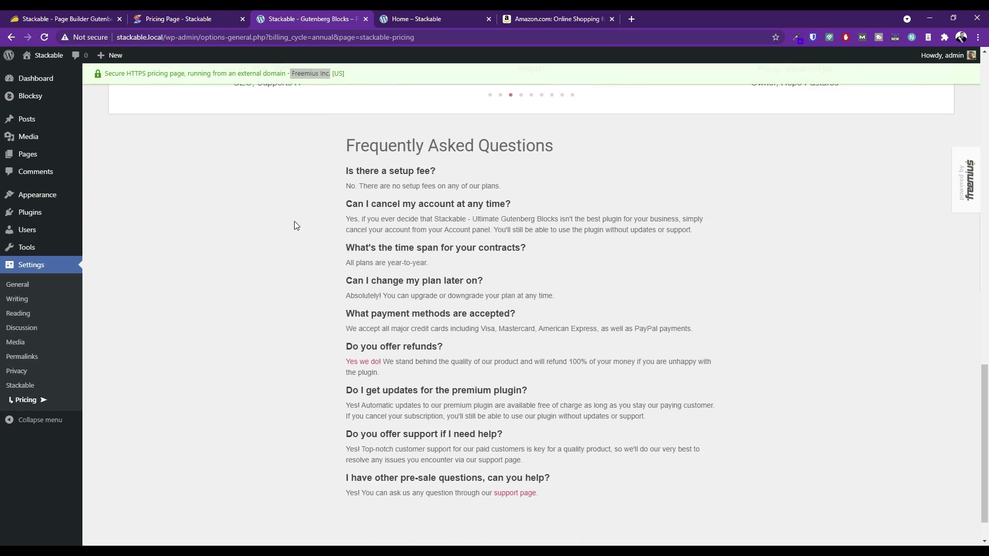
pyautogui.scroll(-1, 296, 225)
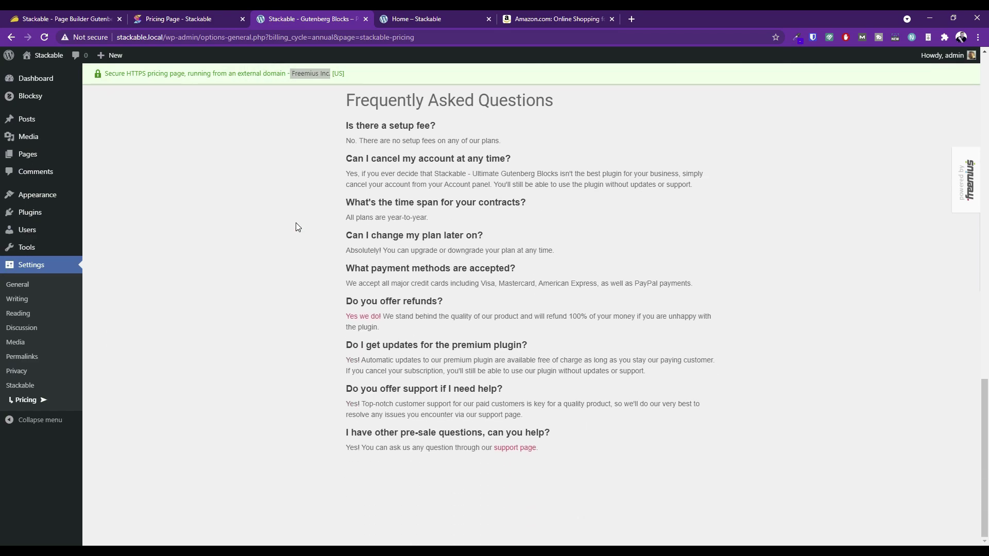
pyautogui.scroll(14, 296, 227)
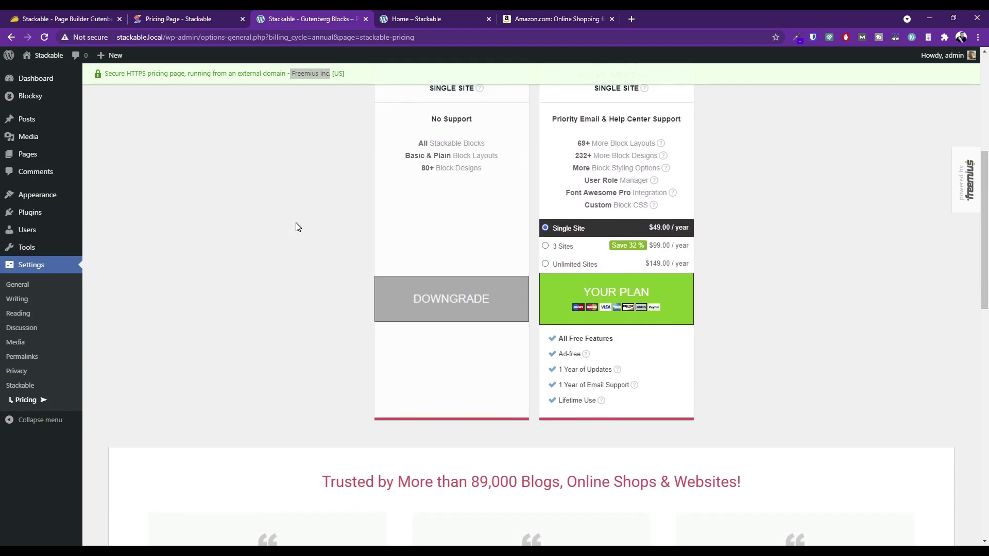
pyautogui.scroll(4, 298, 227)
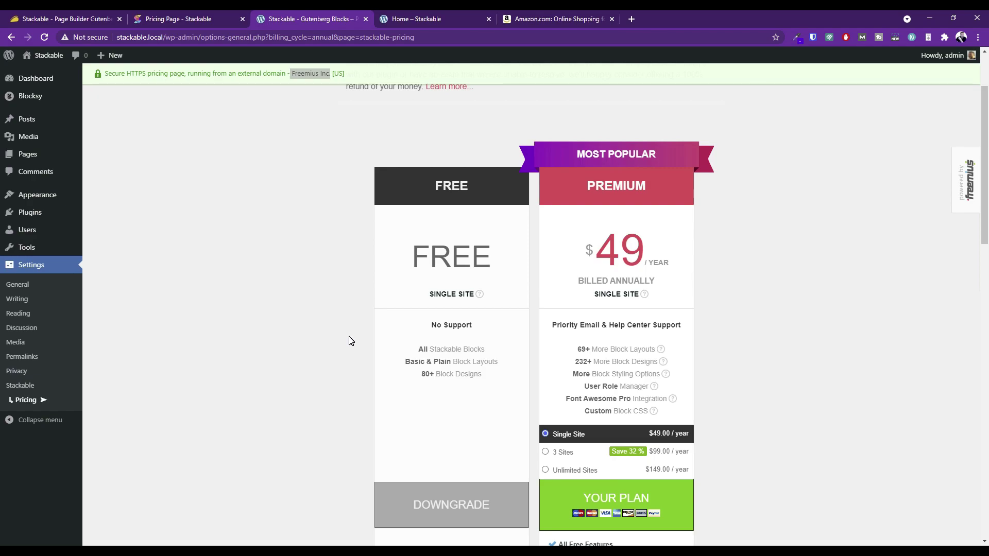
pyautogui.scroll(2, 349, 341)
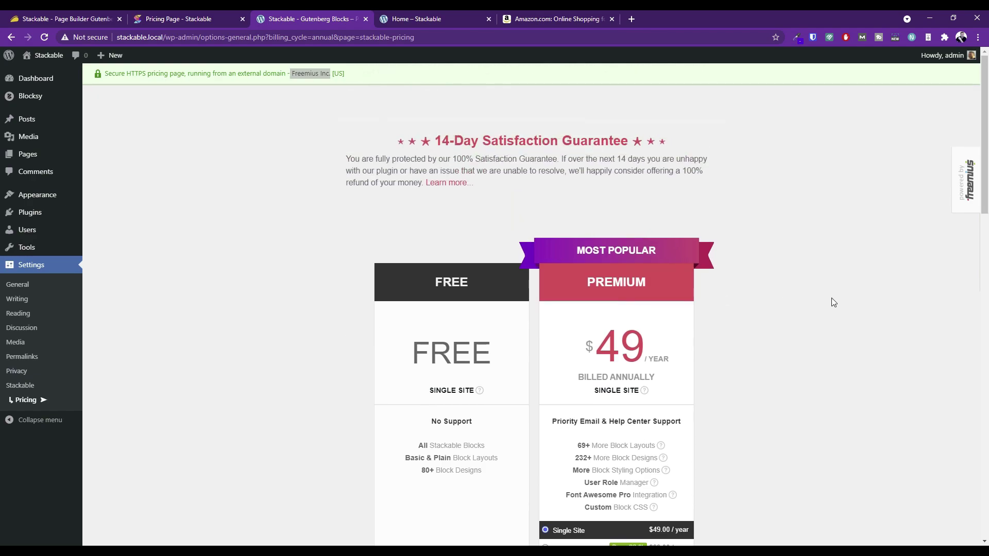
pyautogui.moveTo(965, 181)
pyautogui.scroll(-7, 344, 202)
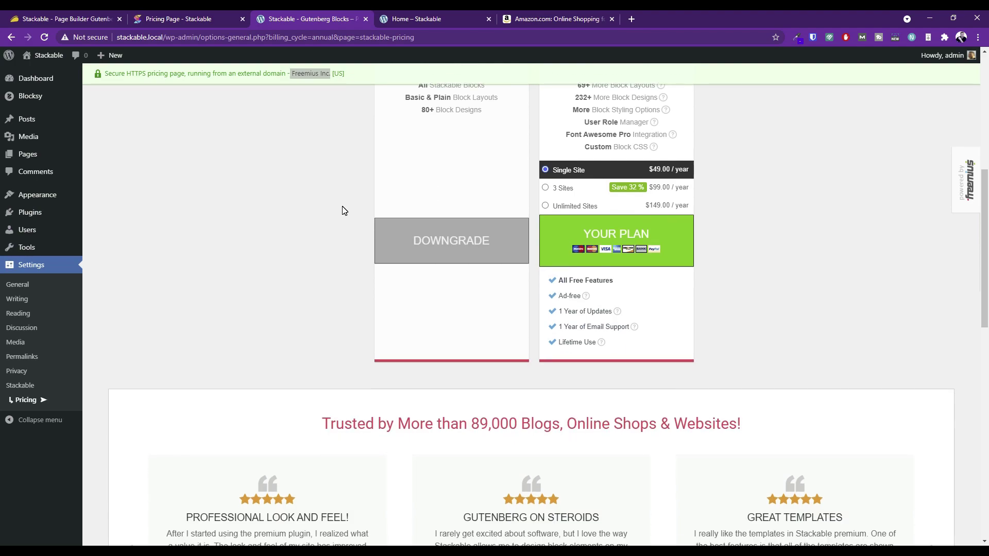
pyautogui.scroll(7, 338, 240)
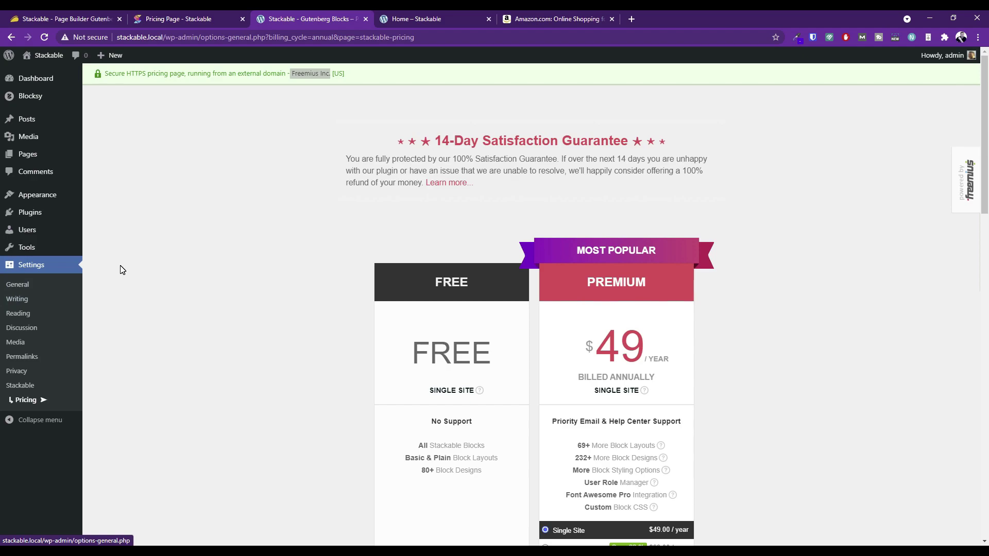
# Open the home page of the Stackable website and examine its hero section and the showcase of ready-made designs
pyautogui.click(171, 15)
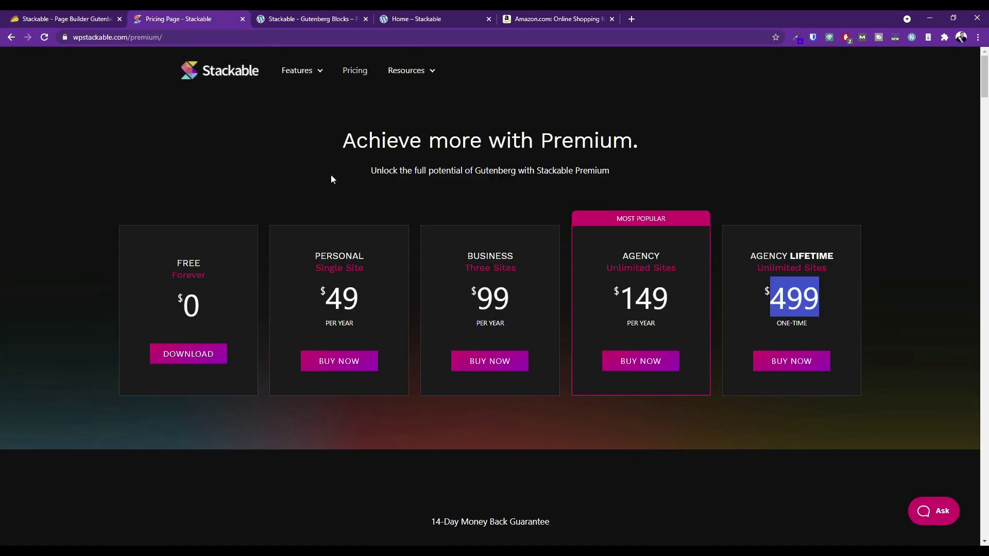
pyautogui.click(221, 72)
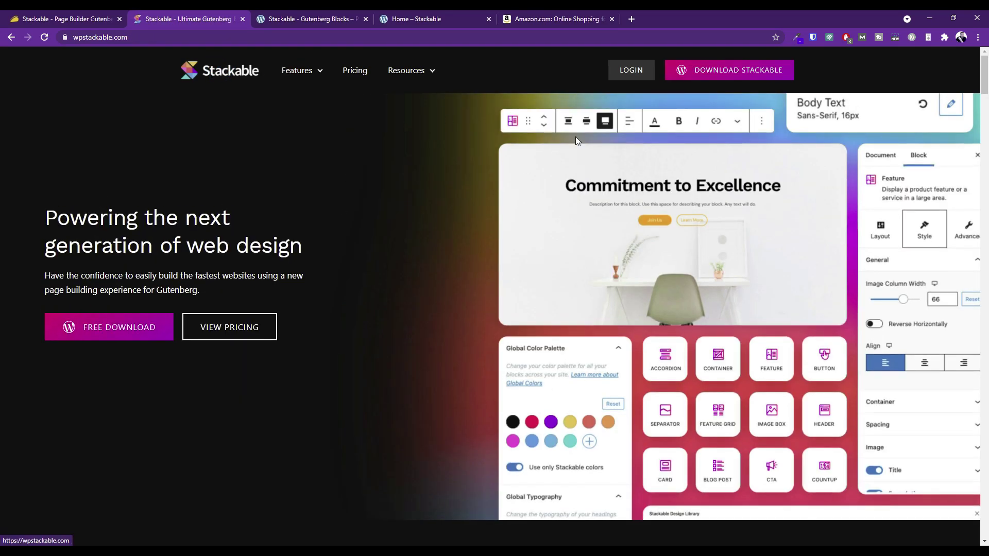
pyautogui.scroll(-1, 662, 241)
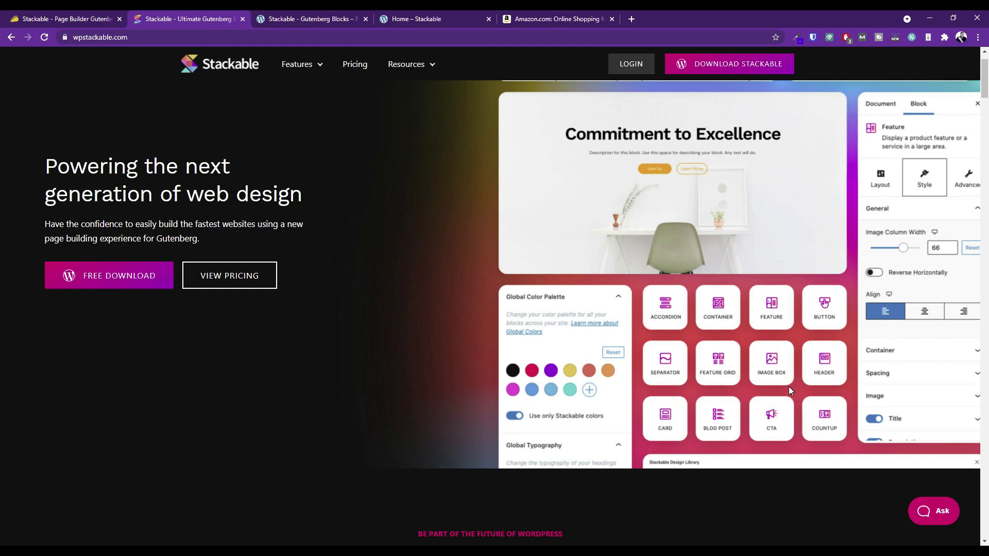
pyautogui.scroll(1, 597, 254)
pyautogui.scroll(-3, 592, 252)
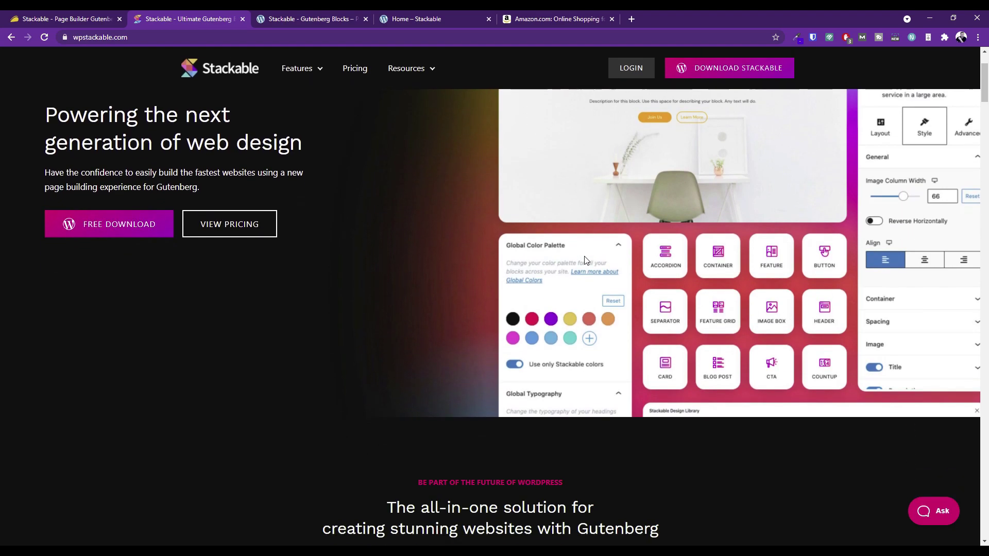
pyautogui.scroll(-5, 578, 262)
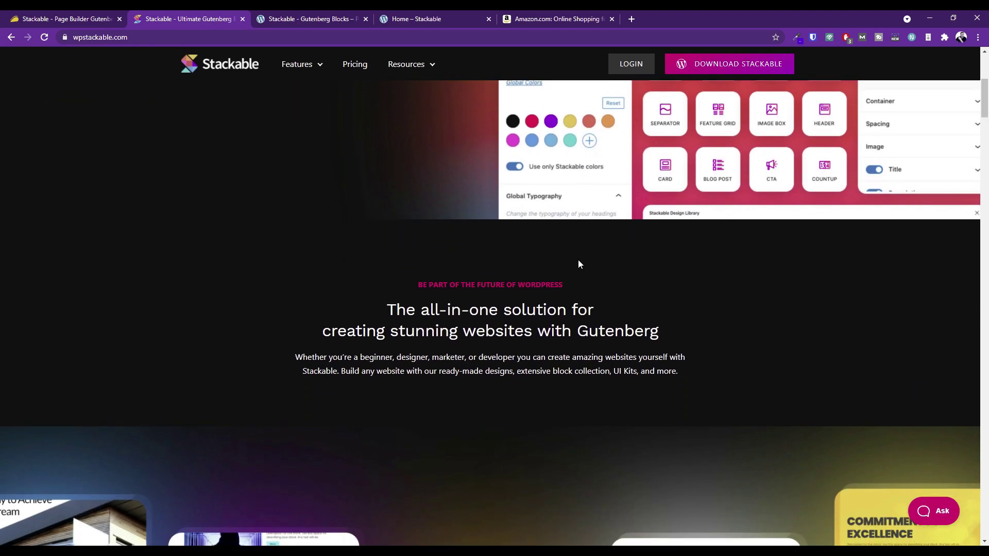
pyautogui.scroll(-4, 577, 264)
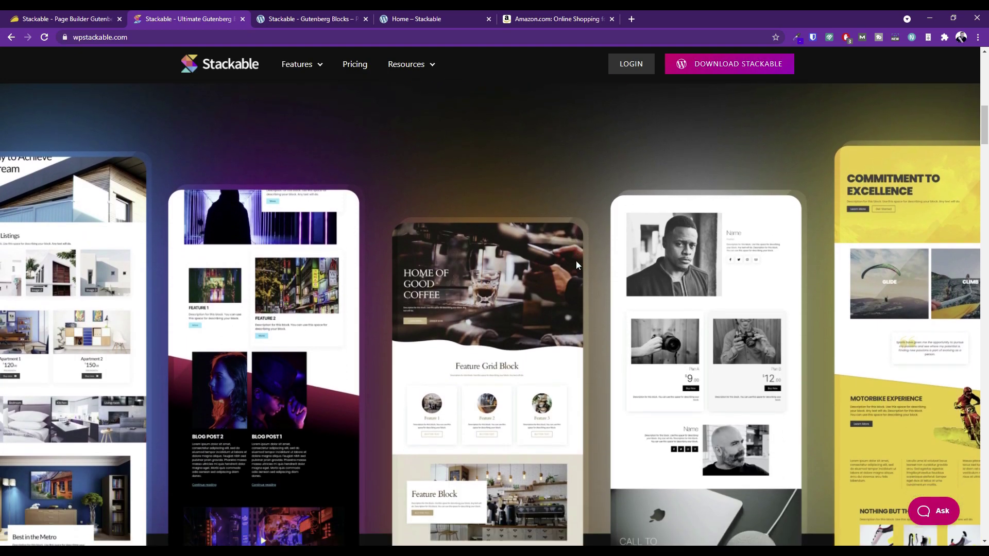
pyautogui.scroll(10, 574, 262)
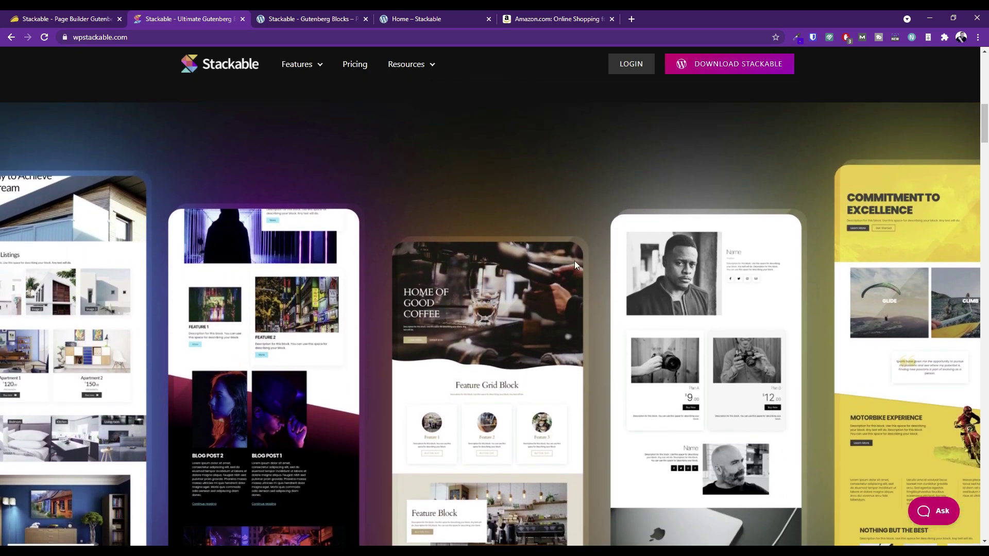
pyautogui.scroll(4, 574, 265)
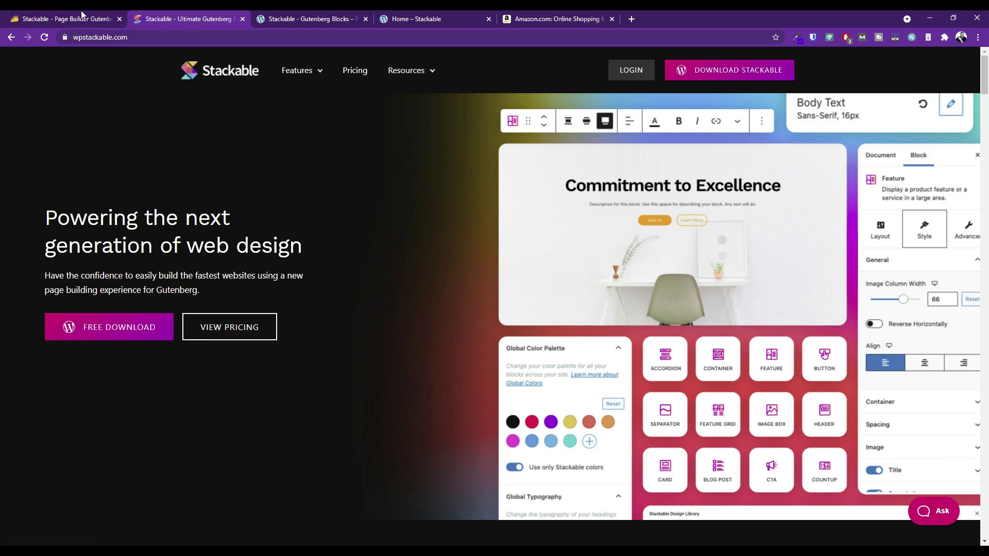
# Switch to the AppSumo deal page and examine its plans and features, the pinned Stackable message and the customer reviews
pyautogui.click(79, 19)
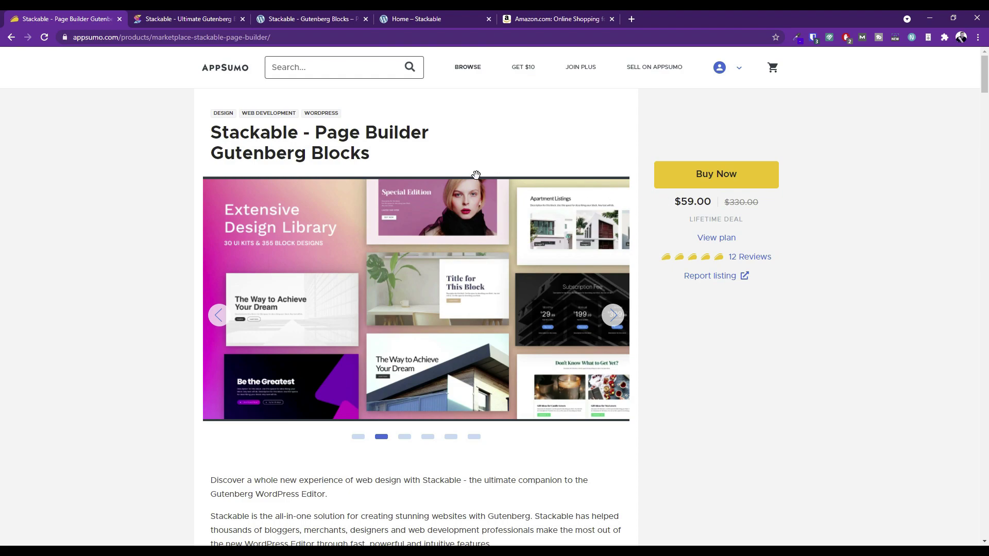
pyautogui.scroll(-12, 164, 267)
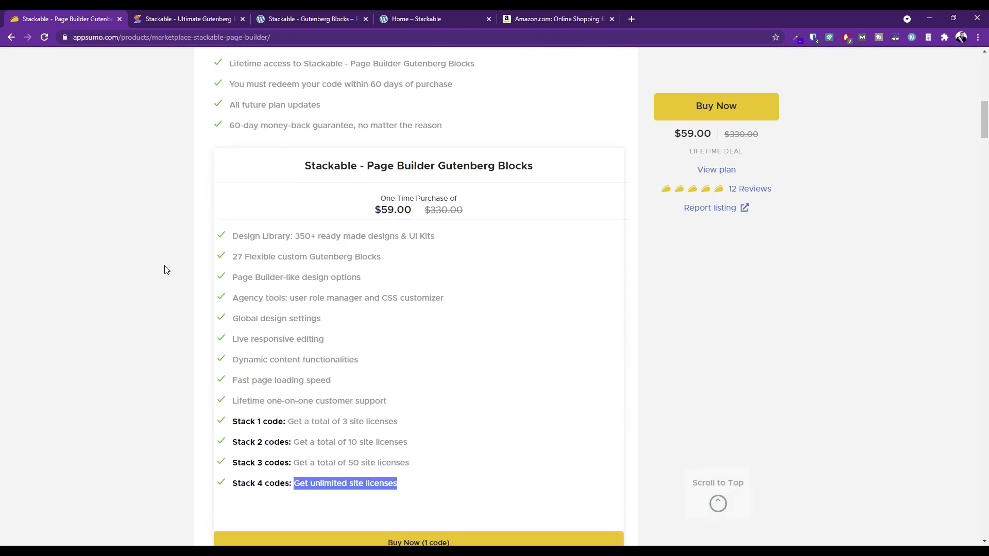
pyautogui.scroll(-20, 165, 266)
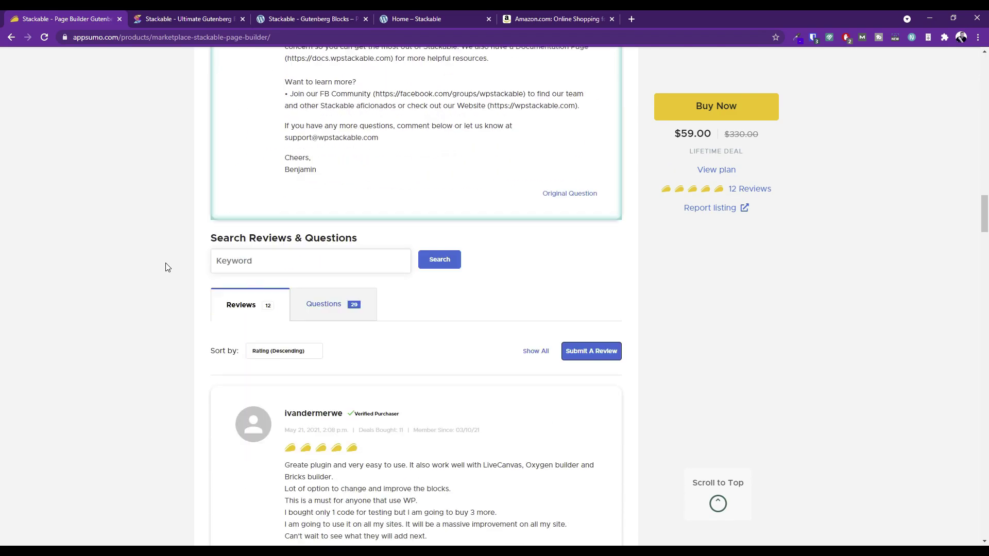
pyautogui.scroll(-12, 165, 267)
pyautogui.scroll(6, 166, 266)
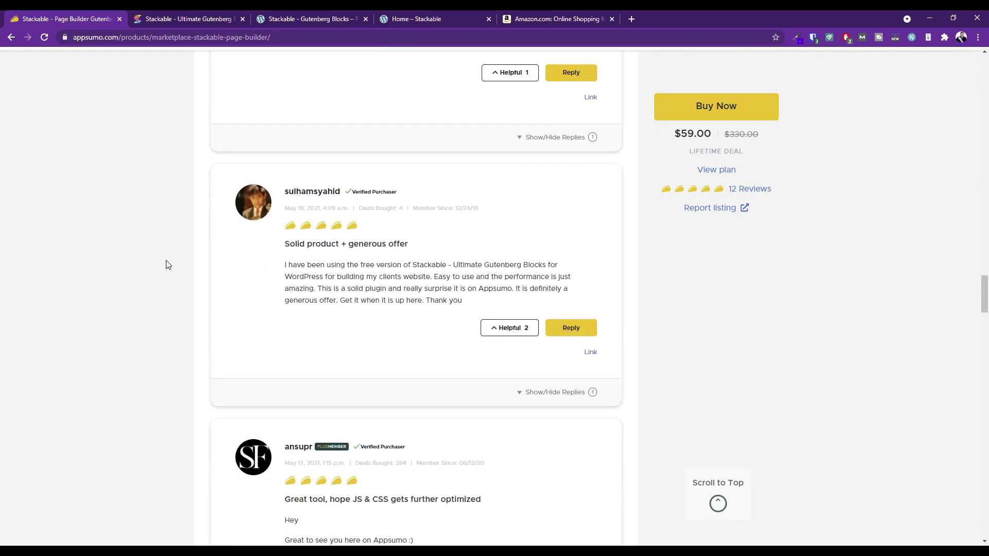
pyautogui.scroll(12, 166, 265)
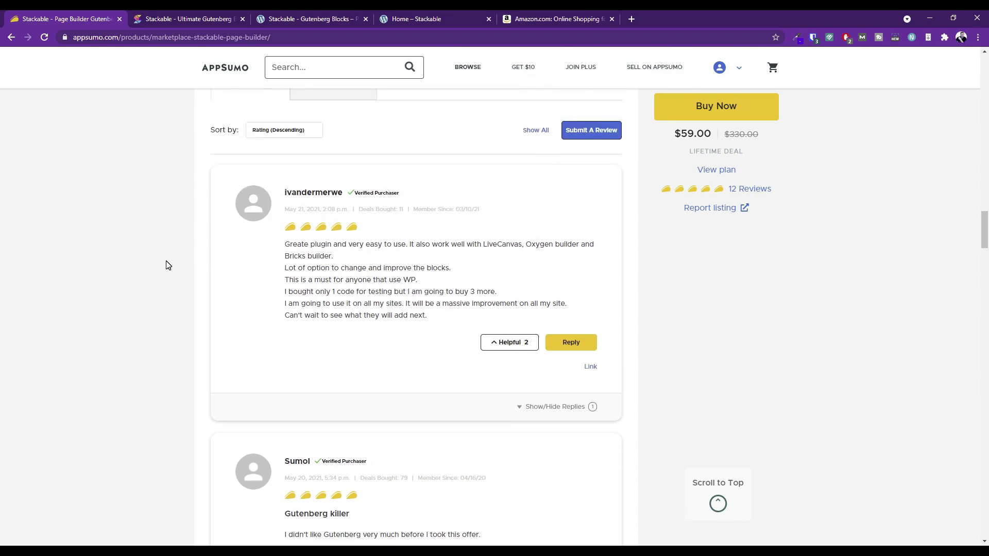
pyautogui.scroll(15, 166, 266)
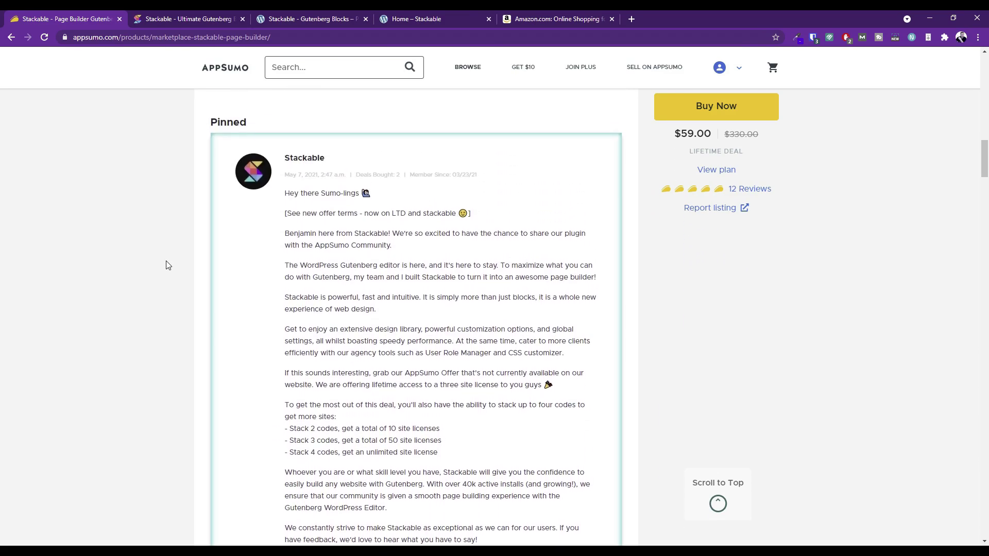
pyautogui.scroll(15, 166, 265)
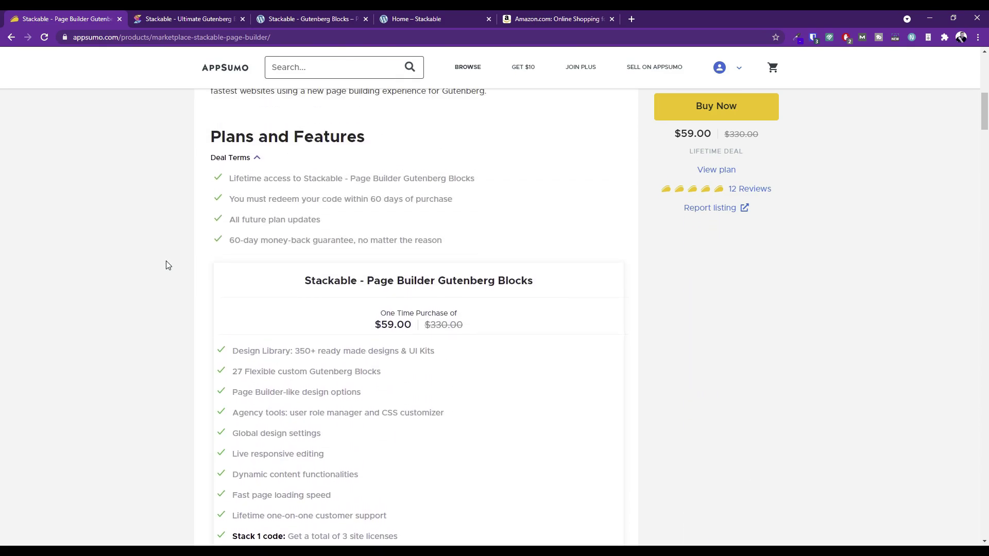
pyautogui.scroll(6, 166, 265)
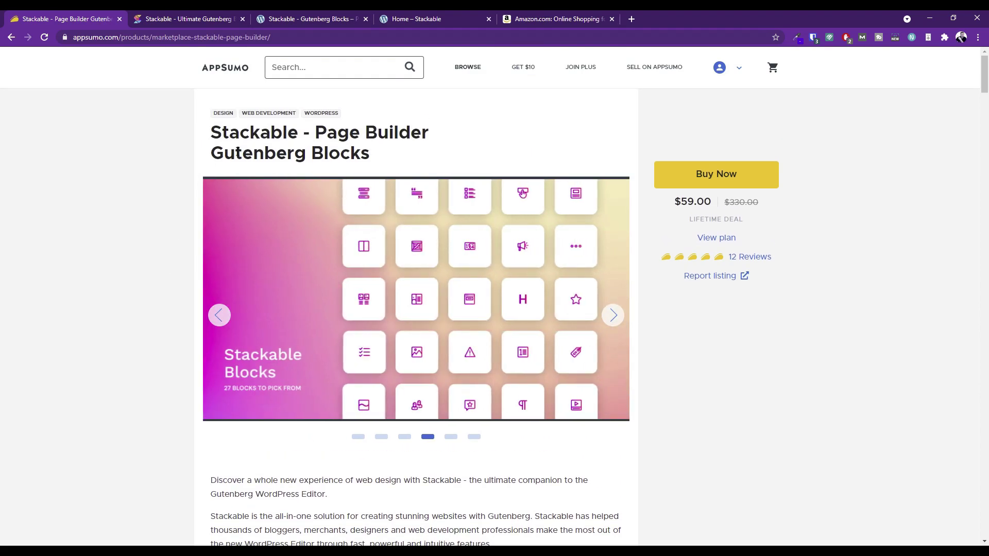
pyautogui.click(195, 38)
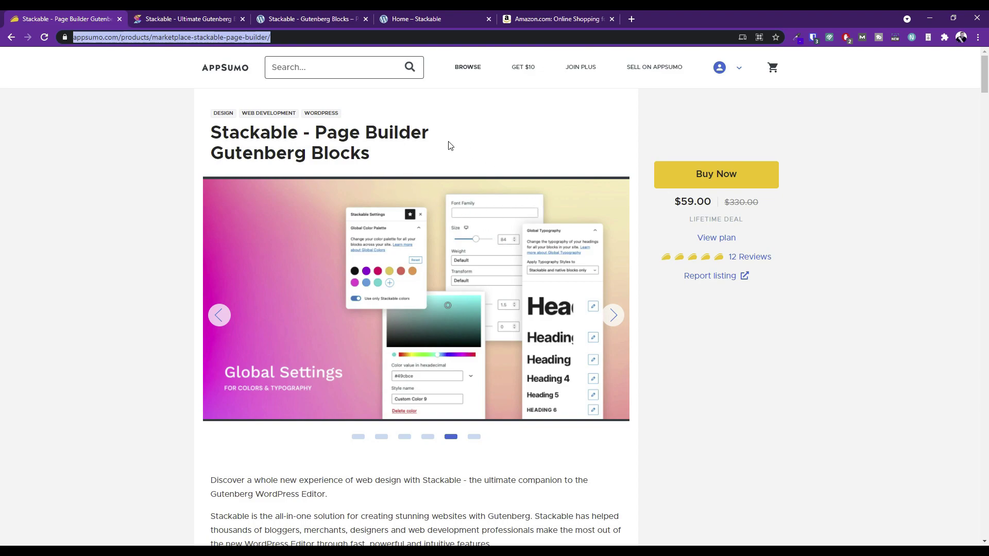
pyautogui.moveTo(372, 154); pyautogui.dragTo(195, 128)
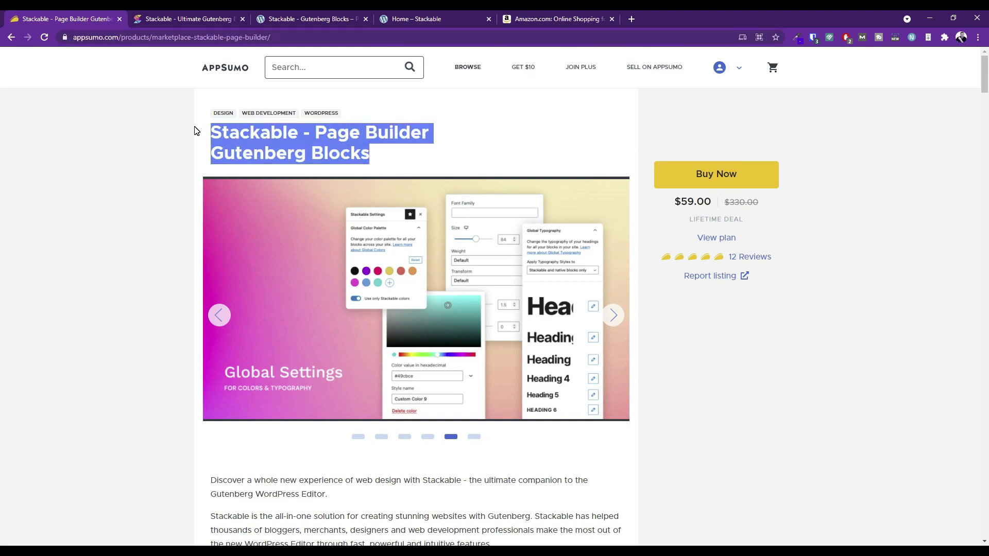
pyautogui.click(387, 154)
pyautogui.moveTo(382, 152); pyautogui.dragTo(203, 136)
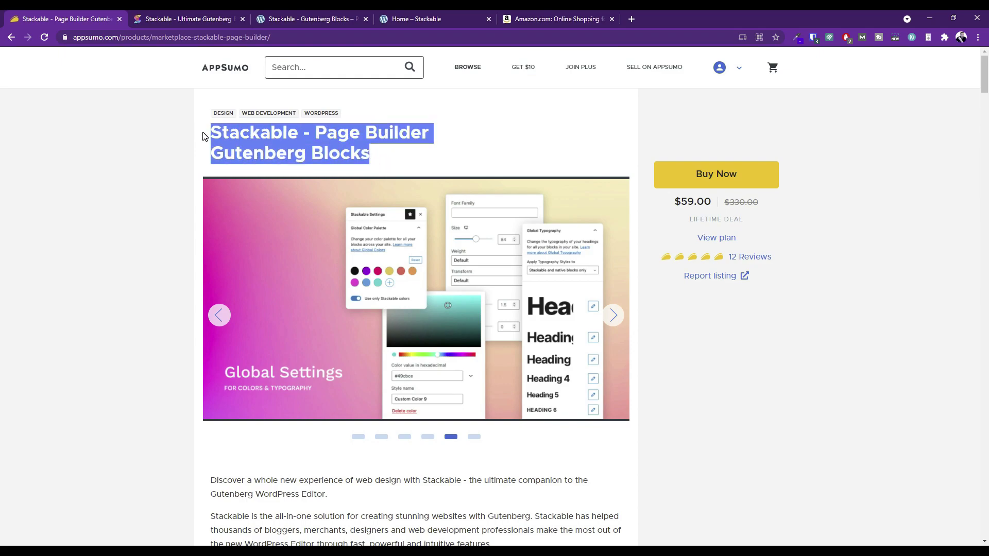
pyautogui.click(293, 135)
pyautogui.moveTo(371, 155); pyautogui.dragTo(212, 136)
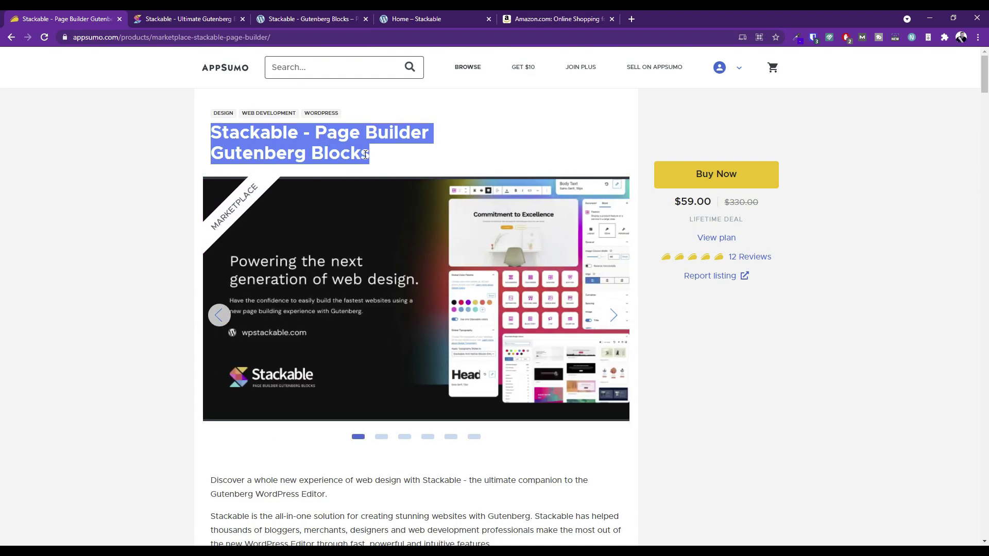
pyautogui.moveTo(375, 155); pyautogui.dragTo(195, 139)
pyautogui.click(378, 153)
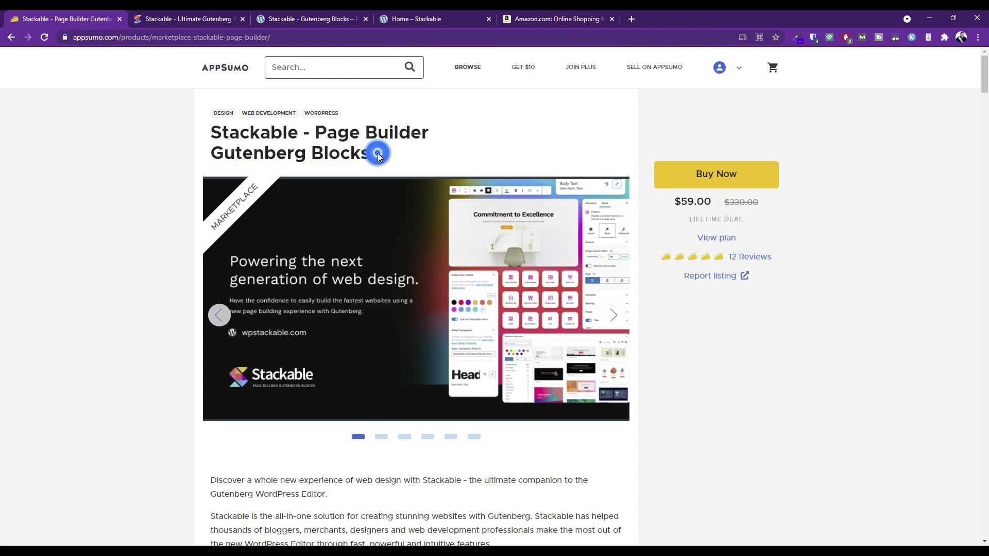
# Review the deal's Plans and Features list, highlighting the dynamic content functionalities entry, and return to the product title
pyautogui.scroll(-6, 309, 273)
pyautogui.scroll(7, 310, 279)
pyautogui.scroll(-9, 300, 163)
pyautogui.scroll(-3, 284, 221)
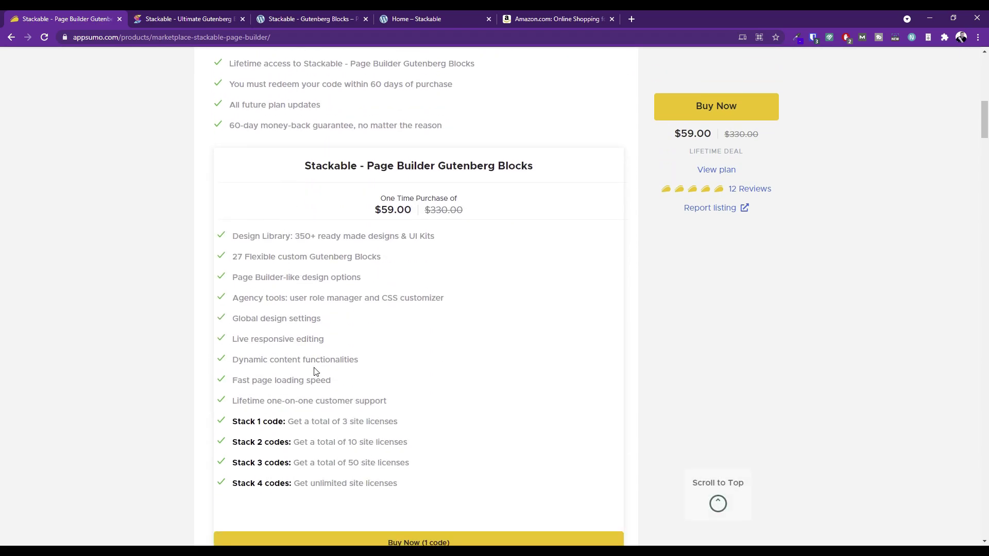
pyautogui.moveTo(239, 360); pyautogui.dragTo(330, 358)
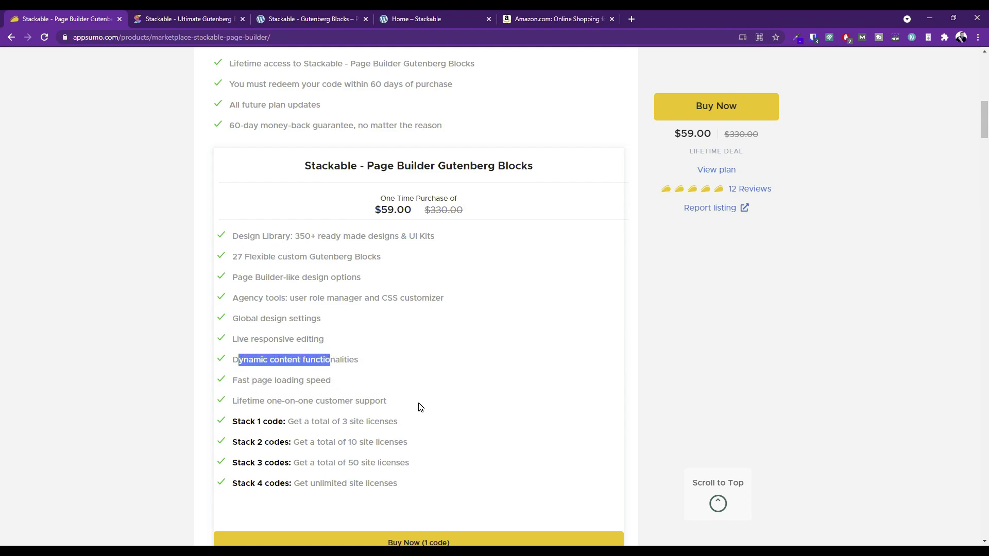
pyautogui.scroll(15, 428, 407)
pyautogui.scroll(1, 435, 408)
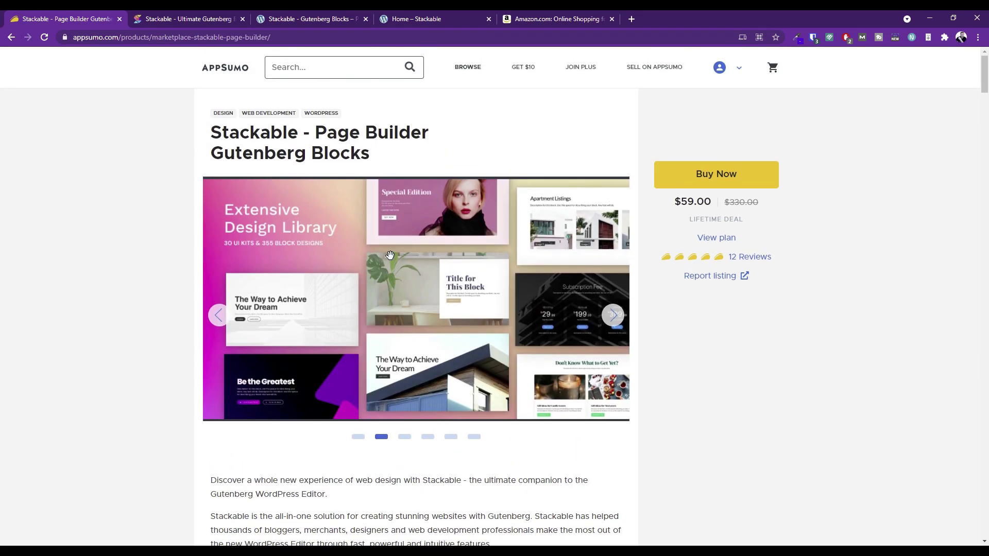